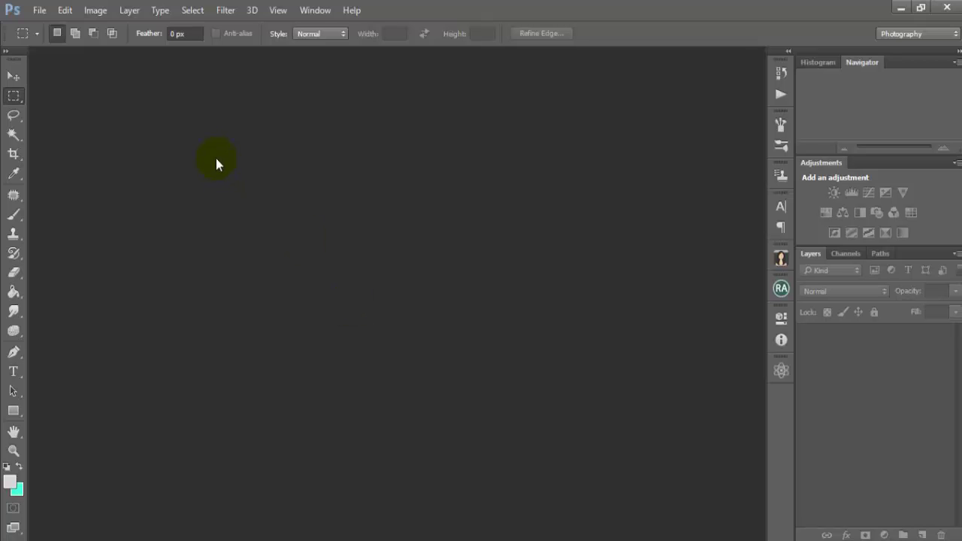
- Open the portrait IMG_3840.JPG from This PC > Downloads via File > Open
{"action": "left_click", "coordinate": [39, 10]}
{"action": "left_click", "coordinate": [46, 36]}
{"action": "left_click", "coordinate": [47, 103]}
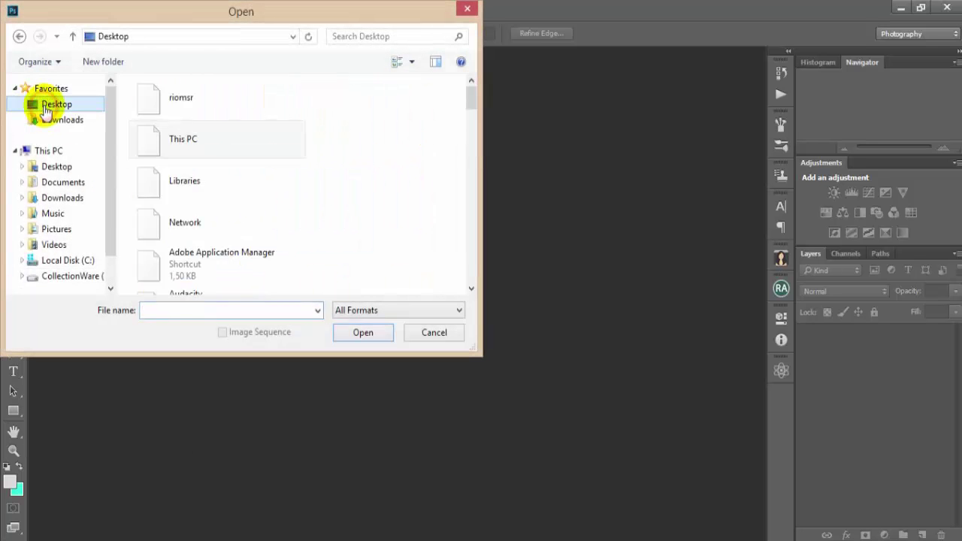
{"action": "left_click", "coordinate": [78, 119]}
{"action": "mouse_move", "coordinate": [471, 110]}
{"action": "left_mouse_down"}
{"action": "mouse_move", "coordinate": [470, 229]}
{"action": "mouse_move", "coordinate": [480, 275]}
{"action": "mouse_move", "coordinate": [468, 182]}
{"action": "left_mouse_up"}
{"action": "left_click", "coordinate": [177, 234]}
{"action": "double_click", "coordinate": [176, 235]}
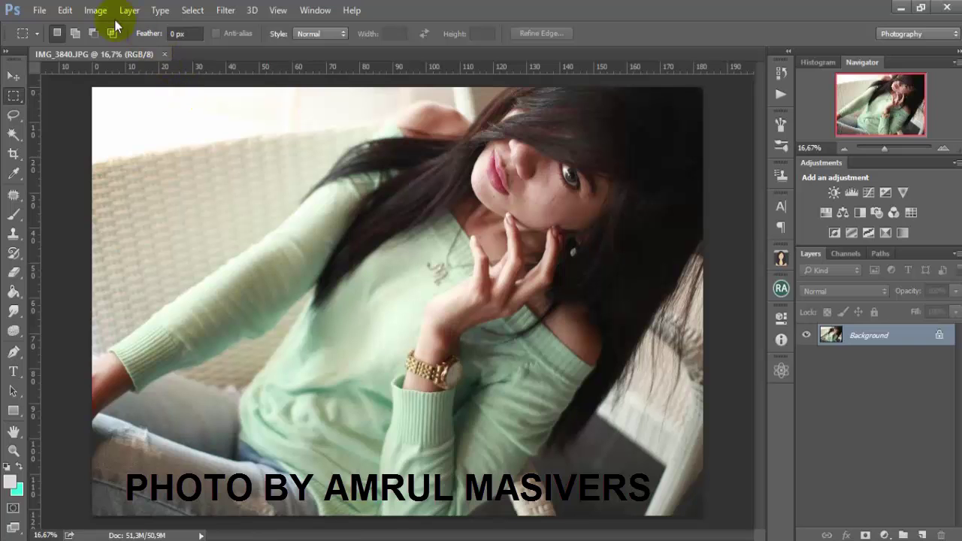
- Resize the image to 3000 px wide (3000 × 2000) and duplicate the Background layer
{"action": "left_click", "coordinate": [95, 9]}
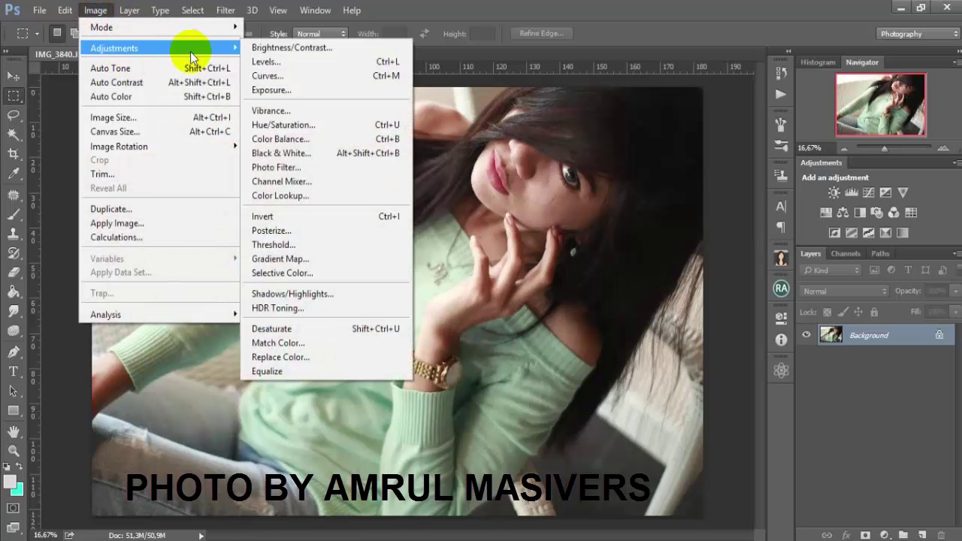
{"action": "left_click", "coordinate": [226, 117]}
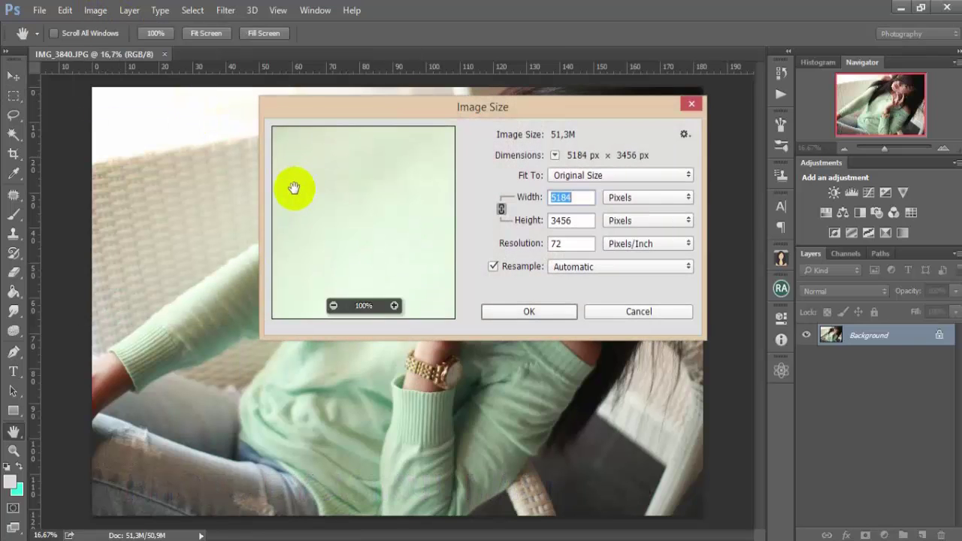
{"action": "type", "text": "3000"}
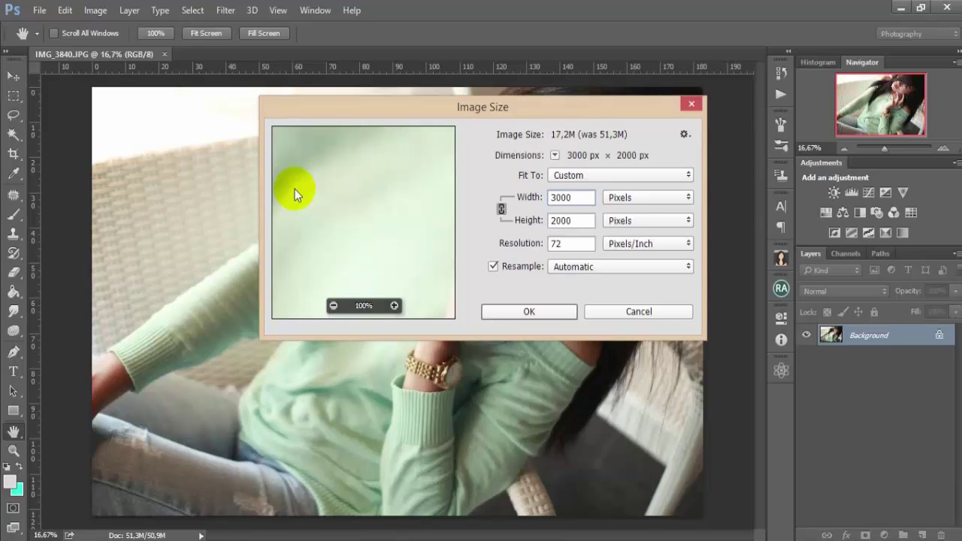
{"action": "left_click", "coordinate": [528, 313]}
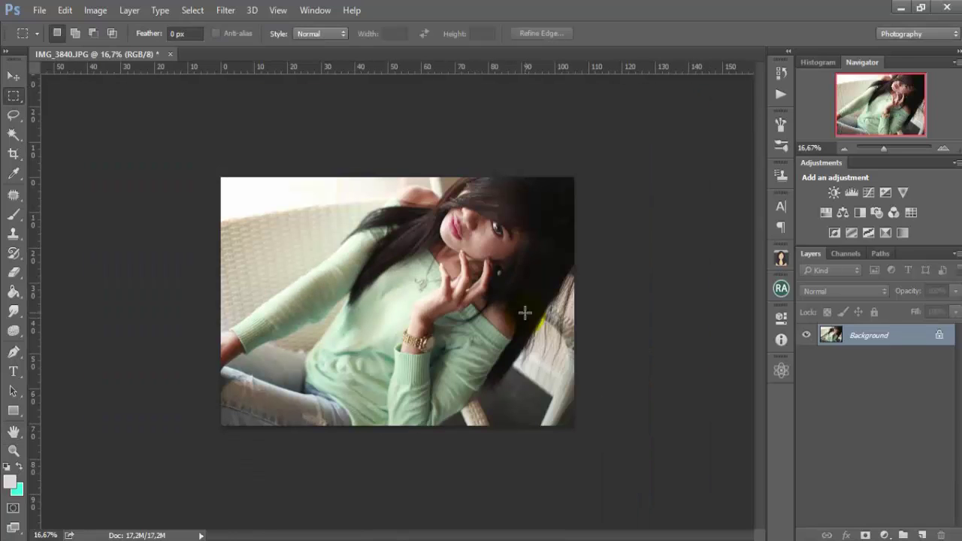
{"action": "left_click_drag", "start_coordinate": [896, 344], "coordinate": [922, 535]}
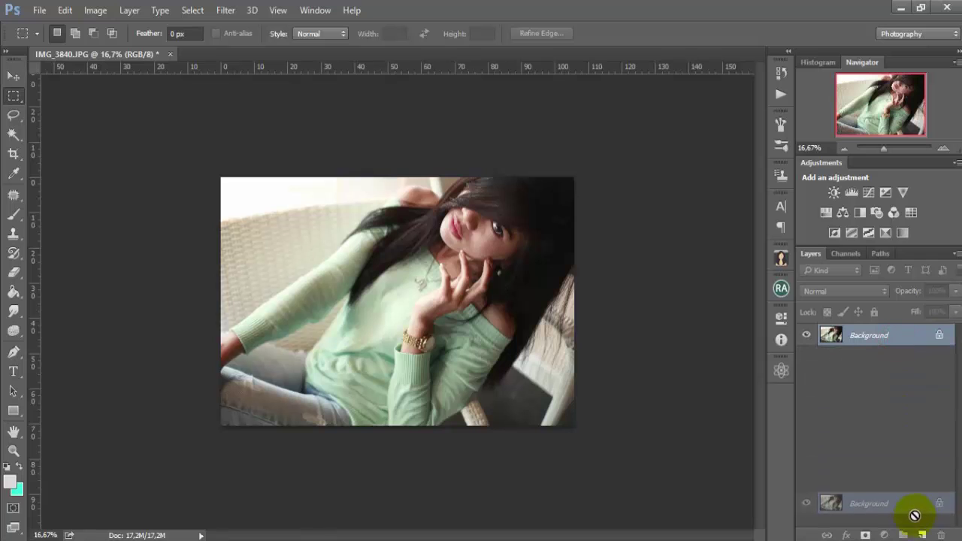
- In the Camera Raw Filter, set temperature -9, blacks +44, highlights -56, and adjust contrast
{"action": "left_click", "coordinate": [225, 10]}
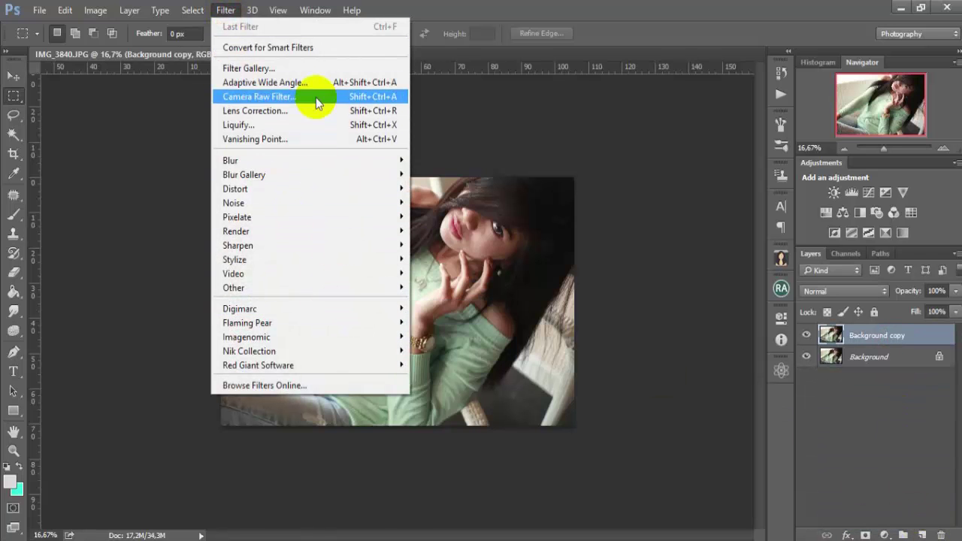
{"action": "left_click", "coordinate": [315, 97]}
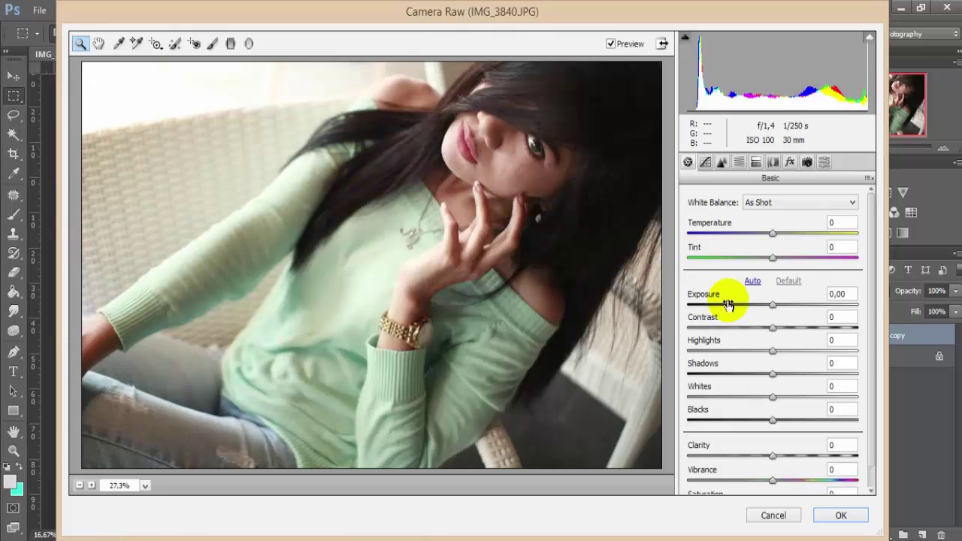
{"action": "mouse_move", "coordinate": [768, 235]}
{"action": "left_mouse_down"}
{"action": "mouse_move", "coordinate": [778, 237]}
{"action": "mouse_move", "coordinate": [762, 237]}
{"action": "left_mouse_up"}
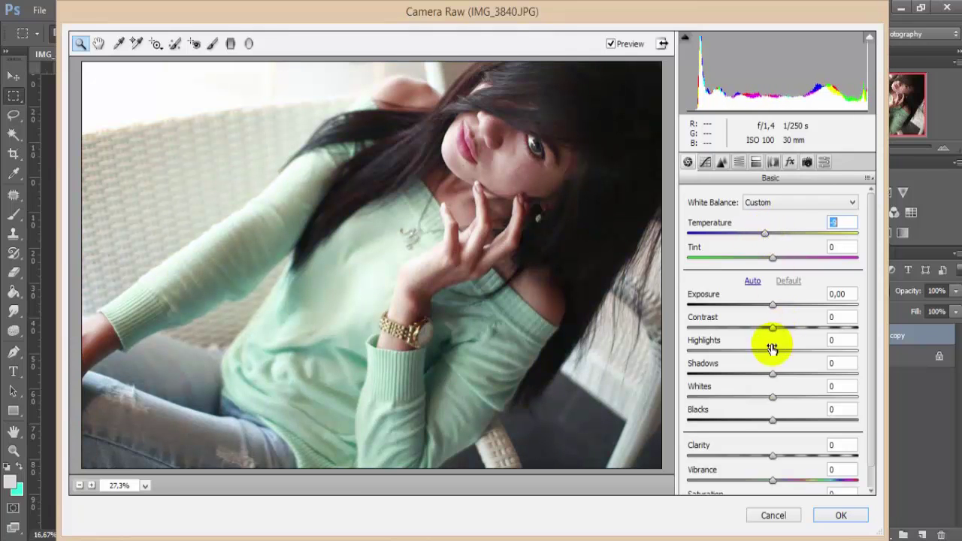
{"action": "left_click_drag", "start_coordinate": [804, 424], "coordinate": [722, 396]}
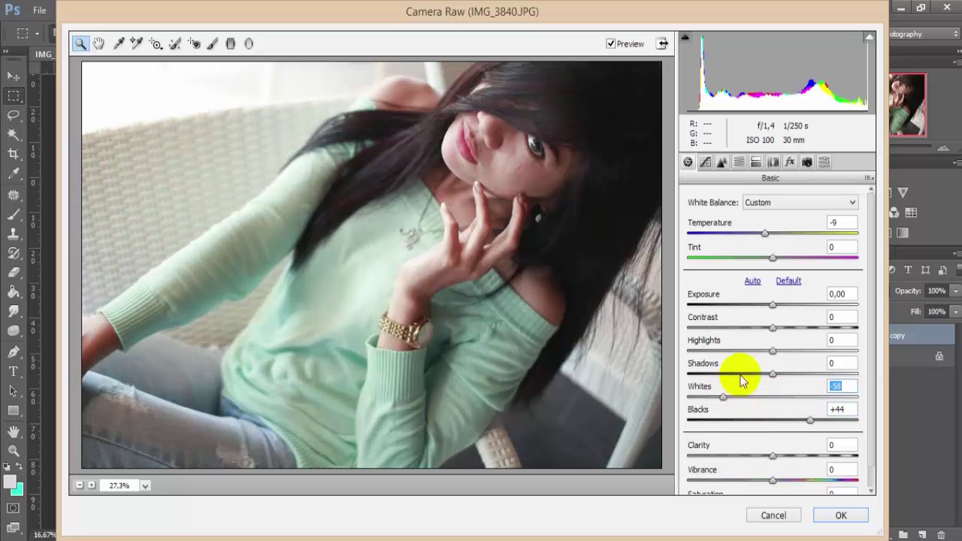
{"action": "mouse_move", "coordinate": [772, 351]}
{"action": "left_mouse_down"}
{"action": "mouse_move", "coordinate": [726, 351]}
{"action": "mouse_move", "coordinate": [819, 352]}
{"action": "mouse_move", "coordinate": [737, 352]}
{"action": "mouse_move", "coordinate": [826, 386]}
{"action": "left_mouse_up"}
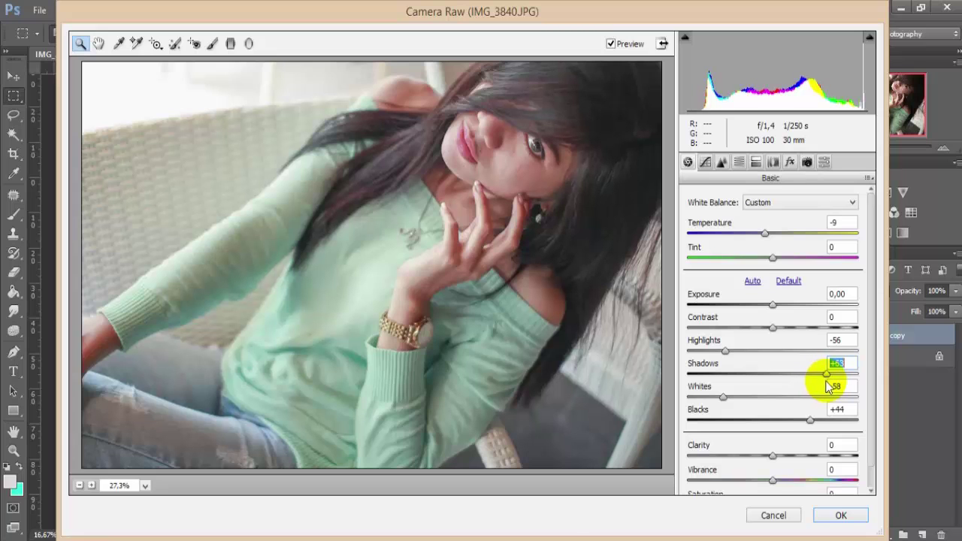
{"action": "mouse_move", "coordinate": [771, 330]}
{"action": "left_mouse_down"}
{"action": "mouse_move", "coordinate": [749, 328]}
{"action": "mouse_move", "coordinate": [765, 331]}
{"action": "mouse_move", "coordinate": [775, 306]}
{"action": "left_mouse_up"}
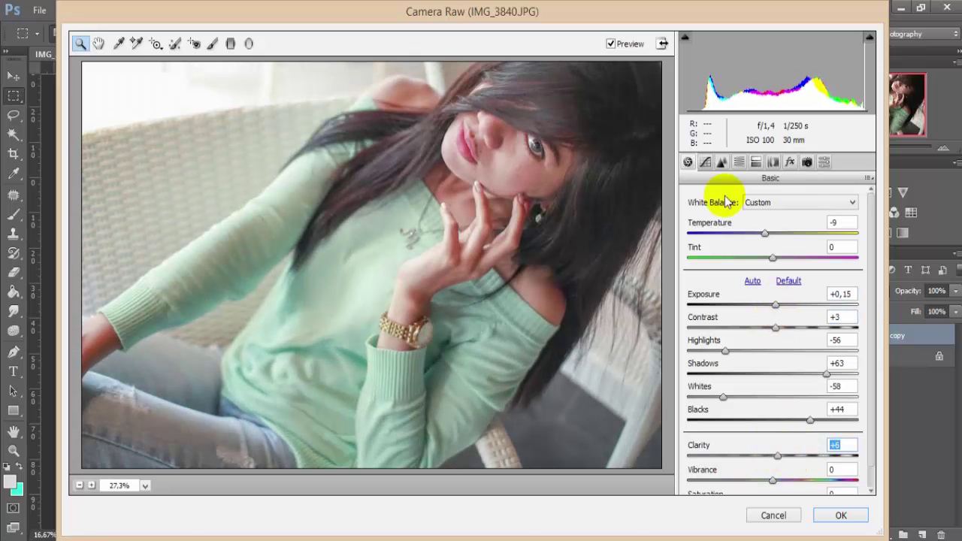
- Set Camera Raw sharpening detail to 35 and luminance noise reduction to 29, then apply
{"action": "left_click", "coordinate": [723, 161]}
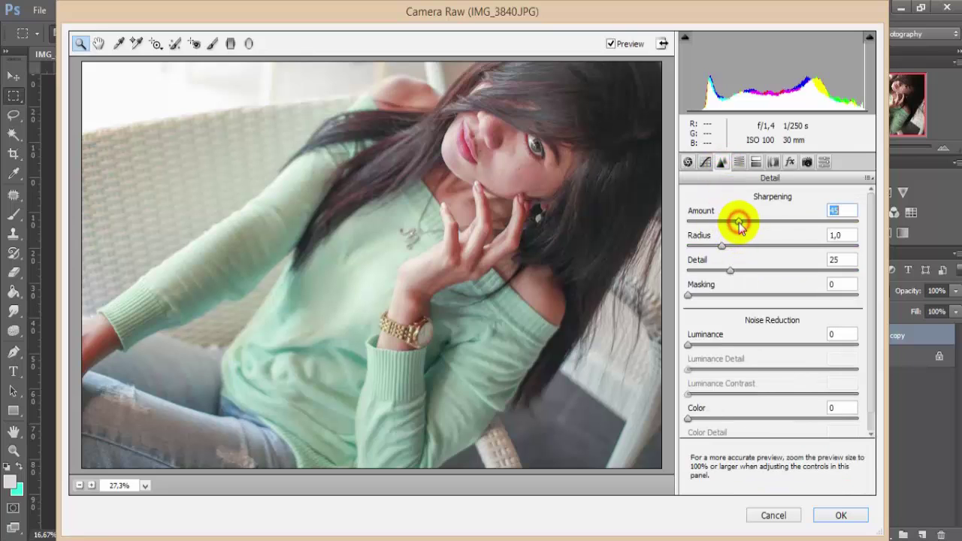
{"action": "left_click_drag", "start_coordinate": [729, 271], "coordinate": [748, 272]}
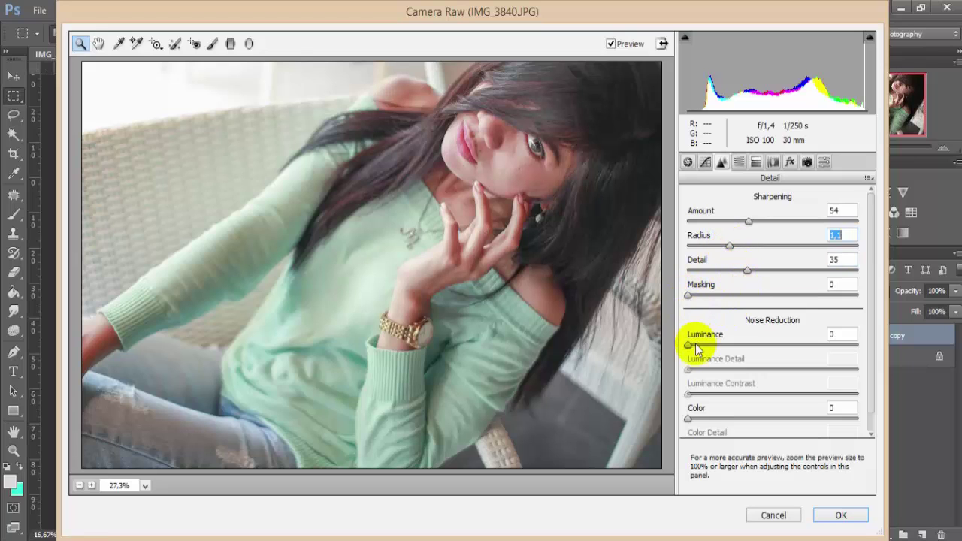
{"action": "left_click_drag", "start_coordinate": [688, 344], "coordinate": [720, 346]}
{"action": "left_click", "coordinate": [718, 370]}
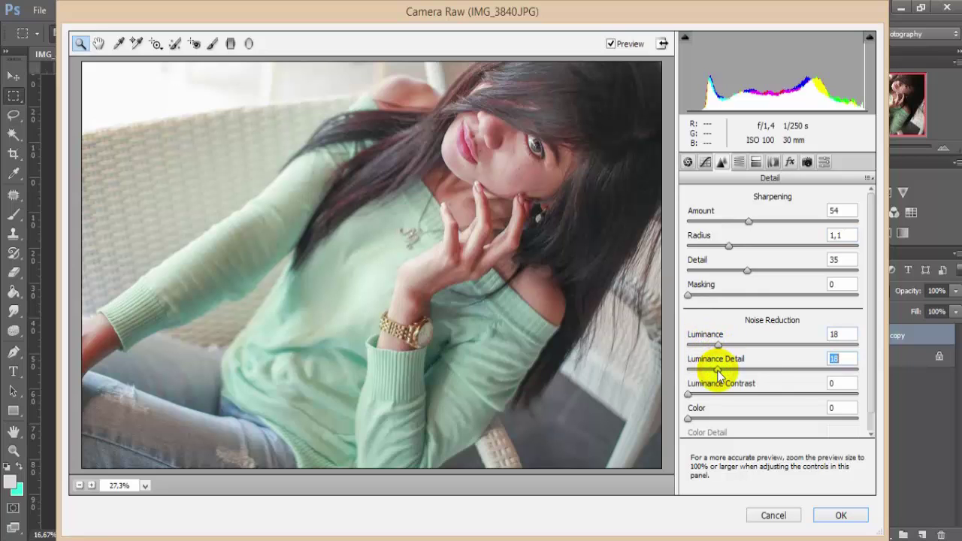
{"action": "left_click_drag", "start_coordinate": [719, 345], "coordinate": [737, 371]}
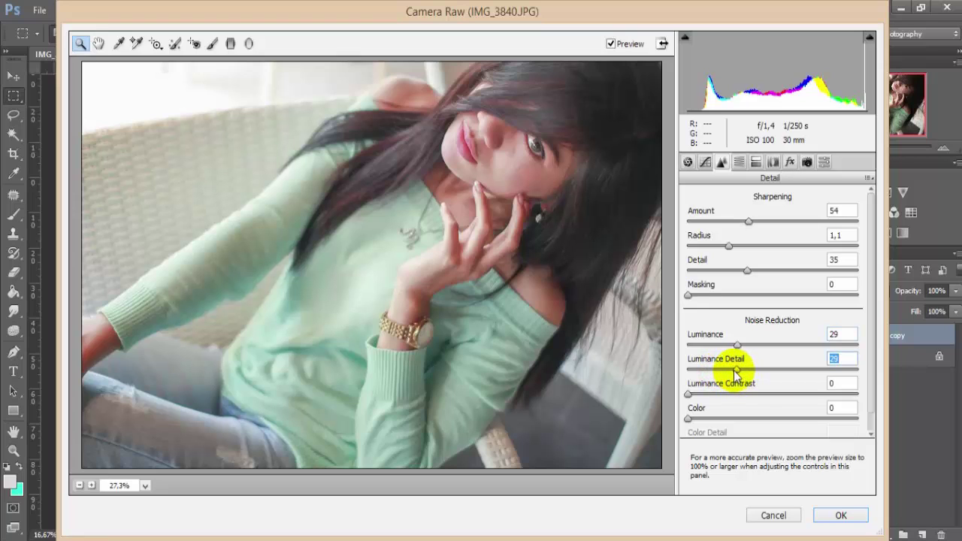
{"action": "left_click", "coordinate": [821, 518]}
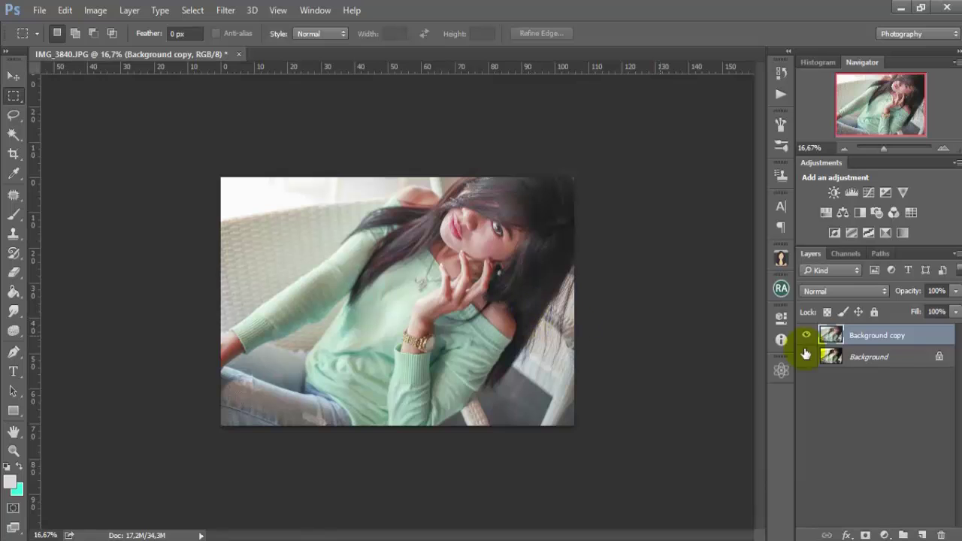
- Flatten the Background copy into one Background layer and open the Beauty Retouch panel
{"action": "right_click", "coordinate": [895, 342]}
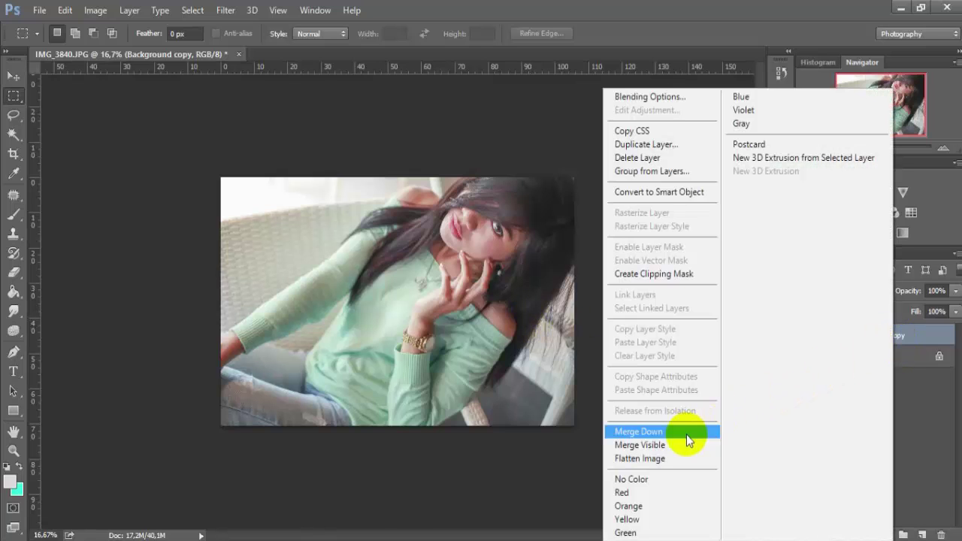
{"action": "left_click", "coordinate": [685, 456]}
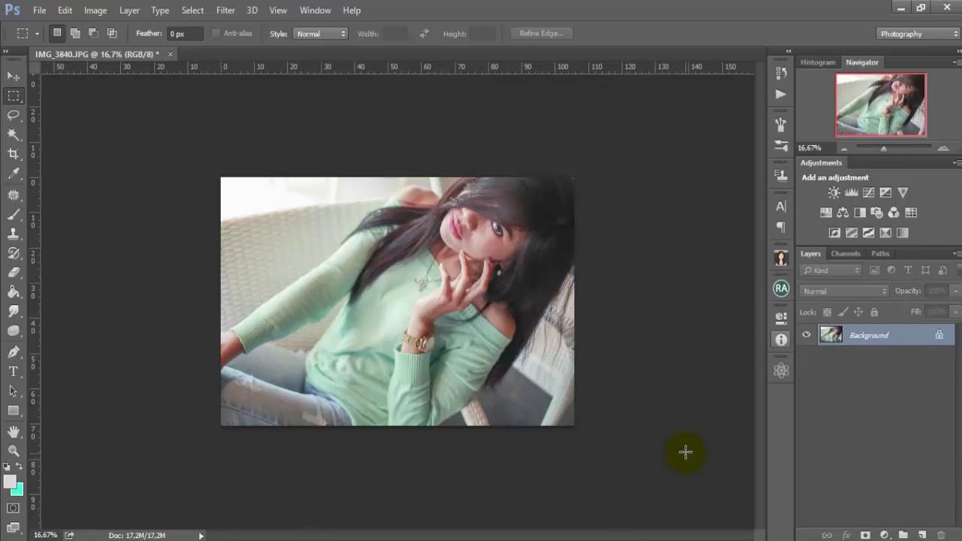
{"action": "left_click", "coordinate": [782, 295]}
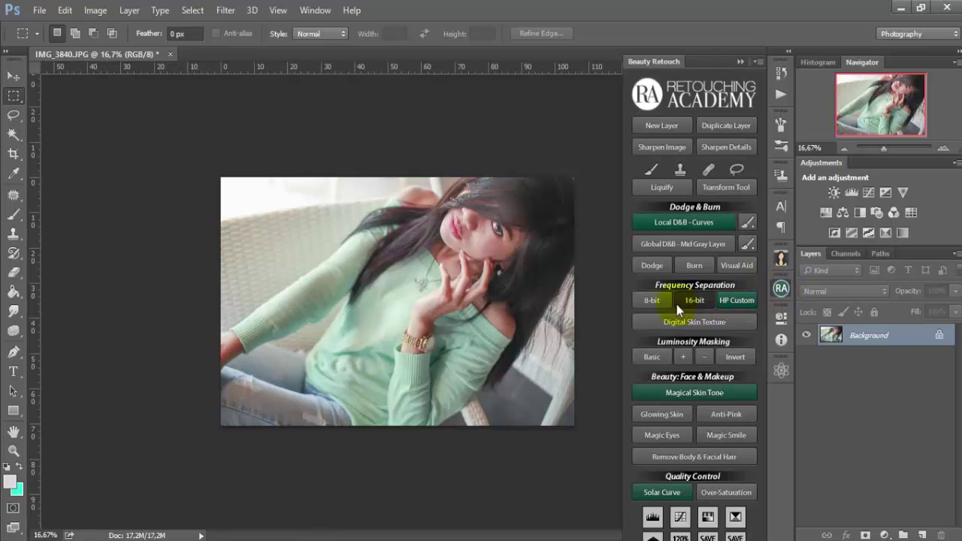
- Run Beauty Retouch's 8-bit frequency separation, confirm the low-frequency blur, and close the panel
{"action": "left_click", "coordinate": [652, 300]}
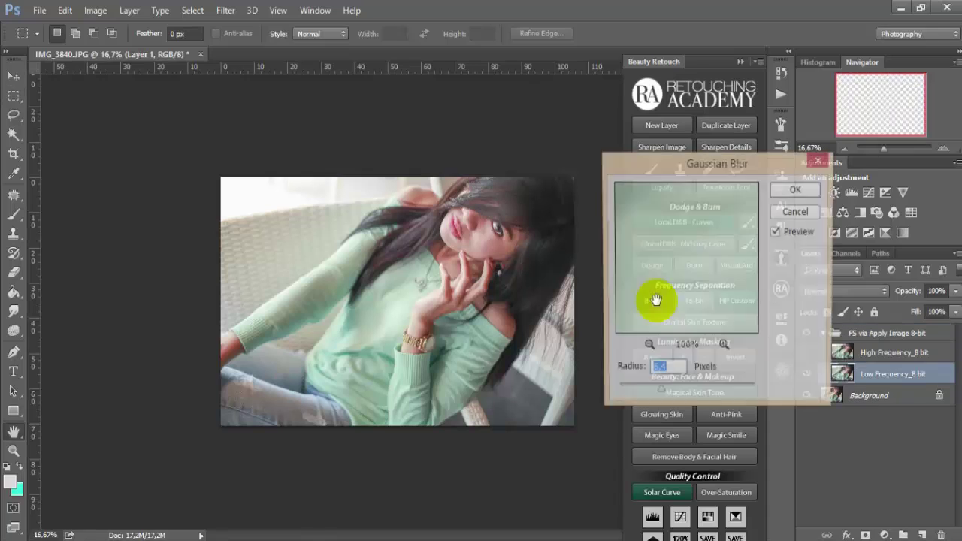
{"action": "left_click", "coordinate": [796, 189]}
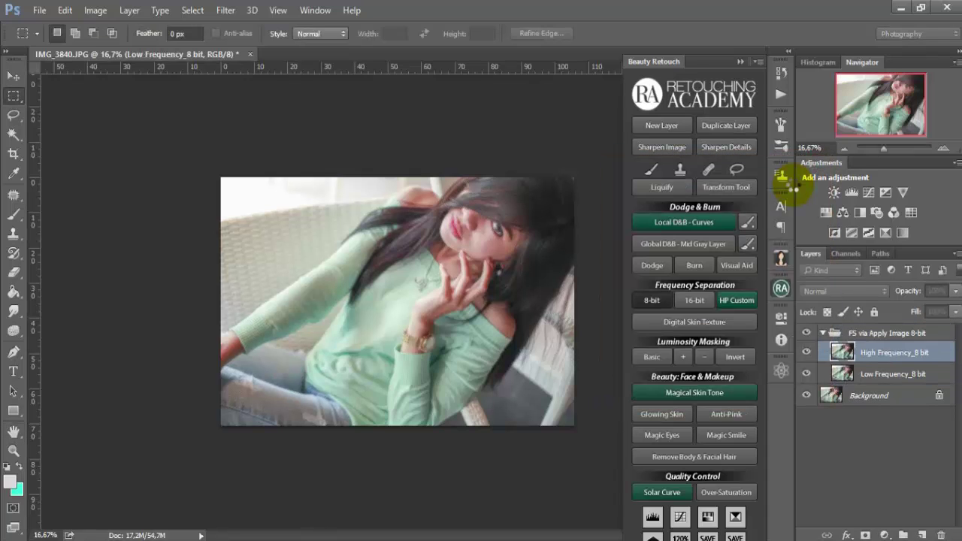
{"action": "left_click", "coordinate": [740, 62]}
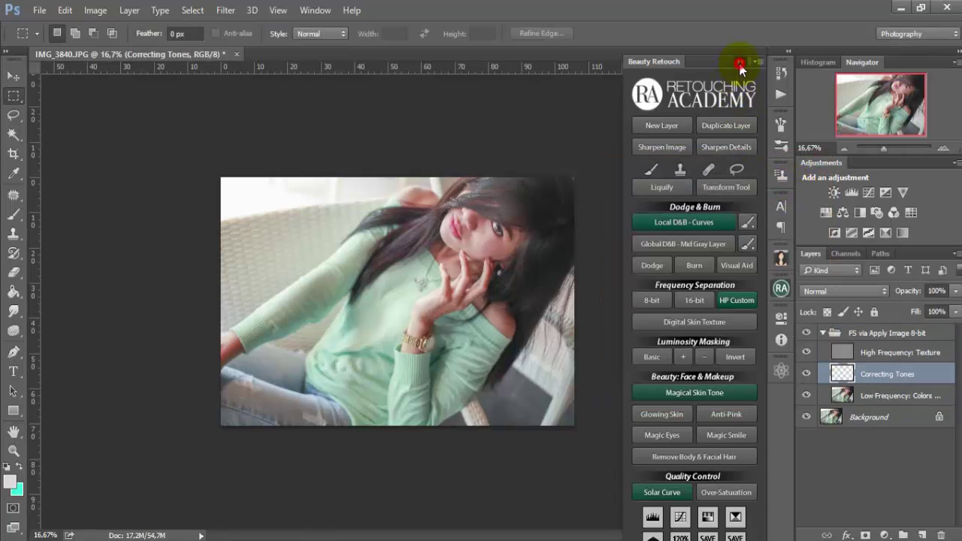
- Zoom the portrait to 200% and pan from the lips up to the nose and eye
{"action": "left_click", "coordinate": [13, 451]}
{"action": "left_click", "coordinate": [373, 304]}
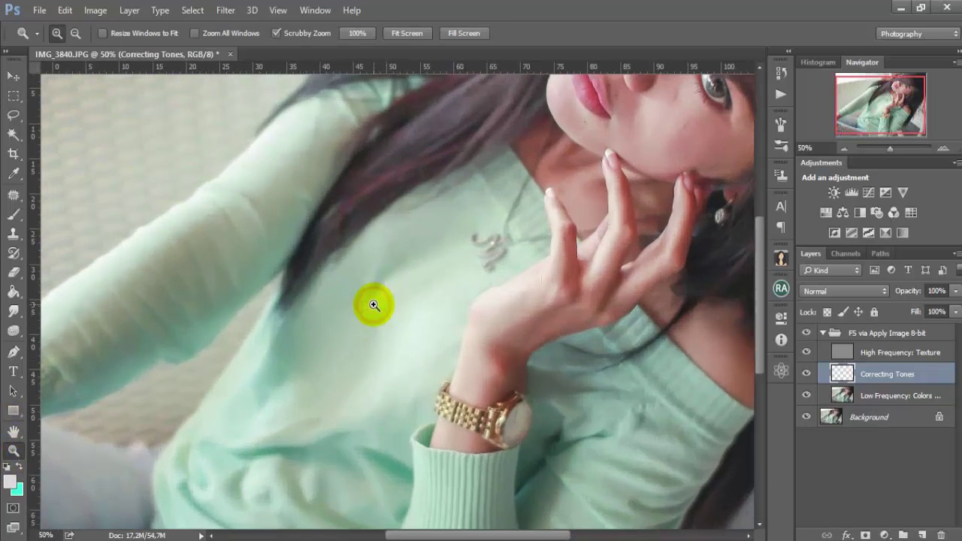
{"action": "left_click_drag", "start_coordinate": [489, 211], "coordinate": [360, 340]}
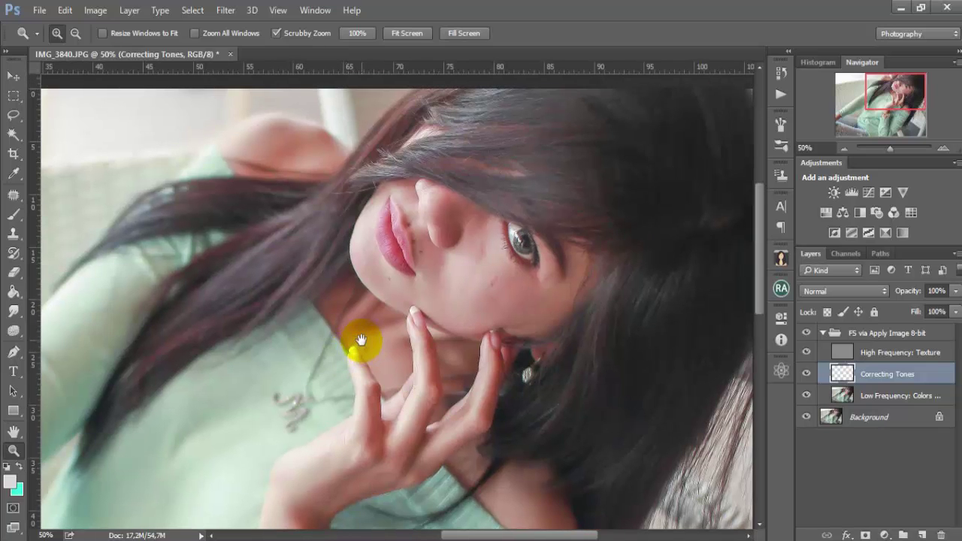
{"action": "left_click", "coordinate": [526, 296]}
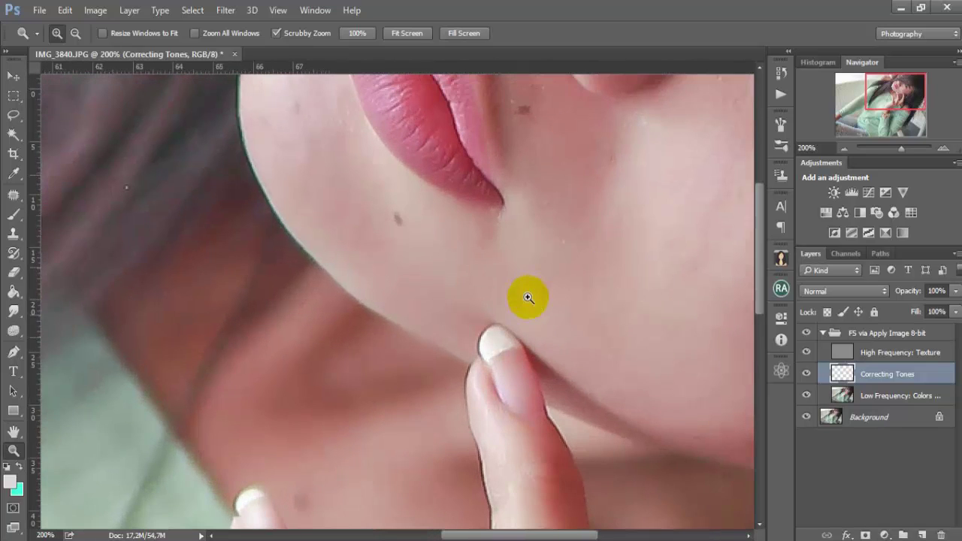
{"action": "mouse_move", "coordinate": [473, 367]}
{"action": "left_mouse_down"}
{"action": "mouse_move", "coordinate": [476, 303]}
{"action": "mouse_move", "coordinate": [456, 318]}
{"action": "mouse_move", "coordinate": [433, 305]}
{"action": "left_mouse_up"}
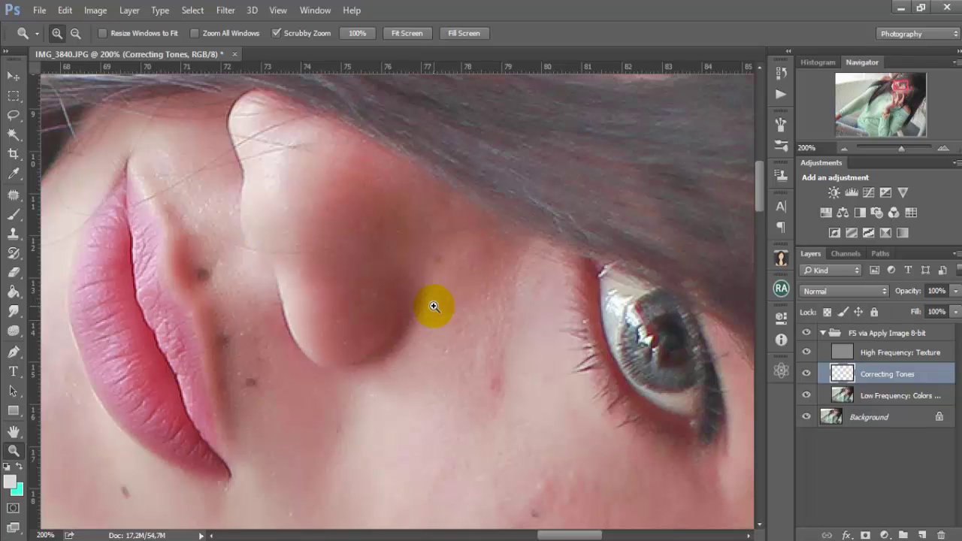
- On the High Frequency: Texture layer, patch the nose crease and hair strands across the nose
{"action": "key", "text": "j"}
{"action": "left_click", "coordinate": [847, 351]}
{"action": "key", "text": "ctrl+plus"}
{"action": "key", "text": "ctrl+plus"}
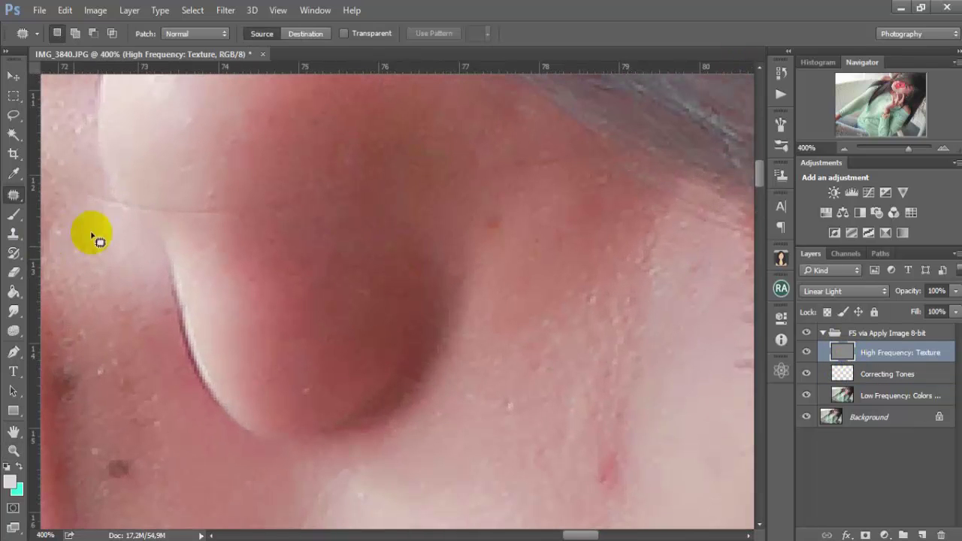
{"action": "mouse_move", "coordinate": [178, 221]}
{"action": "left_mouse_down"}
{"action": "mouse_move", "coordinate": [161, 200]}
{"action": "mouse_move", "coordinate": [167, 220]}
{"action": "left_mouse_up"}
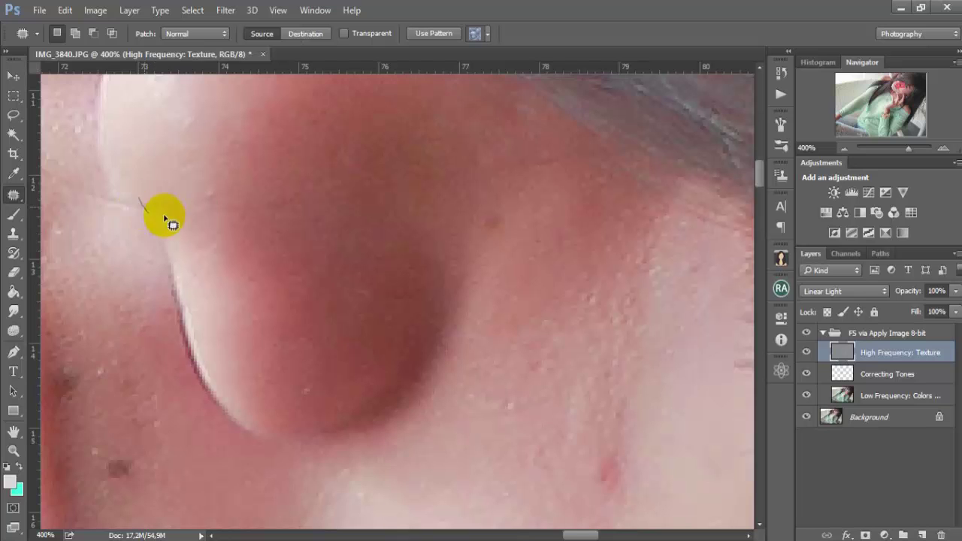
{"action": "mouse_move", "coordinate": [288, 228]}
{"action": "left_mouse_down"}
{"action": "mouse_move", "coordinate": [414, 339]}
{"action": "mouse_move", "coordinate": [343, 388]}
{"action": "left_mouse_up"}
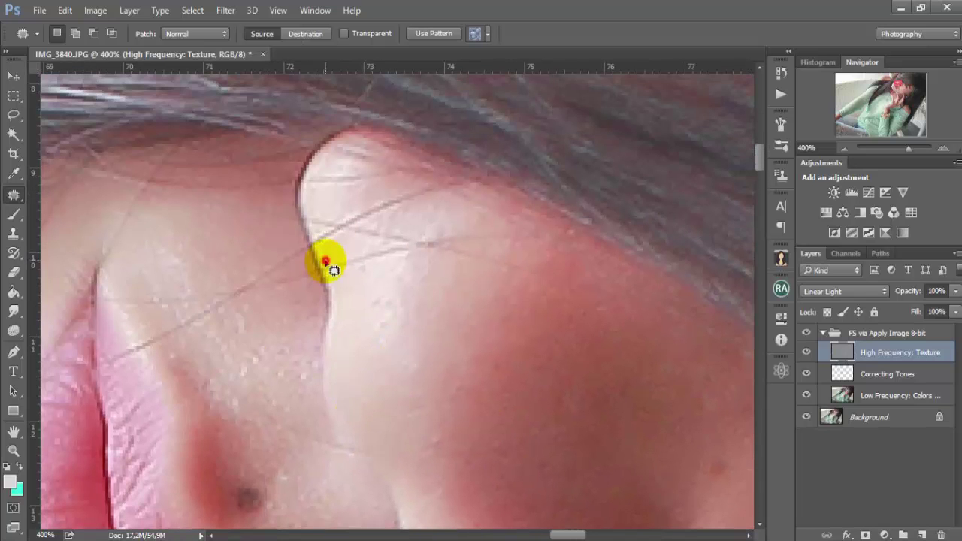
{"action": "left_click_drag", "start_coordinate": [361, 254], "coordinate": [416, 257]}
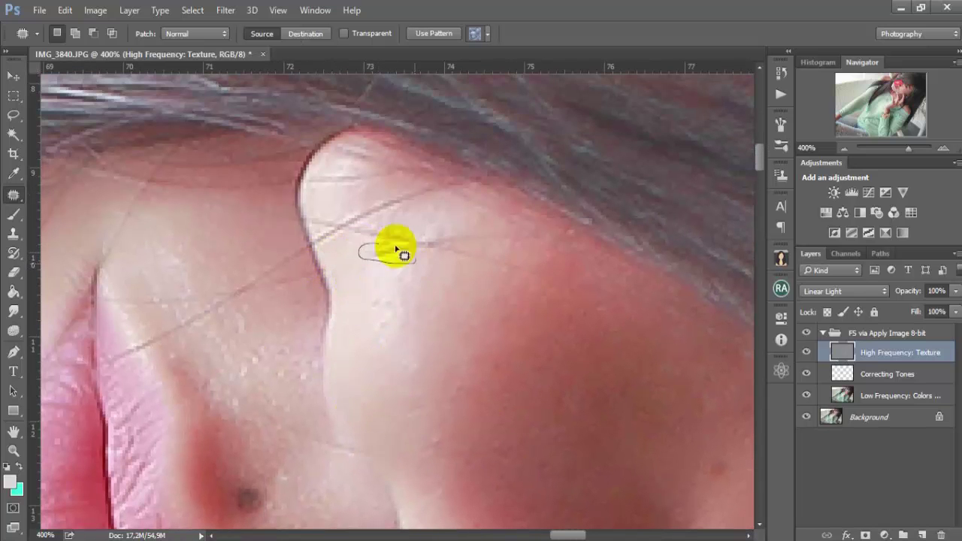
{"action": "mouse_move", "coordinate": [376, 229]}
{"action": "left_mouse_down"}
{"action": "mouse_move", "coordinate": [446, 262]}
{"action": "mouse_move", "coordinate": [386, 286]}
{"action": "left_mouse_up"}
{"action": "mouse_move", "coordinate": [485, 249]}
{"action": "left_mouse_down"}
{"action": "mouse_move", "coordinate": [494, 267]}
{"action": "mouse_move", "coordinate": [557, 264]}
{"action": "mouse_move", "coordinate": [345, 225]}
{"action": "left_mouse_up"}
{"action": "left_click", "coordinate": [368, 209]}
{"action": "mouse_move", "coordinate": [383, 199]}
{"action": "left_mouse_down"}
{"action": "mouse_move", "coordinate": [436, 211]}
{"action": "mouse_move", "coordinate": [316, 222]}
{"action": "left_mouse_up"}
{"action": "left_click", "coordinate": [316, 222]}
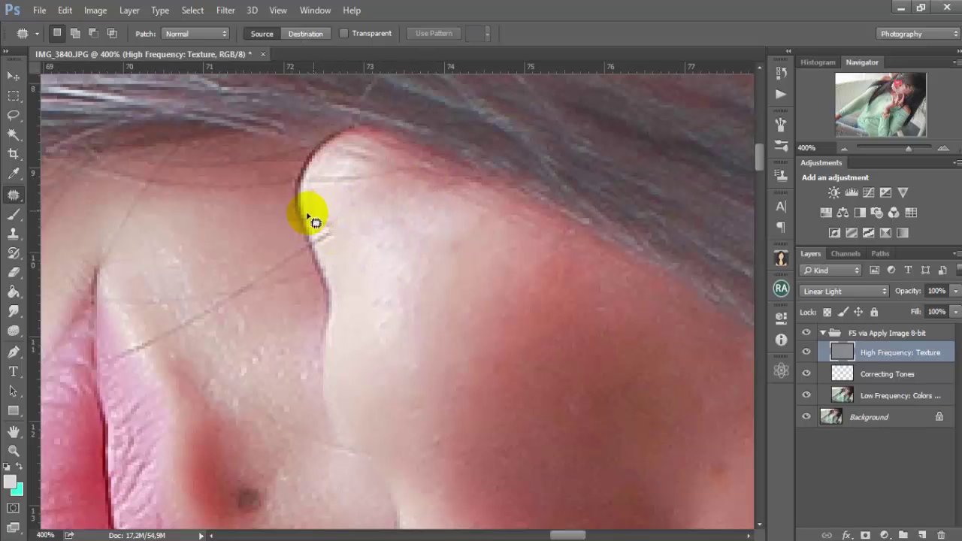
{"action": "mouse_move", "coordinate": [388, 252]}
{"action": "left_mouse_down"}
{"action": "mouse_move", "coordinate": [358, 243]}
{"action": "mouse_move", "coordinate": [325, 260]}
{"action": "left_mouse_up"}
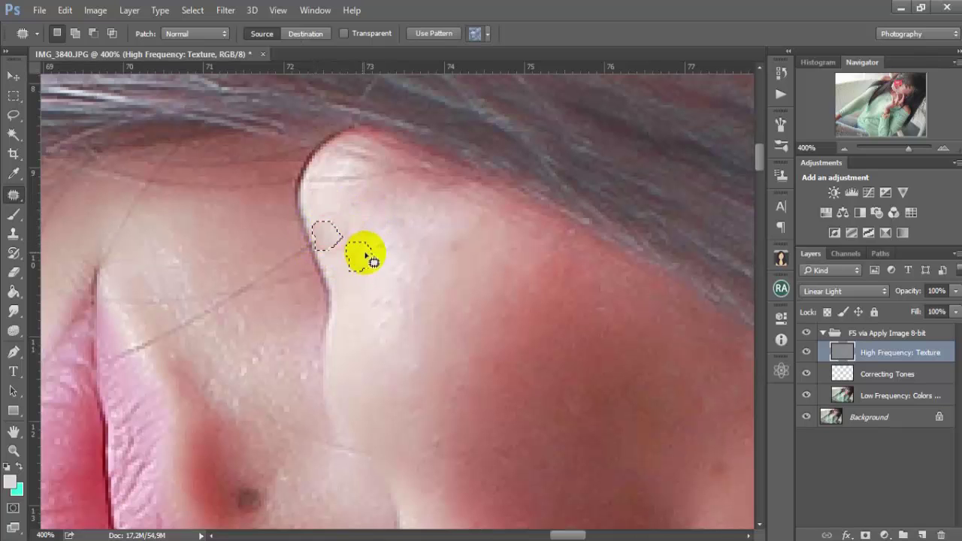
{"action": "mouse_move", "coordinate": [314, 189]}
{"action": "left_mouse_down"}
{"action": "mouse_move", "coordinate": [322, 175]}
{"action": "mouse_move", "coordinate": [373, 178]}
{"action": "mouse_move", "coordinate": [354, 200]}
{"action": "mouse_move", "coordinate": [466, 251]}
{"action": "left_mouse_up"}
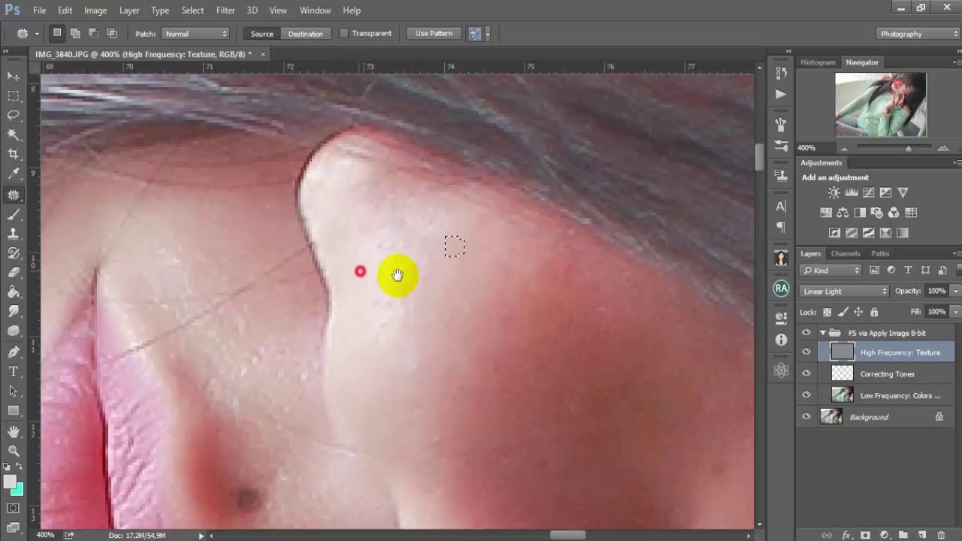
- Patch away the hair strand crossing the cheek
{"action": "scroll", "coordinate": [397, 272], "scroll_direction": "left", "scroll_amount": 5}
{"action": "left_click_drag", "start_coordinate": [398, 264], "coordinate": [350, 286]}
{"action": "mouse_move", "coordinate": [369, 253]}
{"action": "left_mouse_down"}
{"action": "mouse_move", "coordinate": [431, 293]}
{"action": "mouse_move", "coordinate": [311, 322]}
{"action": "mouse_move", "coordinate": [318, 262]}
{"action": "left_mouse_up"}
{"action": "mouse_move", "coordinate": [266, 300]}
{"action": "left_mouse_down"}
{"action": "mouse_move", "coordinate": [315, 326]}
{"action": "mouse_move", "coordinate": [299, 335]}
{"action": "left_mouse_up"}
{"action": "left_click_drag", "start_coordinate": [409, 443], "coordinate": [387, 349]}
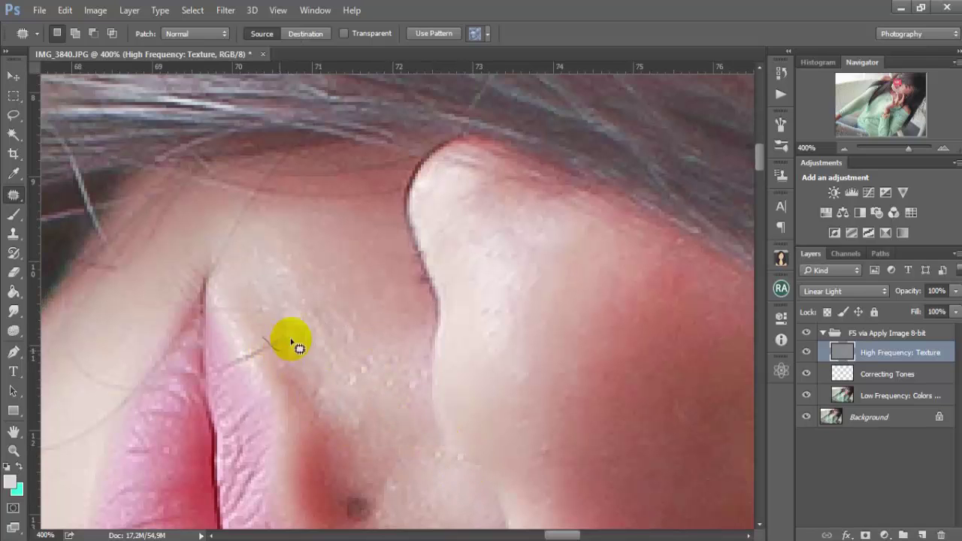
- Patch the small spots and strands around the lip edge
{"action": "left_click_drag", "start_coordinate": [270, 304], "coordinate": [243, 290]}
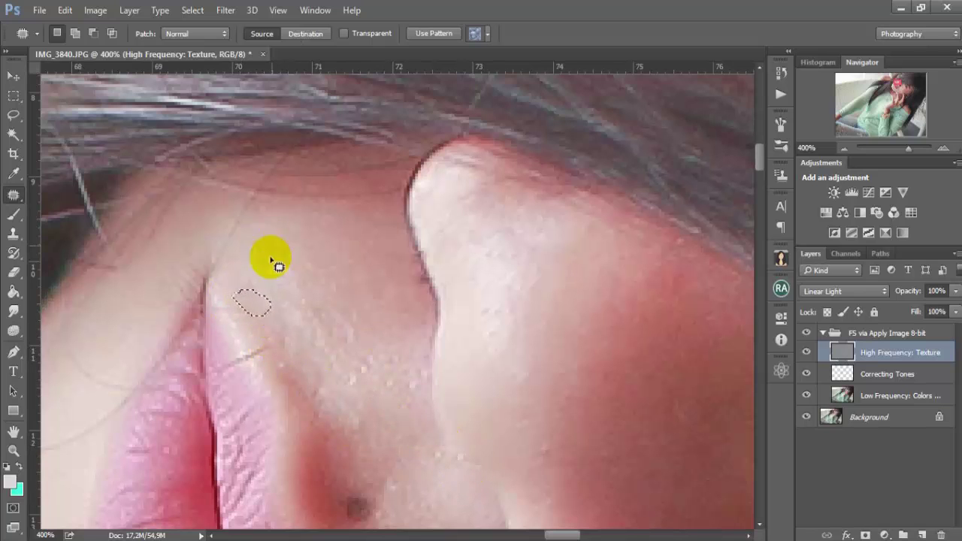
{"action": "left_click_drag", "start_coordinate": [262, 365], "coordinate": [225, 360]}
{"action": "left_click_drag", "start_coordinate": [294, 318], "coordinate": [418, 188]}
{"action": "mouse_move", "coordinate": [242, 287]}
{"action": "left_mouse_down"}
{"action": "mouse_move", "coordinate": [369, 285]}
{"action": "mouse_move", "coordinate": [326, 312]}
{"action": "mouse_move", "coordinate": [326, 366]}
{"action": "mouse_move", "coordinate": [332, 322]}
{"action": "mouse_move", "coordinate": [299, 317]}
{"action": "left_mouse_up"}
{"action": "left_click_drag", "start_coordinate": [338, 222], "coordinate": [332, 269]}
{"action": "mouse_move", "coordinate": [394, 247]}
{"action": "left_mouse_down"}
{"action": "mouse_move", "coordinate": [369, 289]}
{"action": "mouse_move", "coordinate": [371, 253]}
{"action": "left_mouse_up"}
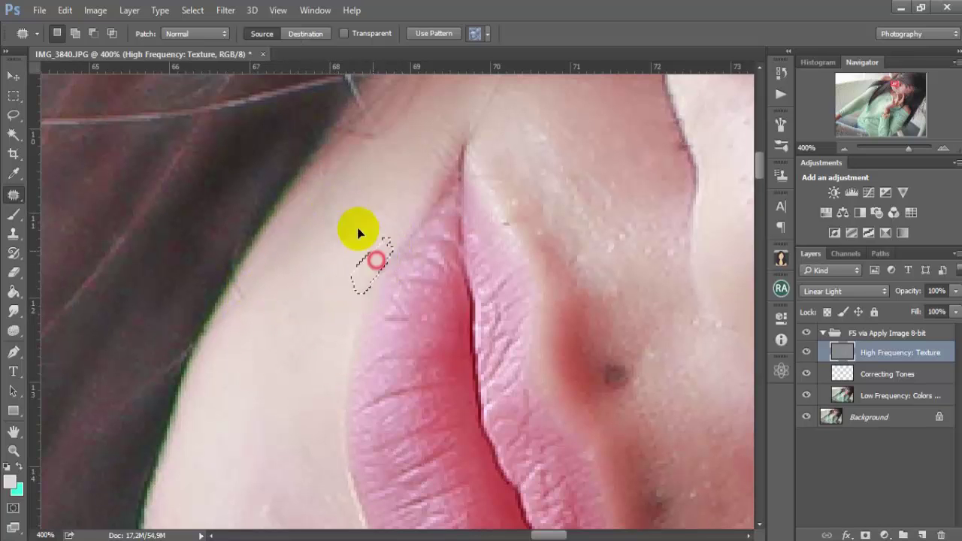
{"action": "left_click_drag", "start_coordinate": [463, 161], "coordinate": [479, 205]}
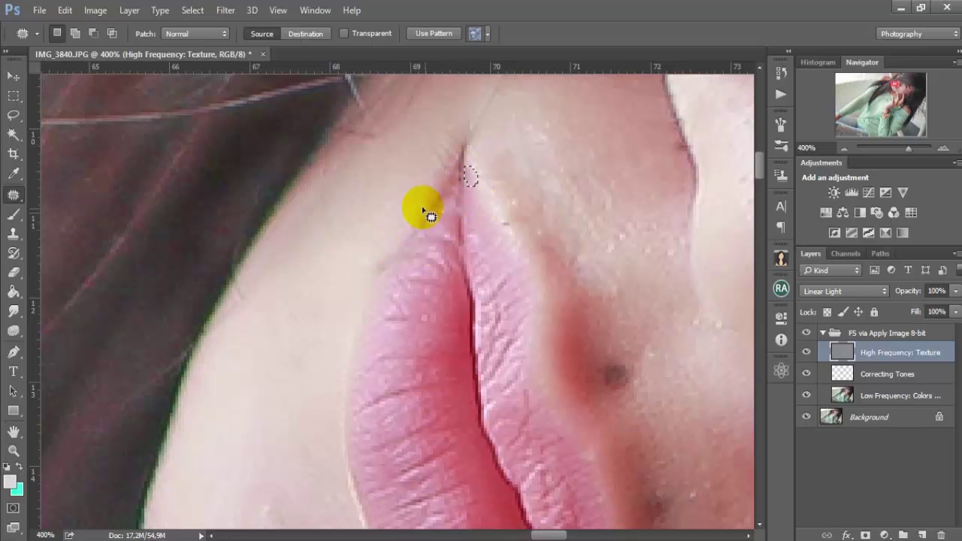
- Patch the spot above the upper lip near the hairline
{"action": "scroll", "coordinate": [429, 215], "scroll_direction": "up", "scroll_amount": 5}
{"action": "left_click_drag", "start_coordinate": [412, 304], "coordinate": [429, 286]}
{"action": "scroll", "coordinate": [501, 342], "scroll_direction": "down", "scroll_amount": 6}
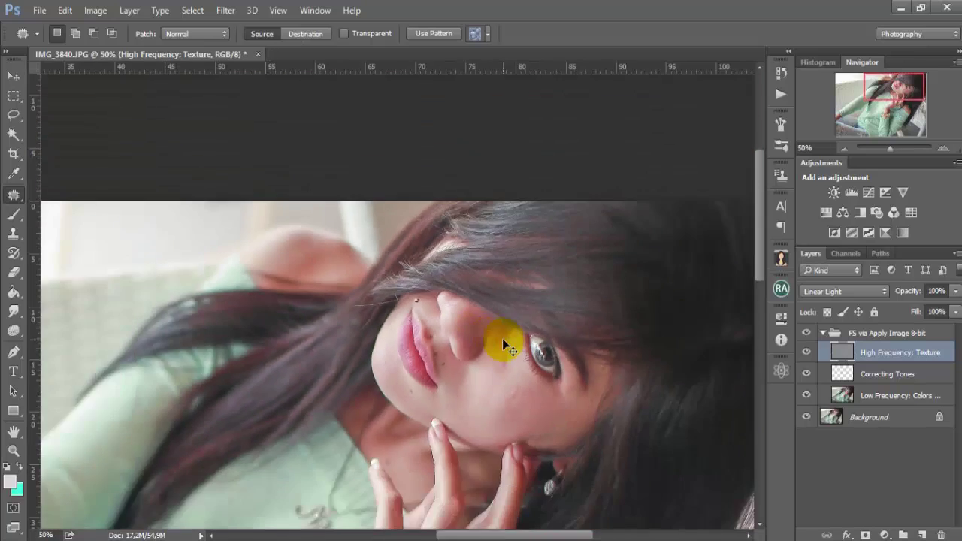
{"action": "scroll", "coordinate": [502, 342], "scroll_direction": "up", "scroll_amount": 5}
{"action": "left_click_drag", "start_coordinate": [526, 414], "coordinate": [503, 357]}
{"action": "scroll", "coordinate": [497, 353], "scroll_direction": "up", "scroll_amount": 1}
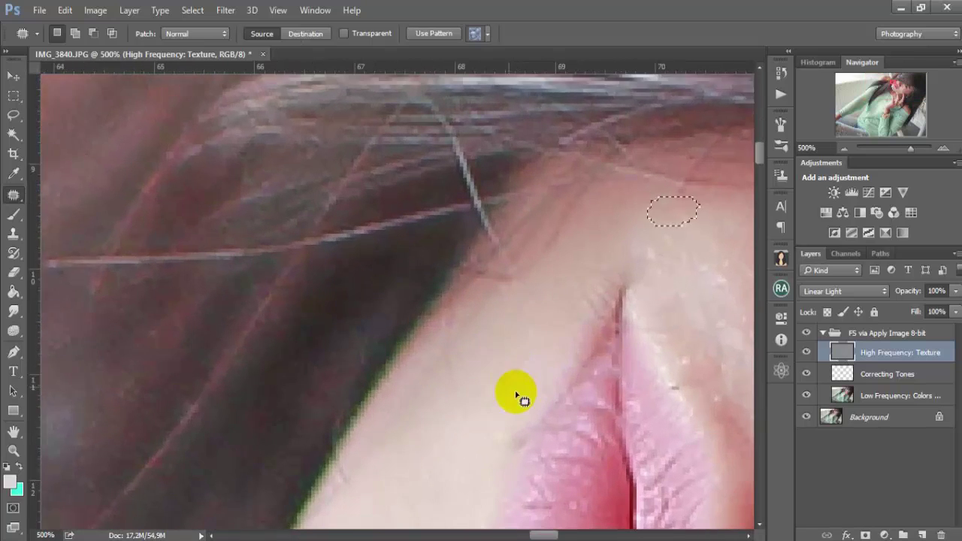
{"action": "scroll", "coordinate": [515, 393], "scroll_direction": "up", "scroll_amount": 1}
{"action": "mouse_move", "coordinate": [555, 251]}
{"action": "left_mouse_down"}
{"action": "mouse_move", "coordinate": [529, 299]}
{"action": "mouse_move", "coordinate": [489, 337]}
{"action": "left_mouse_up"}
{"action": "mouse_move", "coordinate": [391, 354]}
{"action": "left_mouse_down"}
{"action": "mouse_move", "coordinate": [230, 210]}
{"action": "mouse_move", "coordinate": [193, 202]}
{"action": "left_mouse_up"}
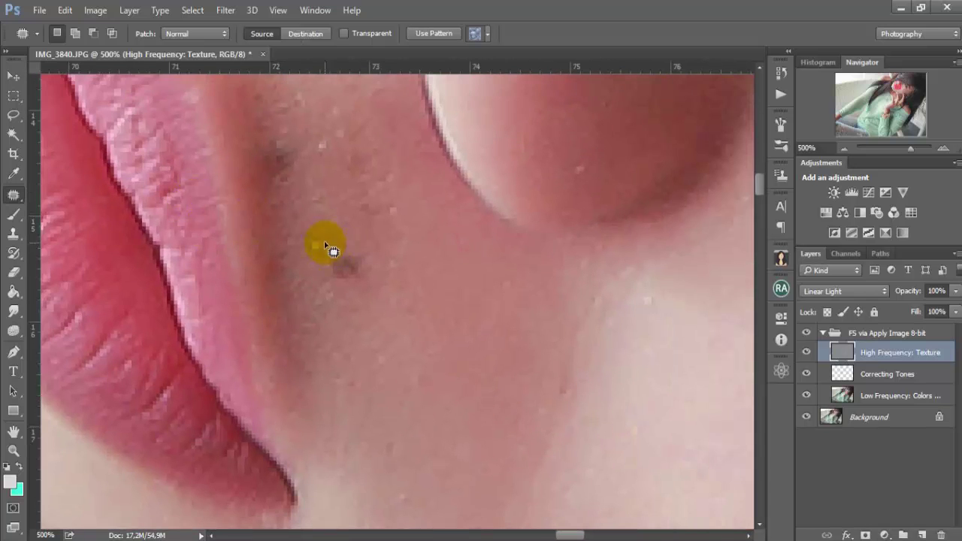
- Heal the dark blemish beside the nose and the blemishes near and under the eye
{"action": "left_click_drag", "start_coordinate": [360, 229], "coordinate": [362, 228]}
{"action": "key", "text": "ctrl+d"}
{"action": "left_click_drag", "start_coordinate": [404, 182], "coordinate": [322, 140]}
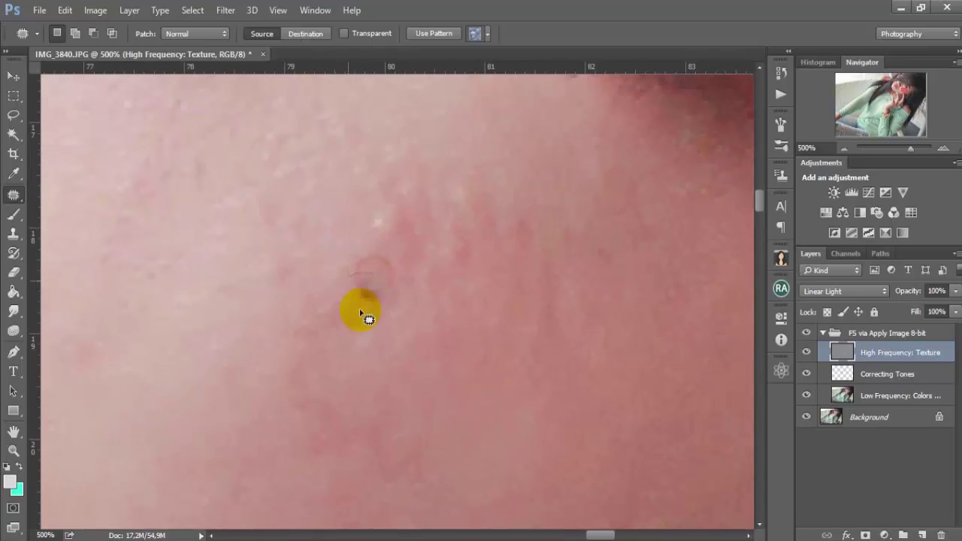
{"action": "left_click_drag", "start_coordinate": [367, 317], "coordinate": [451, 308]}
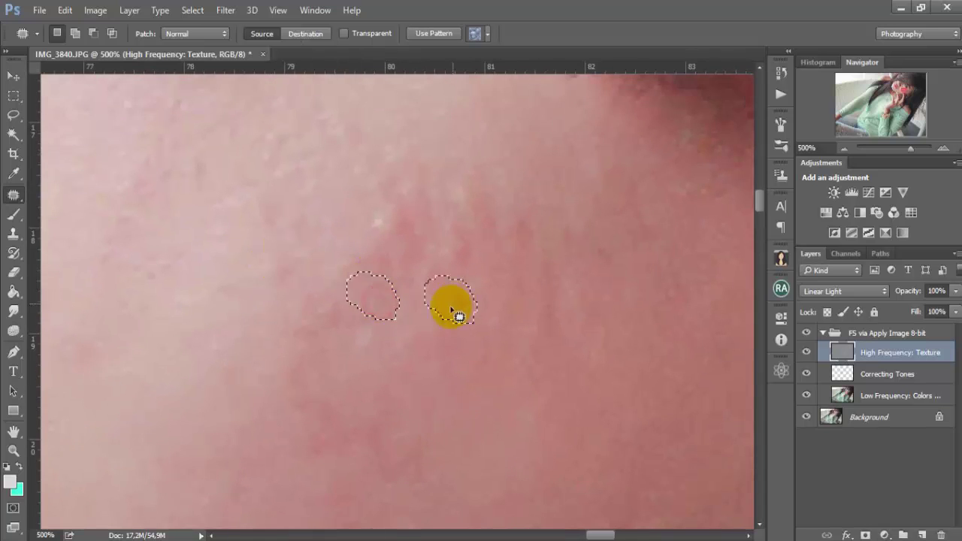
{"action": "left_click_drag", "start_coordinate": [373, 262], "coordinate": [375, 265]}
{"action": "mouse_move", "coordinate": [311, 253]}
{"action": "left_mouse_down"}
{"action": "mouse_move", "coordinate": [331, 301]}
{"action": "mouse_move", "coordinate": [323, 318]}
{"action": "left_mouse_up"}
{"action": "left_click", "coordinate": [255, 197]}
{"action": "left_click_drag", "start_coordinate": [256, 196], "coordinate": [268, 323]}
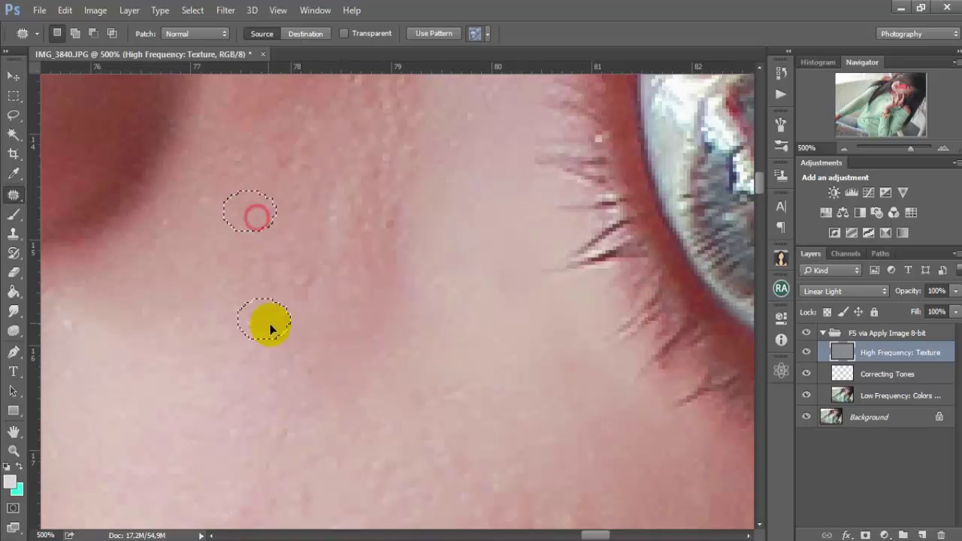
- Patch the next blemish below the eye, check the forehead, and zoom out
{"action": "scroll", "coordinate": [429, 369], "scroll_direction": "up", "scroll_amount": 3}
{"action": "scroll", "coordinate": [311, 268], "scroll_direction": "left", "scroll_amount": 2}
{"action": "mouse_move", "coordinate": [333, 251]}
{"action": "left_mouse_down"}
{"action": "mouse_move", "coordinate": [354, 261]}
{"action": "mouse_move", "coordinate": [333, 268]}
{"action": "mouse_move", "coordinate": [433, 423]}
{"action": "left_mouse_up"}
{"action": "scroll", "coordinate": [405, 376], "scroll_direction": "down", "scroll_amount": 3}
{"action": "scroll", "coordinate": [406, 376], "scroll_direction": "right", "scroll_amount": 2}
{"action": "scroll", "coordinate": [357, 357], "scroll_direction": "right", "scroll_amount": 3}
{"action": "mouse_move", "coordinate": [336, 375]}
{"action": "left_mouse_down"}
{"action": "mouse_move", "coordinate": [249, 444]}
{"action": "mouse_move", "coordinate": [176, 204]}
{"action": "mouse_move", "coordinate": [217, 275]}
{"action": "left_mouse_up"}
{"action": "mouse_move", "coordinate": [311, 140]}
{"action": "left_mouse_down"}
{"action": "mouse_move", "coordinate": [285, 224]}
{"action": "mouse_move", "coordinate": [346, 220]}
{"action": "left_mouse_up"}
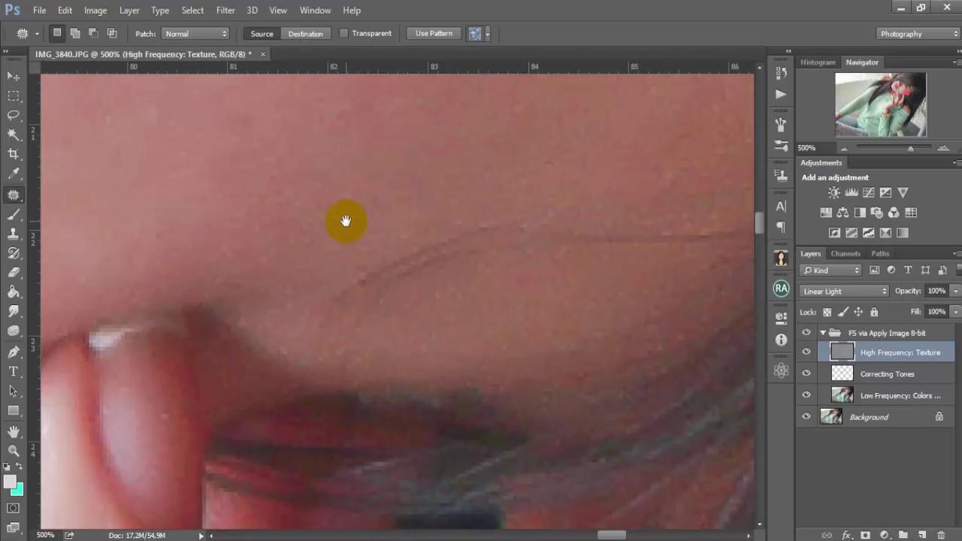
{"action": "key", "text": "ctrl+minus"}
{"action": "key", "text": "ctrl+minus"}
{"action": "key", "text": "ctrl+minus"}
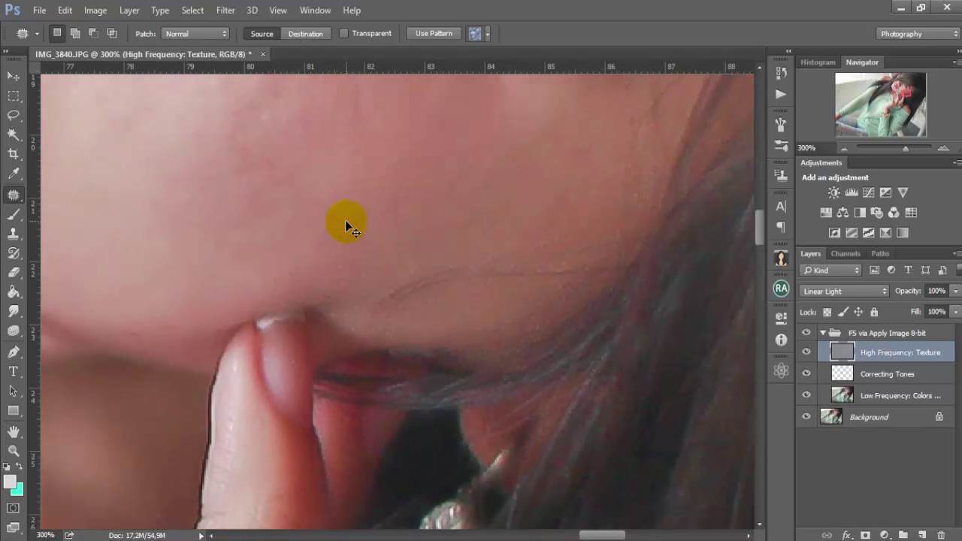
{"action": "key", "text": "ctrl+minus"}
{"action": "key", "text": "ctrl+minus"}
{"action": "key", "text": "ctrl+minus"}
{"action": "key", "text": "ctrl+minus"}
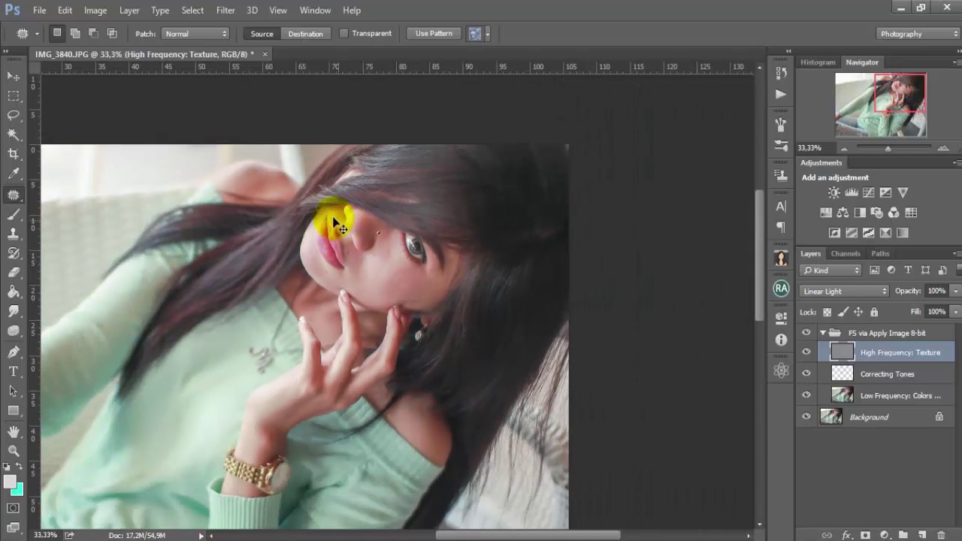
- Merge the FS via Apply Image 8-bit group and flatten the image into one Background layer
{"action": "left_click", "coordinate": [319, 235]}
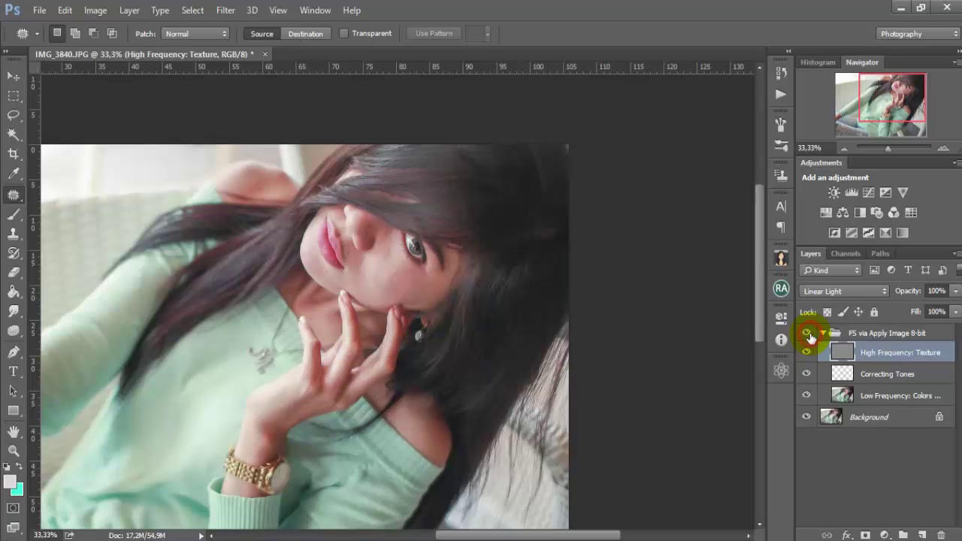
{"action": "mouse_move", "coordinate": [756, 327]}
{"action": "left_mouse_down"}
{"action": "mouse_move", "coordinate": [762, 295]}
{"action": "mouse_move", "coordinate": [763, 337]}
{"action": "mouse_move", "coordinate": [766, 312]}
{"action": "left_mouse_up"}
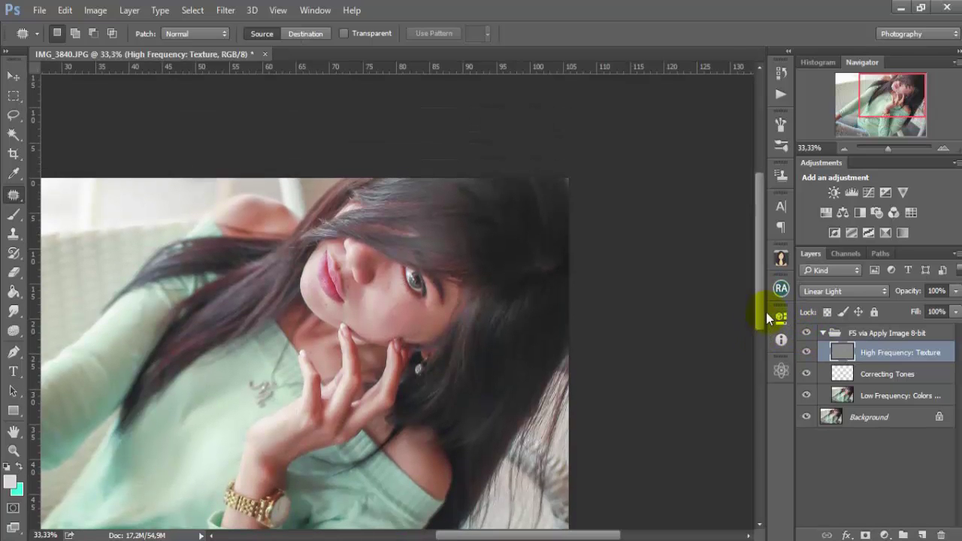
{"action": "left_click", "coordinate": [823, 333]}
{"action": "right_click", "coordinate": [855, 333]}
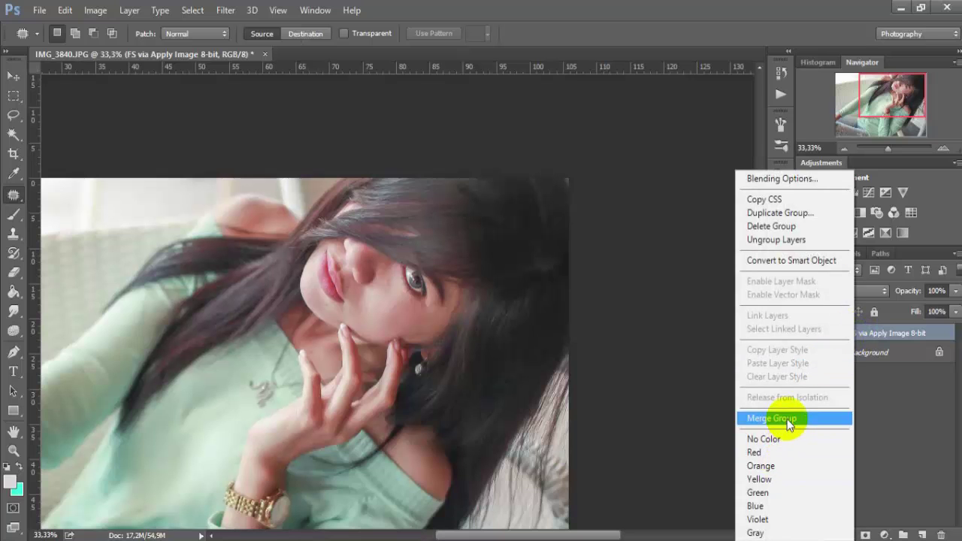
{"action": "left_click", "coordinate": [788, 421]}
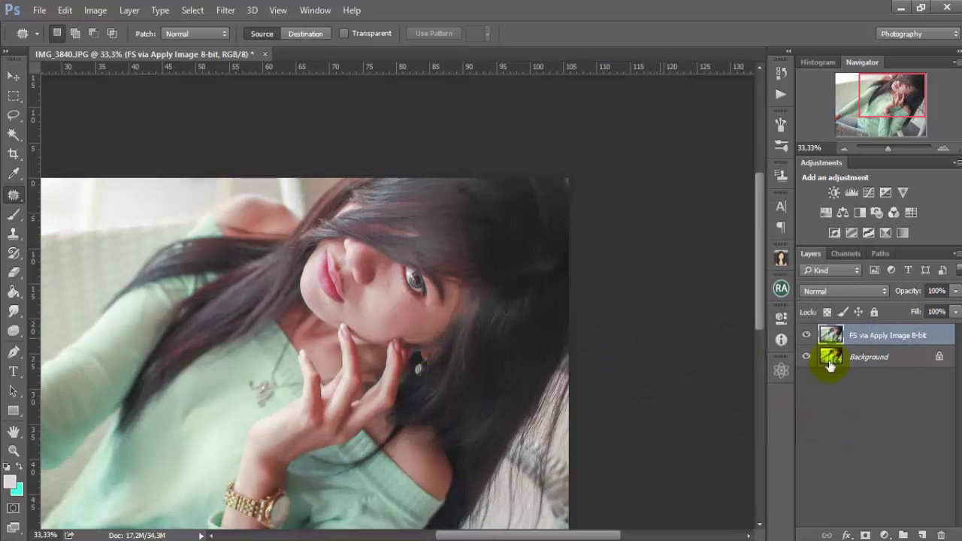
{"action": "left_click", "coordinate": [129, 10]}
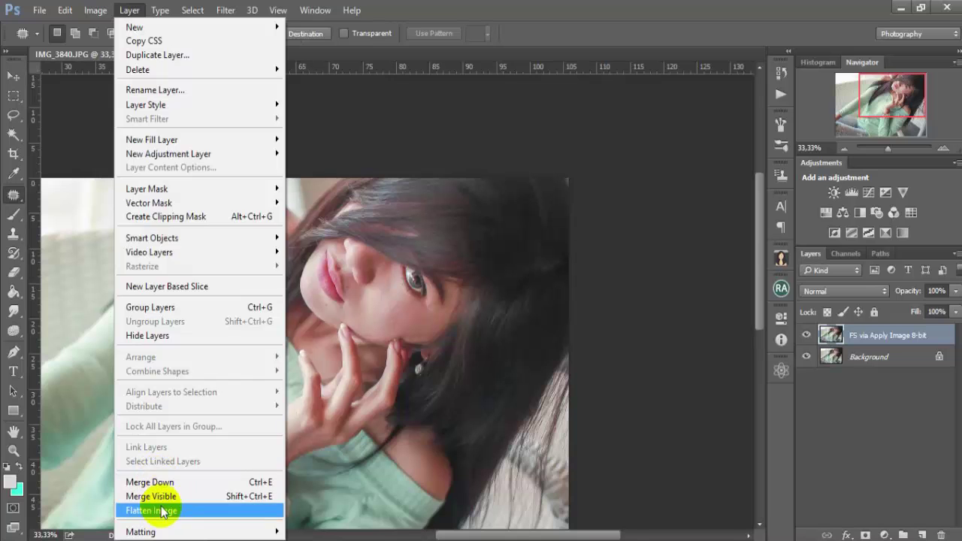
{"action": "left_click", "coordinate": [151, 509]}
- Fit the whole portrait back in view and switch to the Brush tool
{"action": "scroll", "coordinate": [526, 518], "scroll_direction": "left", "scroll_amount": 5}
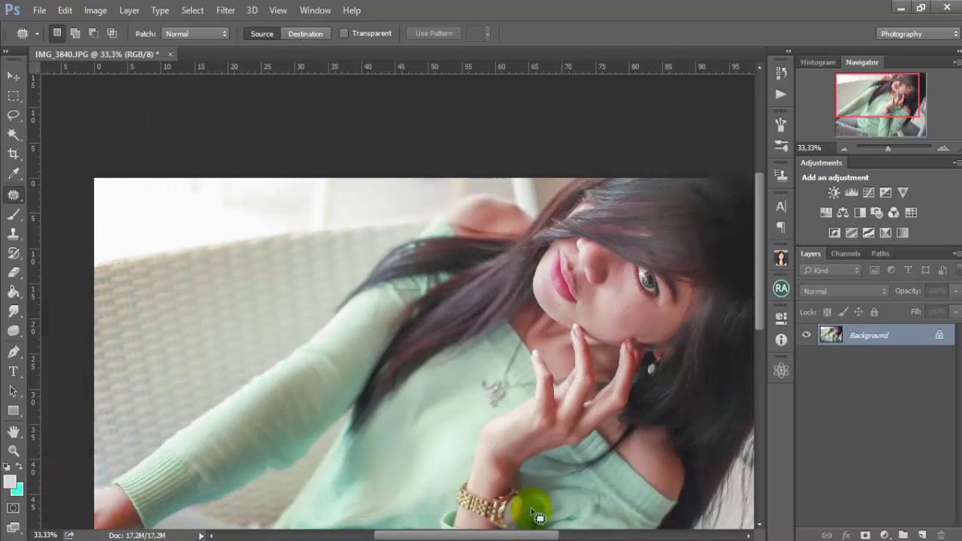
{"action": "left_click_drag", "start_coordinate": [755, 298], "coordinate": [756, 335]}
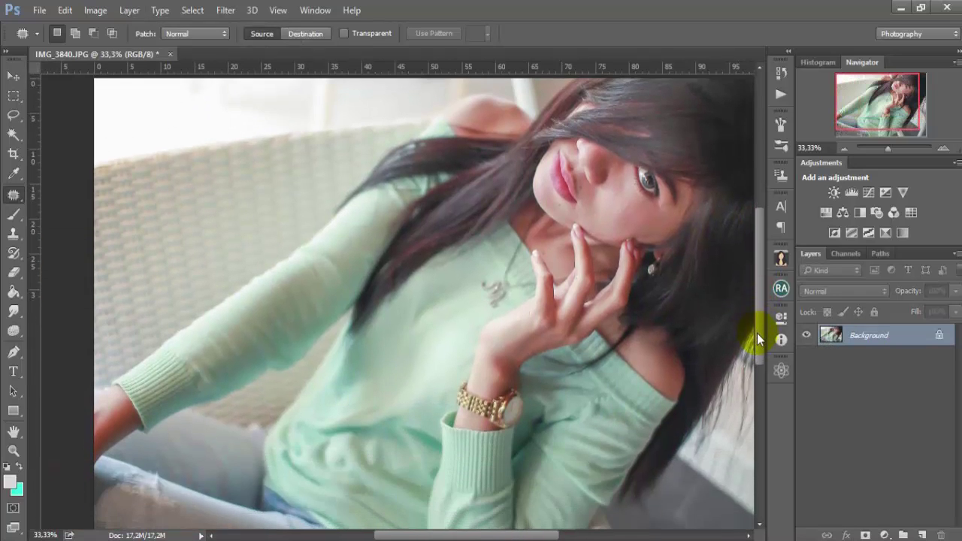
{"action": "scroll", "coordinate": [551, 305], "scroll_direction": "down", "scroll_amount": 1}
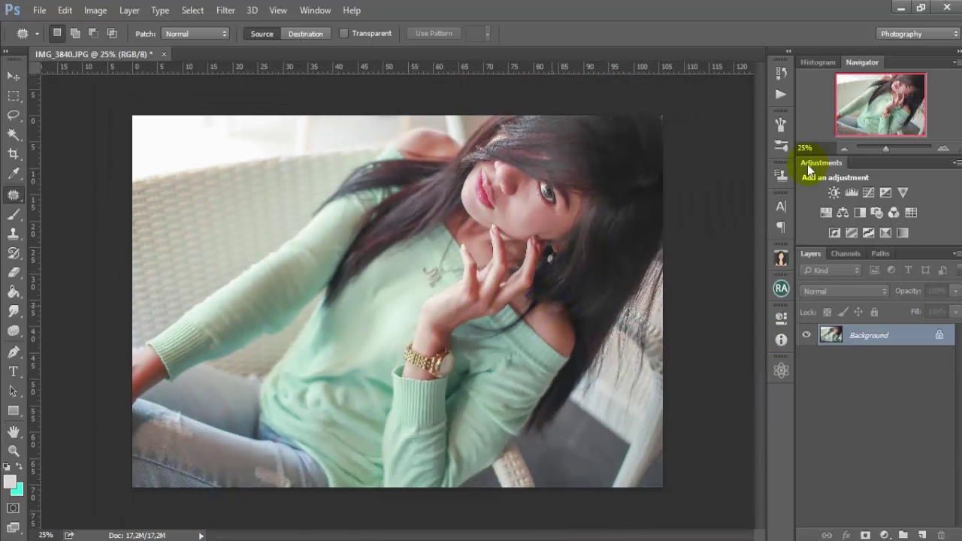
{"action": "key", "text": "b"}
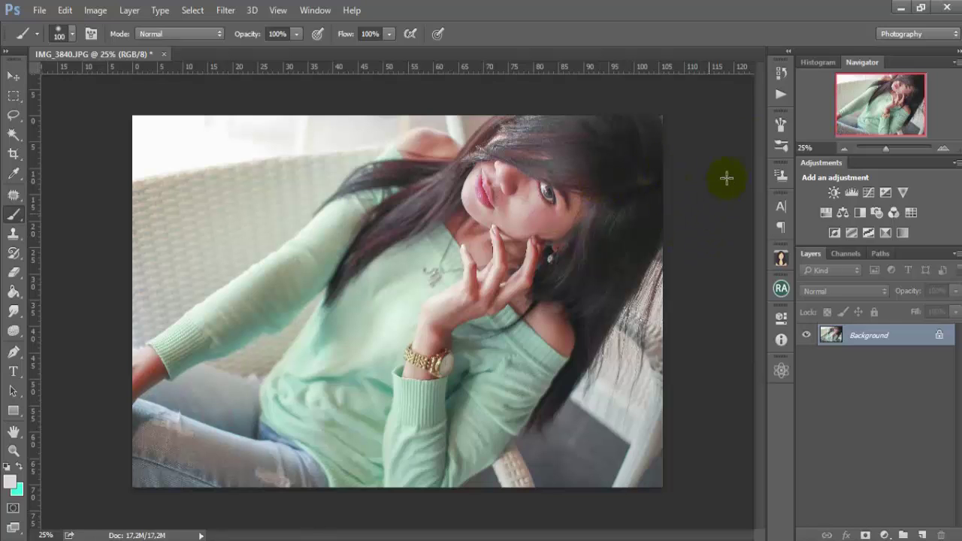
- Play the CLEAR SKIN action, dismiss its brush message, and close the Actions panel
{"action": "left_click", "coordinate": [776, 94]}
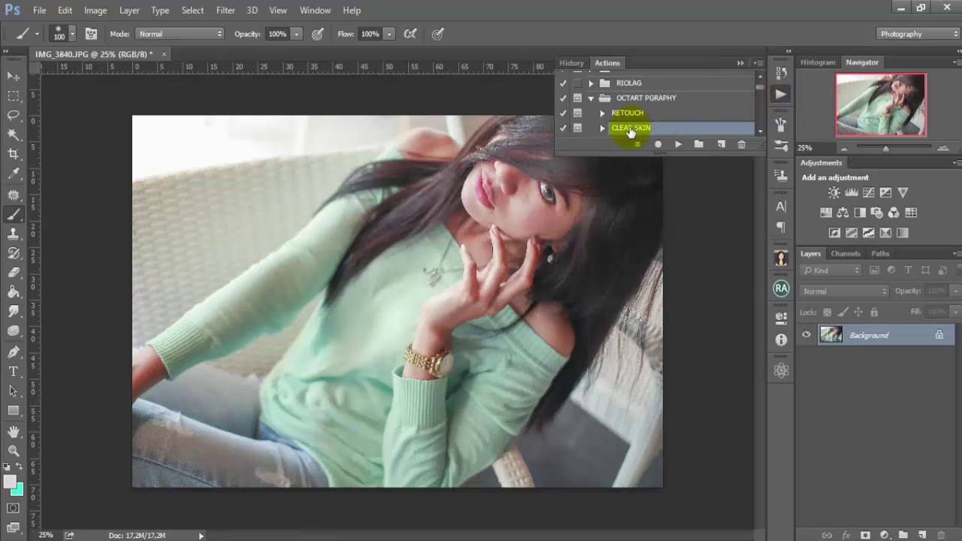
{"action": "left_click", "coordinate": [677, 144]}
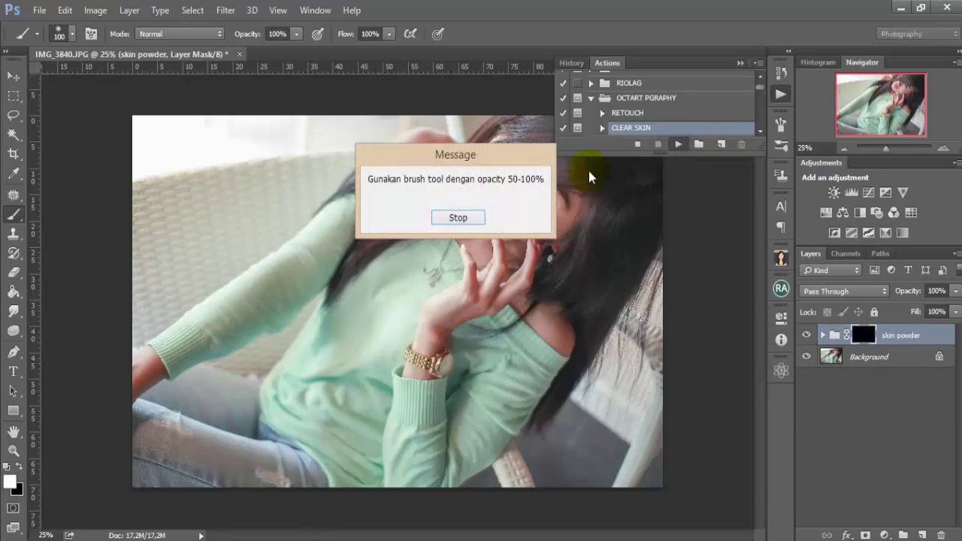
{"action": "left_click", "coordinate": [454, 218]}
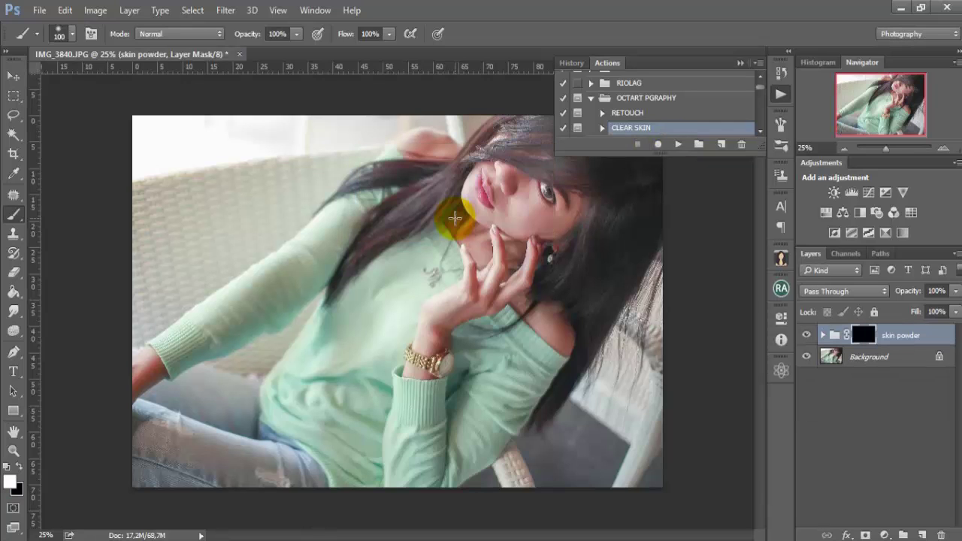
{"action": "left_click", "coordinate": [741, 64]}
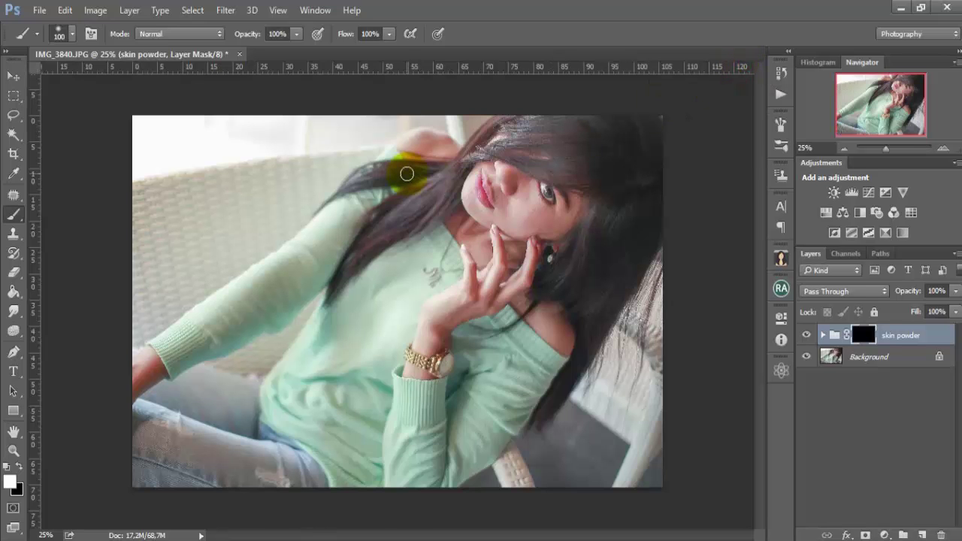
- Zoom in on the face and paint skin smoothing onto the cheek
{"action": "scroll", "coordinate": [498, 193], "scroll_direction": "up", "scroll_amount": 3}
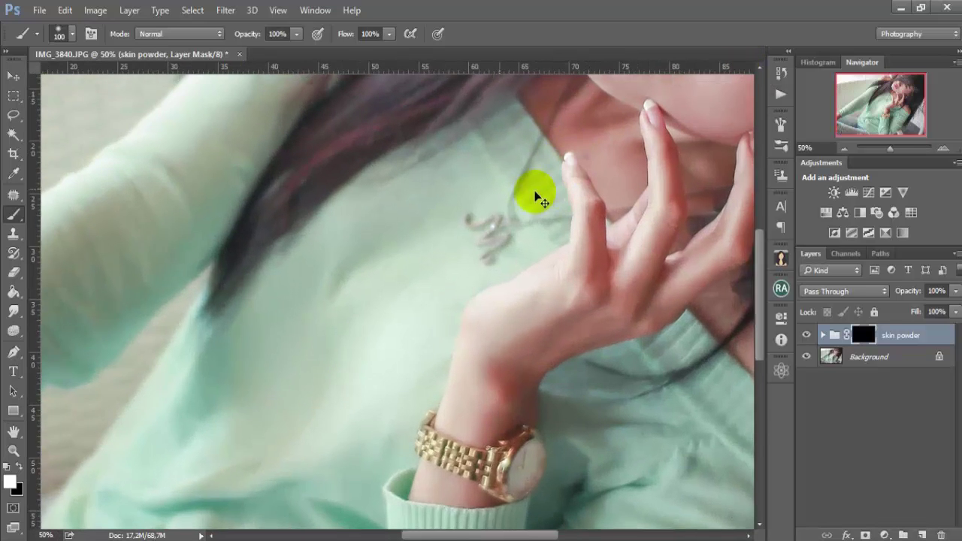
{"action": "left_click_drag", "start_coordinate": [551, 187], "coordinate": [360, 366]}
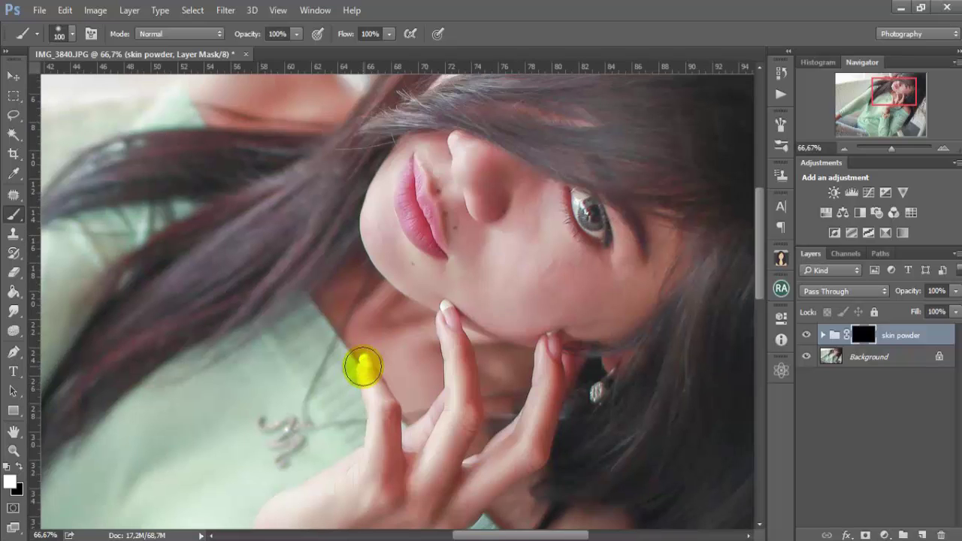
{"action": "scroll", "coordinate": [368, 366], "scroll_direction": "up", "scroll_amount": 2}
{"action": "left_click_drag", "start_coordinate": [532, 268], "coordinate": [273, 374]}
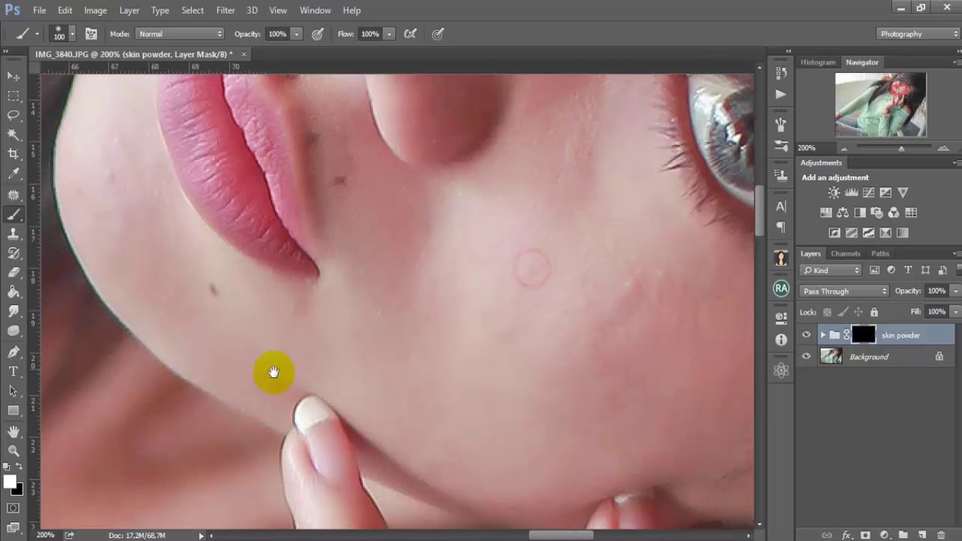
{"action": "left_click", "coordinate": [384, 235]}
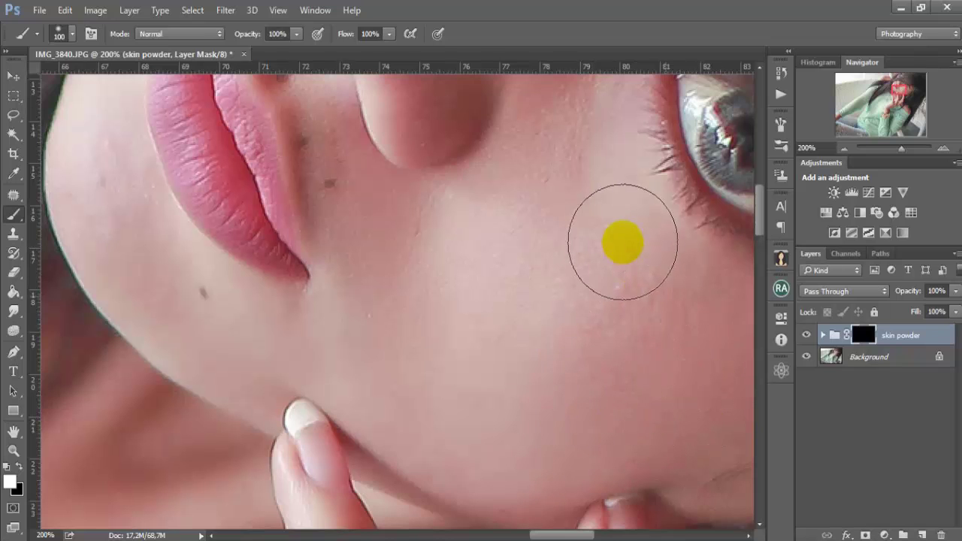
{"action": "left_click", "coordinate": [584, 256]}
- With a 60 px brush, paint smoothing down the nose and cheek
{"action": "left_click_drag", "start_coordinate": [532, 400], "coordinate": [472, 537]}
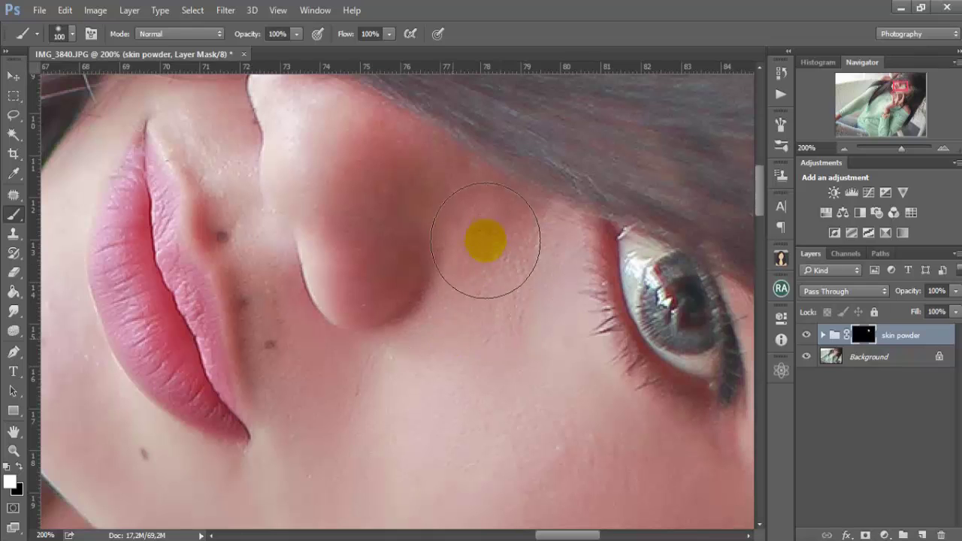
{"action": "key", "text": "bracketleft"}
{"action": "key", "text": "bracketleft"}
{"action": "key", "text": "bracketleft"}
{"action": "key", "text": "bracketleft"}
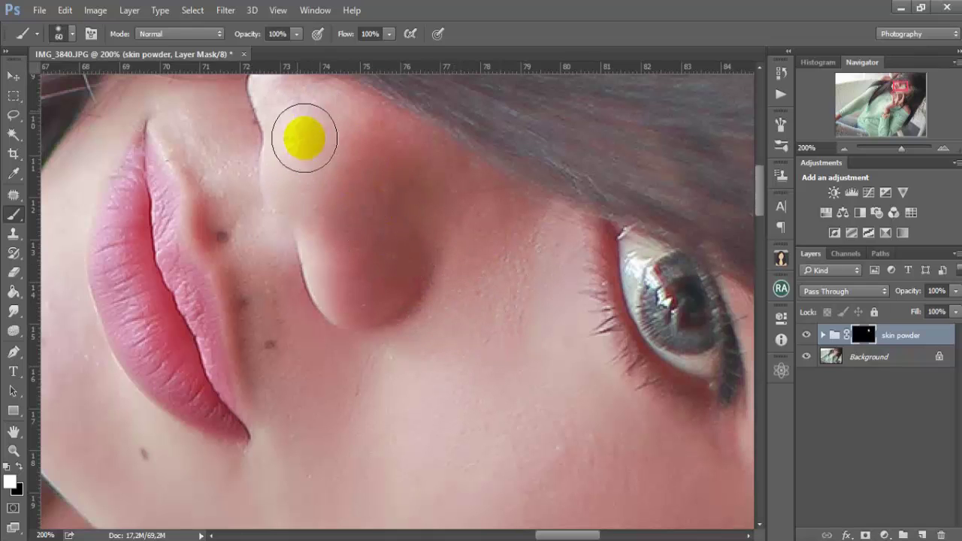
{"action": "left_click_drag", "start_coordinate": [370, 190], "coordinate": [425, 254]}
{"action": "mouse_move", "coordinate": [443, 207]}
{"action": "left_mouse_down"}
{"action": "mouse_move", "coordinate": [489, 208]}
{"action": "mouse_move", "coordinate": [552, 328]}
{"action": "mouse_move", "coordinate": [460, 381]}
{"action": "mouse_move", "coordinate": [383, 380]}
{"action": "mouse_move", "coordinate": [575, 301]}
{"action": "mouse_move", "coordinate": [258, 204]}
{"action": "mouse_move", "coordinate": [229, 240]}
{"action": "mouse_move", "coordinate": [323, 393]}
{"action": "mouse_move", "coordinate": [386, 410]}
{"action": "mouse_move", "coordinate": [501, 310]}
{"action": "mouse_move", "coordinate": [526, 390]}
{"action": "mouse_move", "coordinate": [236, 243]}
{"action": "mouse_move", "coordinate": [333, 292]}
{"action": "mouse_move", "coordinate": [278, 223]}
{"action": "mouse_move", "coordinate": [245, 216]}
{"action": "mouse_move", "coordinate": [279, 273]}
{"action": "mouse_move", "coordinate": [397, 223]}
{"action": "mouse_move", "coordinate": [411, 149]}
{"action": "mouse_move", "coordinate": [339, 308]}
{"action": "mouse_move", "coordinate": [489, 221]}
{"action": "mouse_move", "coordinate": [456, 386]}
{"action": "left_mouse_up"}
{"action": "key", "text": "ctrl+r"}
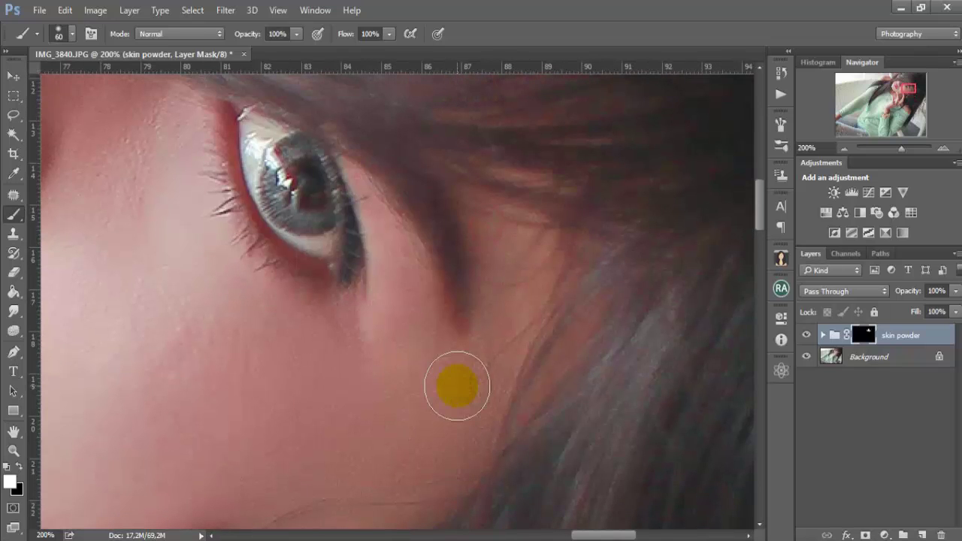
- With a 35 px brush, paint smoothing under the eye and up the cheek
{"action": "right_click", "coordinate": [373, 218], "text": "alt"}
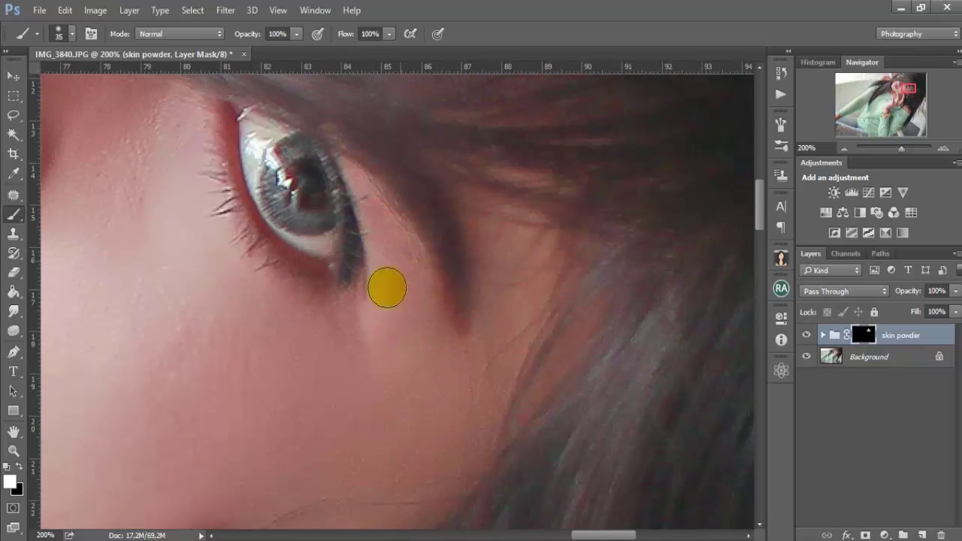
{"action": "left_click", "coordinate": [433, 410]}
{"action": "mouse_move", "coordinate": [353, 299]}
{"action": "left_mouse_down"}
{"action": "mouse_move", "coordinate": [278, 292]}
{"action": "mouse_move", "coordinate": [366, 349]}
{"action": "left_mouse_up"}
{"action": "key", "text": "ctrl+minus"}
{"action": "key", "text": "ctrl+minus"}
{"action": "key", "text": "ctrl+minus"}
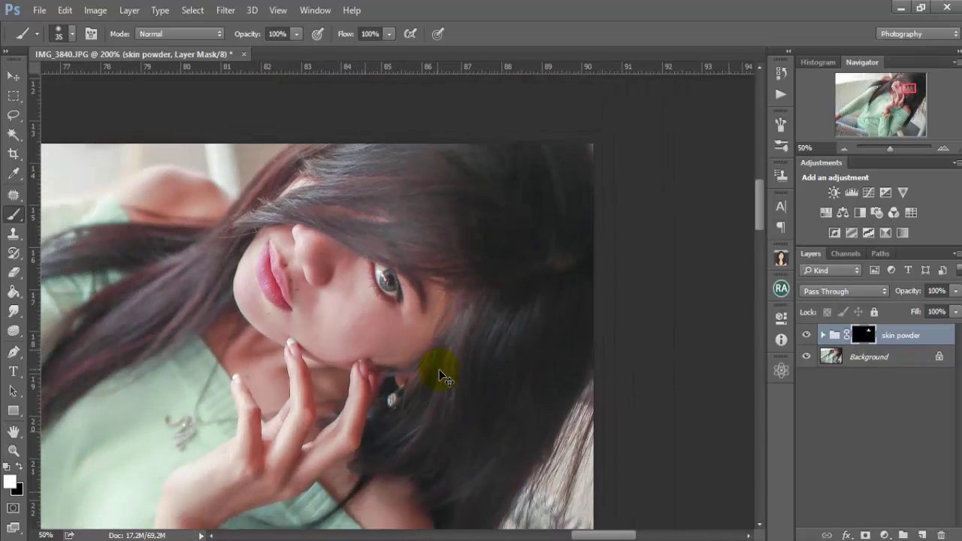
{"action": "key", "text": "ctrl+minus"}
{"action": "left_click", "coordinate": [374, 317]}
{"action": "mouse_move", "coordinate": [375, 318]}
{"action": "left_mouse_down"}
{"action": "mouse_move", "coordinate": [350, 300]}
{"action": "mouse_move", "coordinate": [332, 253]}
{"action": "mouse_move", "coordinate": [351, 276]}
{"action": "mouse_move", "coordinate": [323, 293]}
{"action": "mouse_move", "coordinate": [309, 257]}
{"action": "mouse_move", "coordinate": [363, 428]}
{"action": "mouse_move", "coordinate": [411, 507]}
{"action": "mouse_move", "coordinate": [400, 457]}
{"action": "mouse_move", "coordinate": [266, 427]}
{"action": "mouse_move", "coordinate": [258, 456]}
{"action": "mouse_move", "coordinate": [296, 441]}
{"action": "mouse_move", "coordinate": [262, 420]}
{"action": "left_mouse_up"}
- Paint smoothing on the hand, toggle the skin powder group to compare, then Layer > Flatten Image
{"action": "left_click", "coordinate": [840, 339]}
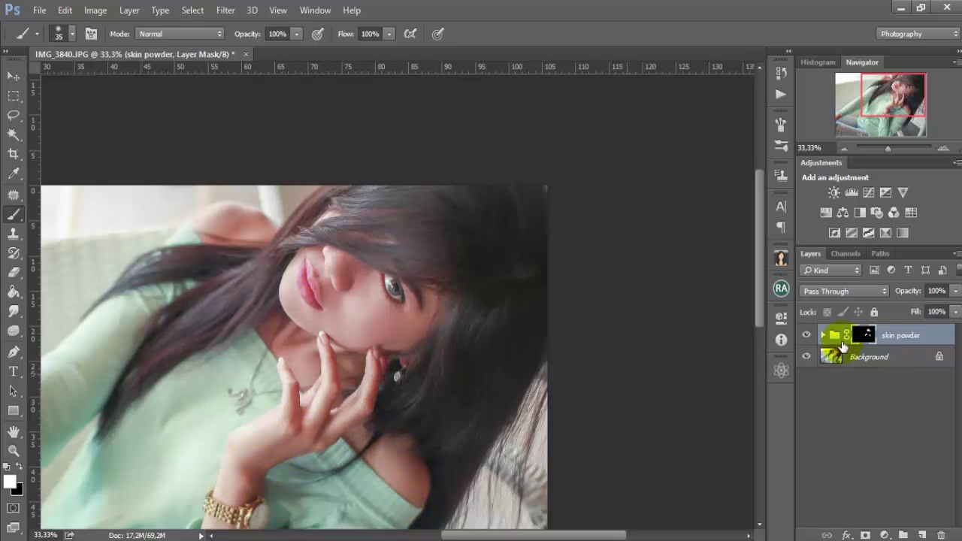
{"action": "left_click", "coordinate": [806, 335]}
{"action": "left_click", "coordinate": [807, 335]}
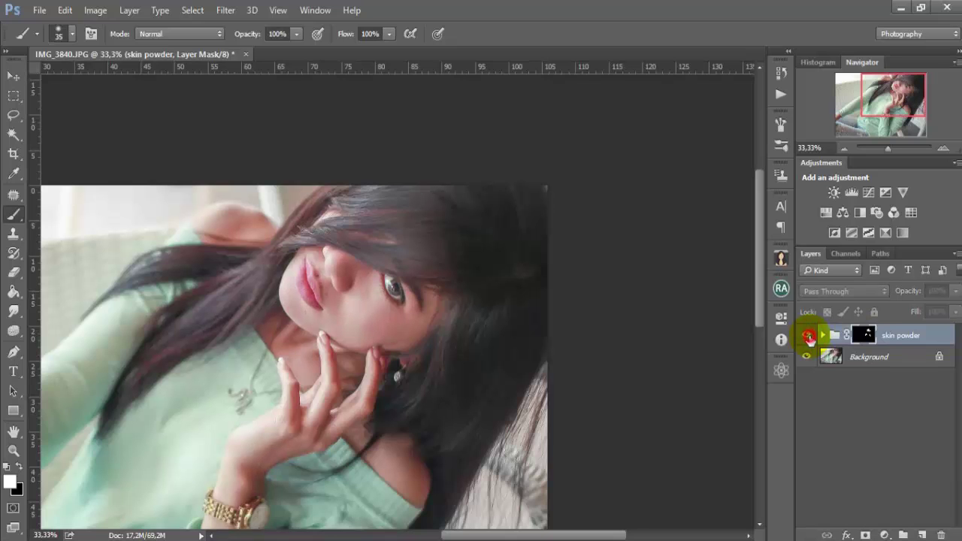
{"action": "key", "text": "ctrl+minus"}
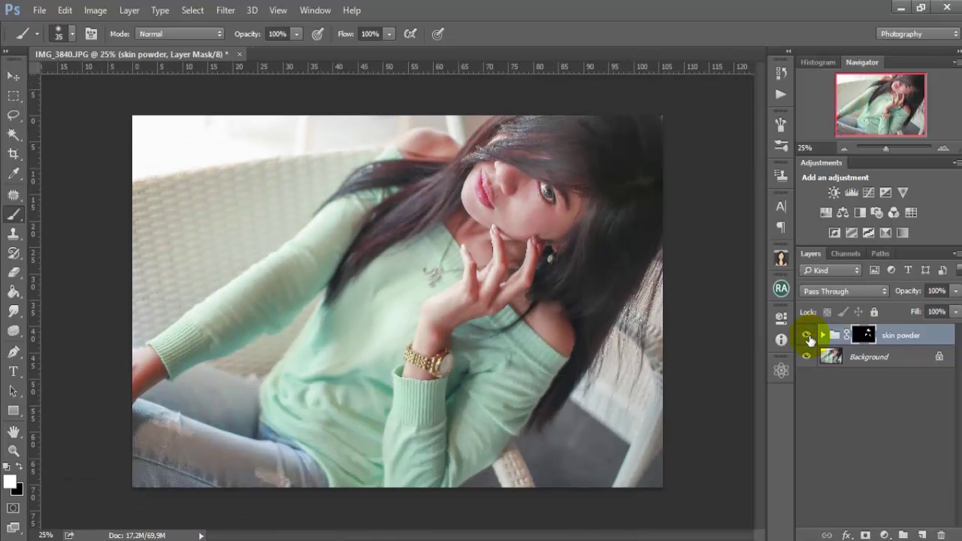
{"action": "left_click", "coordinate": [807, 336]}
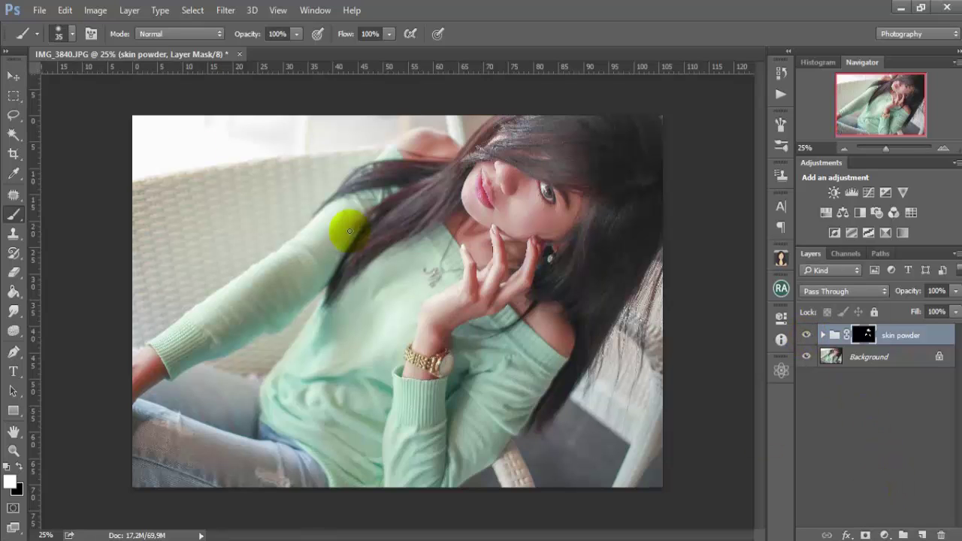
{"action": "left_click", "coordinate": [129, 9]}
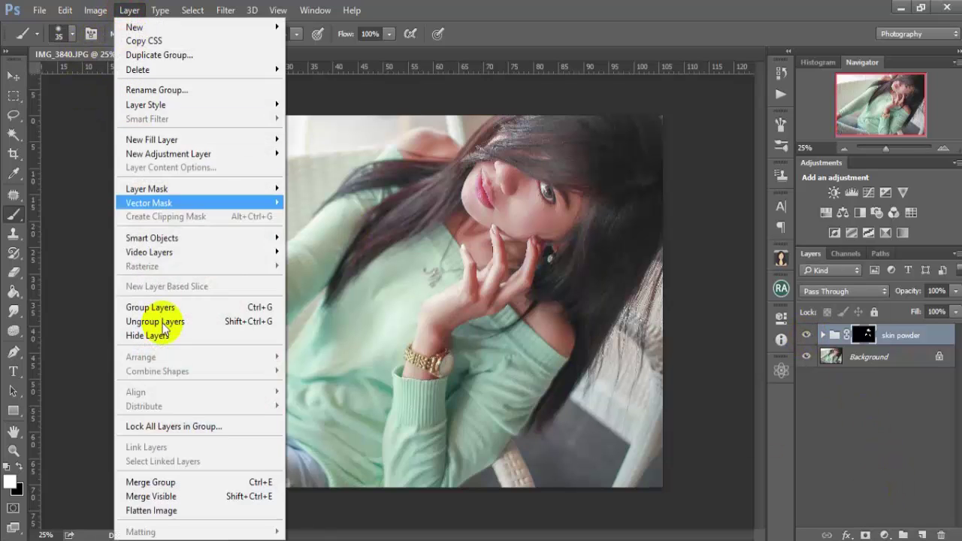
{"action": "left_click", "coordinate": [190, 511]}
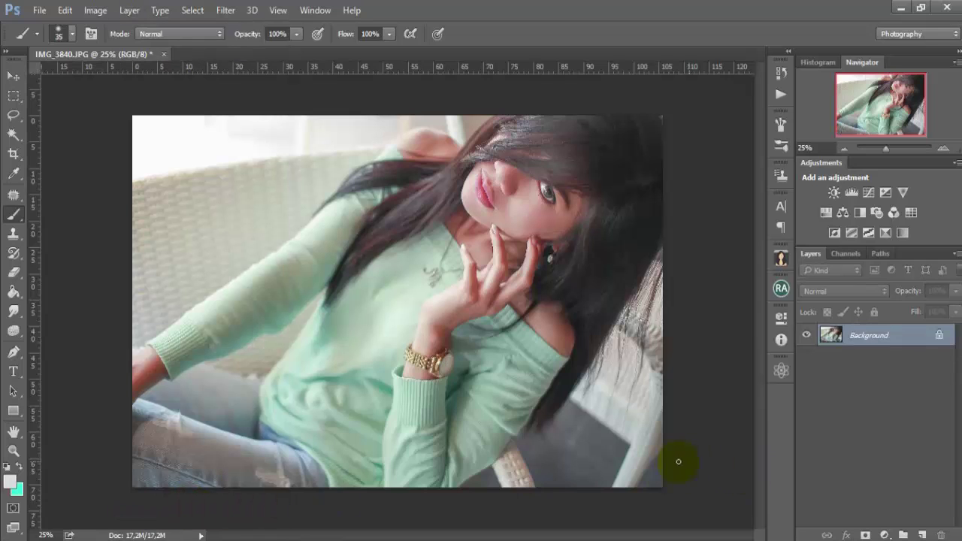
- Add a Selective Color layer setting the Reds' Black amount to +50
{"action": "left_click", "coordinate": [884, 534]}
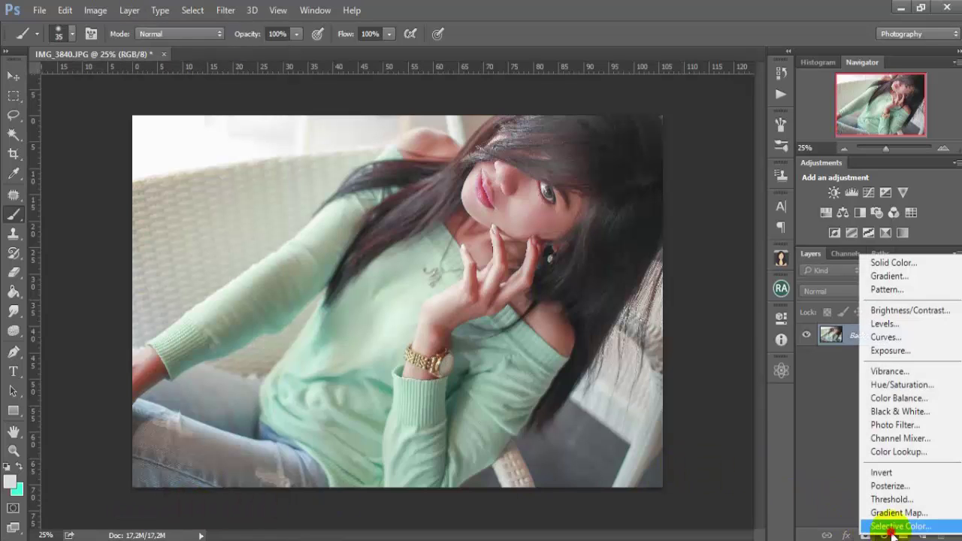
{"action": "left_click", "coordinate": [890, 523]}
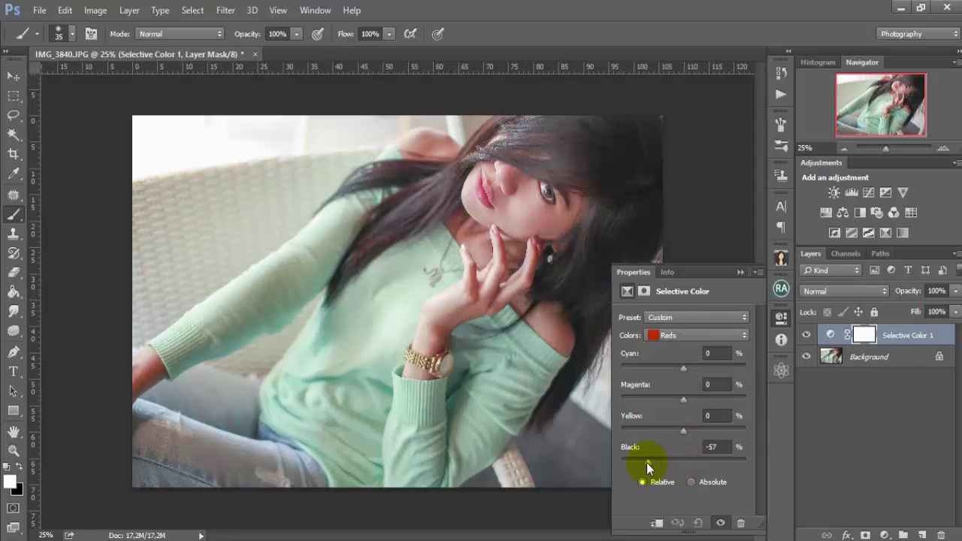
{"action": "left_click_drag", "start_coordinate": [646, 462], "coordinate": [714, 465]}
{"action": "left_click", "coordinate": [740, 272]}
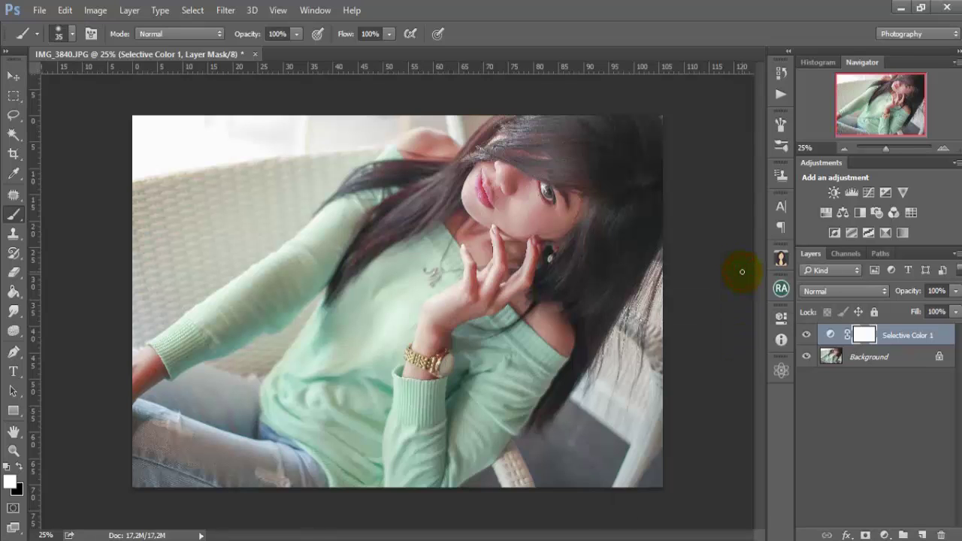
- Add a Color Lookup layer using FallColors.look, lowered to 36% opacity
{"action": "left_click", "coordinate": [887, 535]}
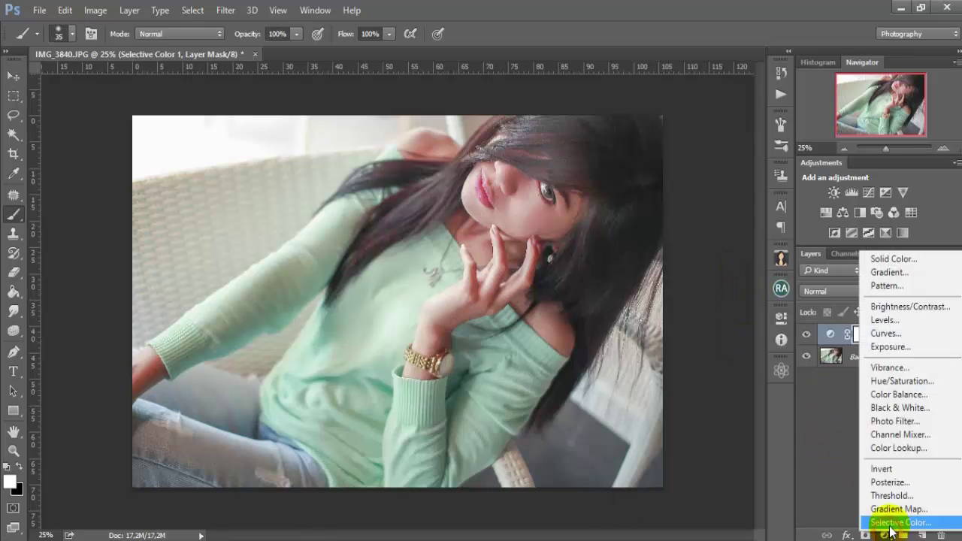
{"action": "left_click", "coordinate": [900, 448]}
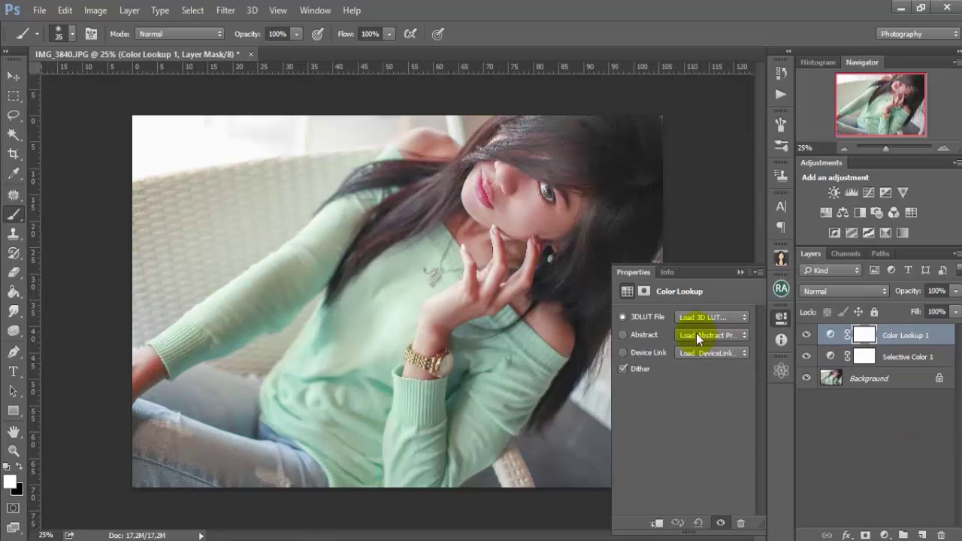
{"action": "left_click", "coordinate": [699, 316]}
{"action": "left_click", "coordinate": [692, 147]}
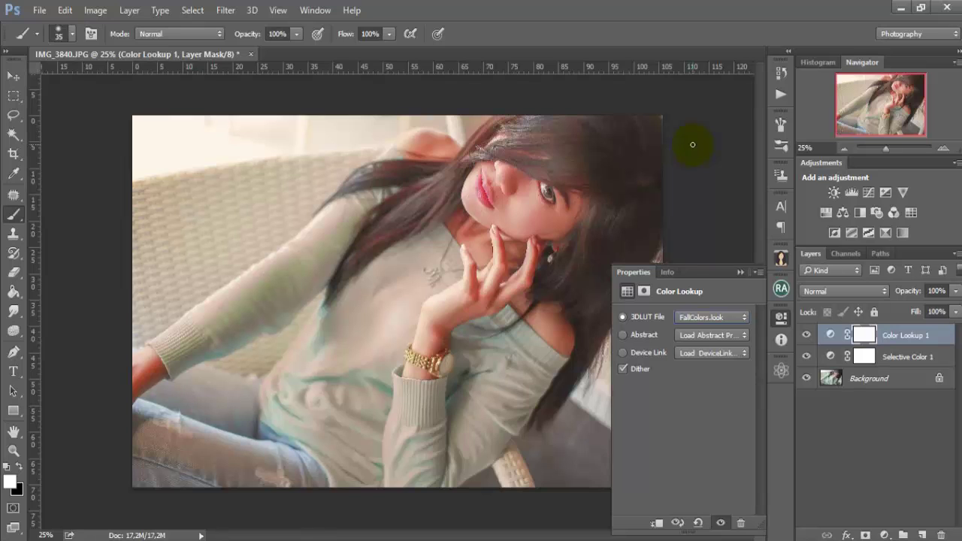
{"action": "left_click_drag", "start_coordinate": [906, 295], "coordinate": [879, 294]}
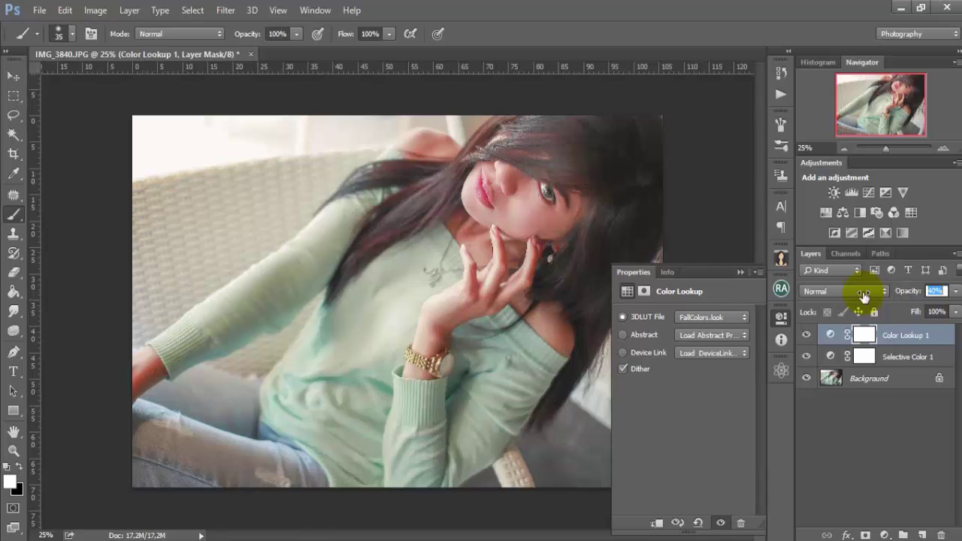
{"action": "left_click", "coordinate": [883, 535]}
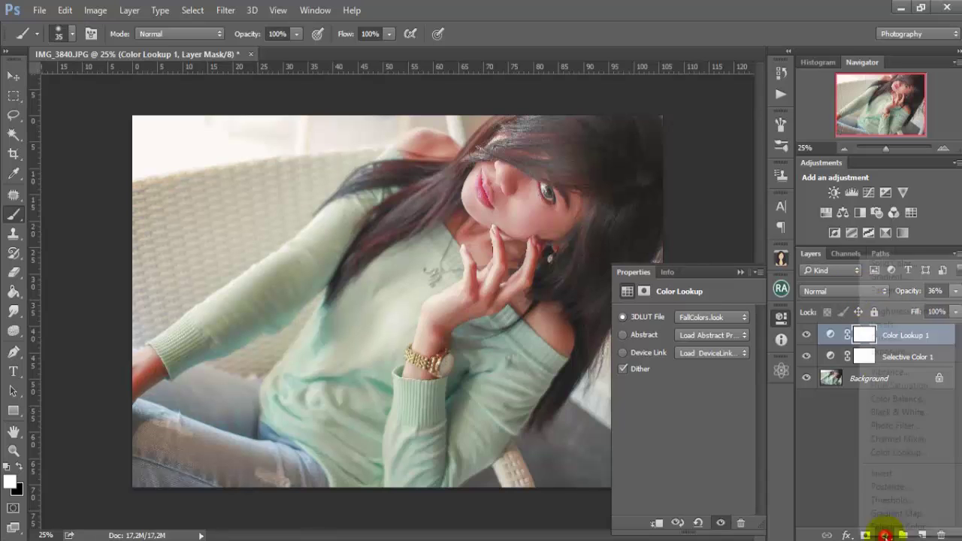
- Add a Curves layer with the RGB black point lifted to input 14
{"action": "left_click", "coordinate": [888, 342]}
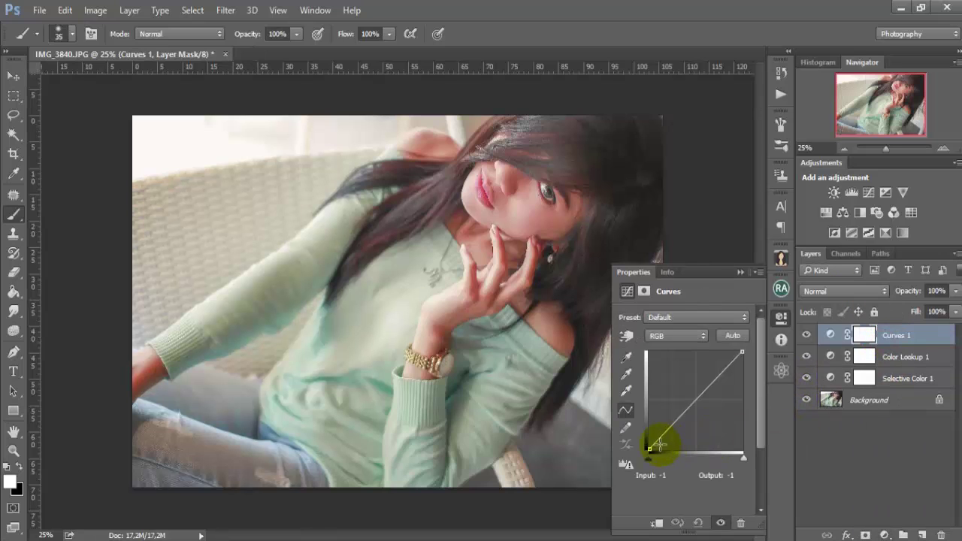
{"action": "mouse_move", "coordinate": [647, 449]}
{"action": "left_mouse_down"}
{"action": "mouse_move", "coordinate": [645, 440]}
{"action": "mouse_move", "coordinate": [652, 451]}
{"action": "left_mouse_up"}
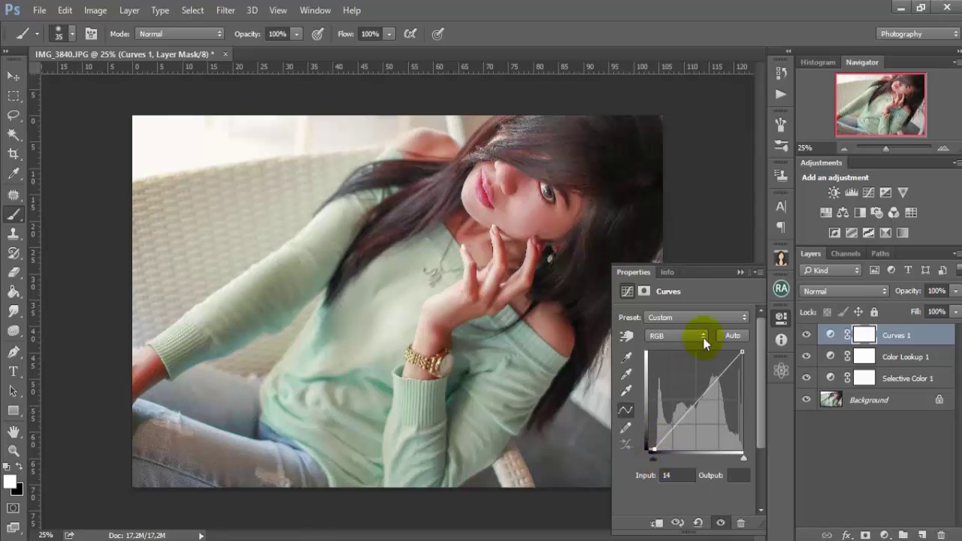
{"action": "left_click", "coordinate": [740, 272]}
- Zoom in on the face and toggle Curves 1 to compare the matte effect
{"action": "key", "text": "ctrl+plus"}
{"action": "key", "text": "ctrl+plus"}
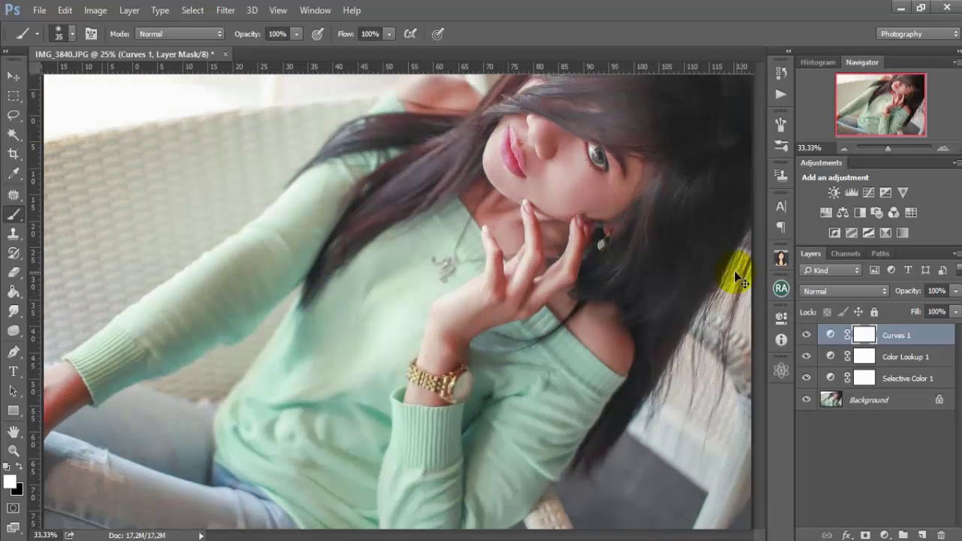
{"action": "key", "text": "ctrl+plus"}
{"action": "left_click_drag", "start_coordinate": [687, 161], "coordinate": [510, 420]}
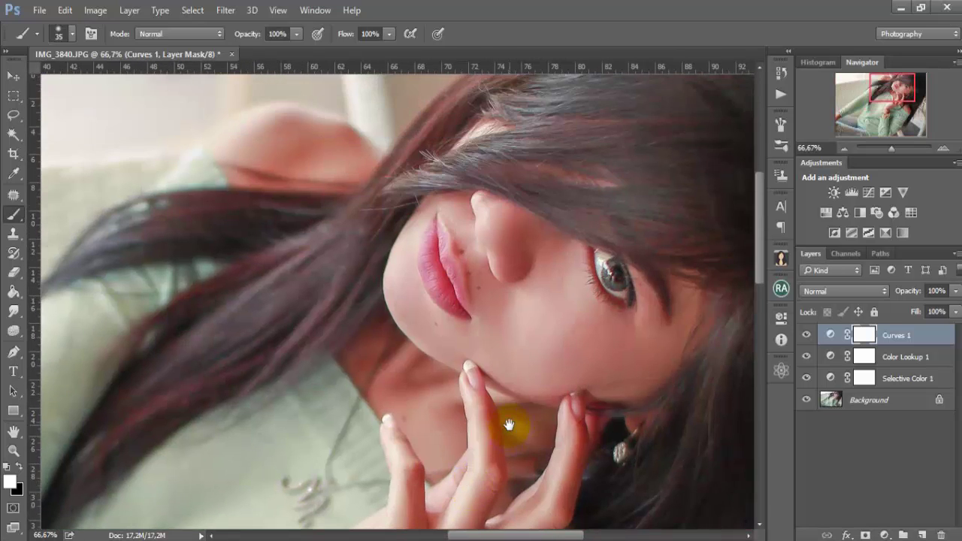
{"action": "left_click", "coordinate": [804, 336]}
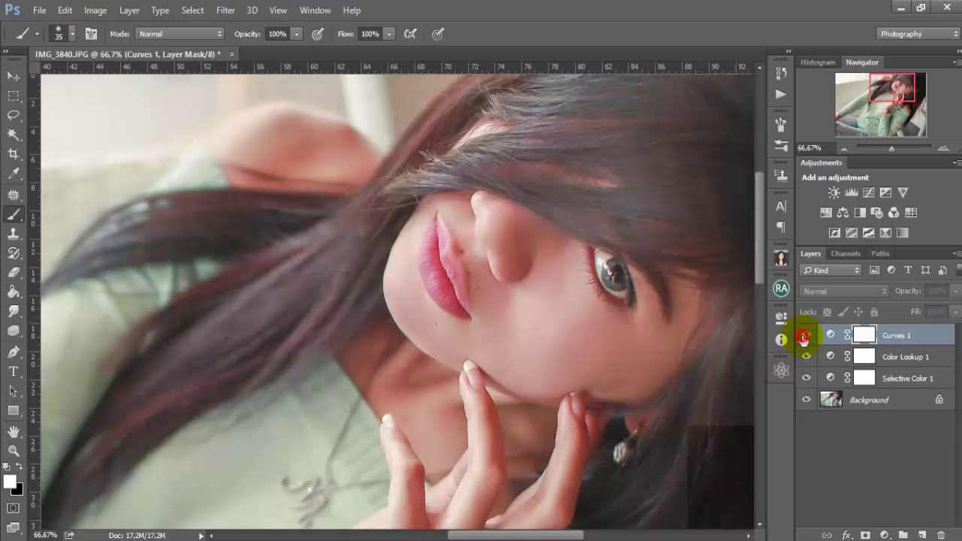
{"action": "key", "text": "ctrl+minus"}
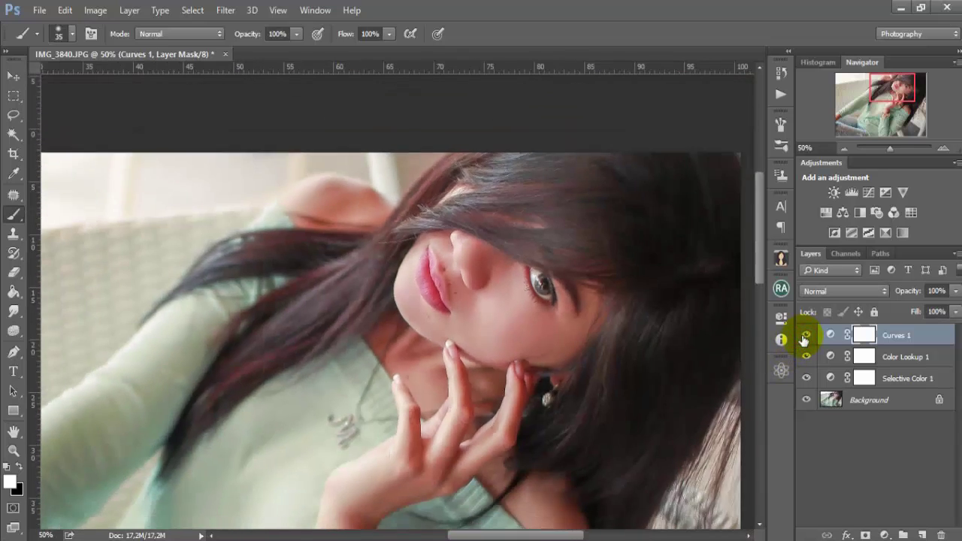
{"action": "key", "text": "ctrl+minus"}
{"action": "key", "text": "ctrl+minus"}
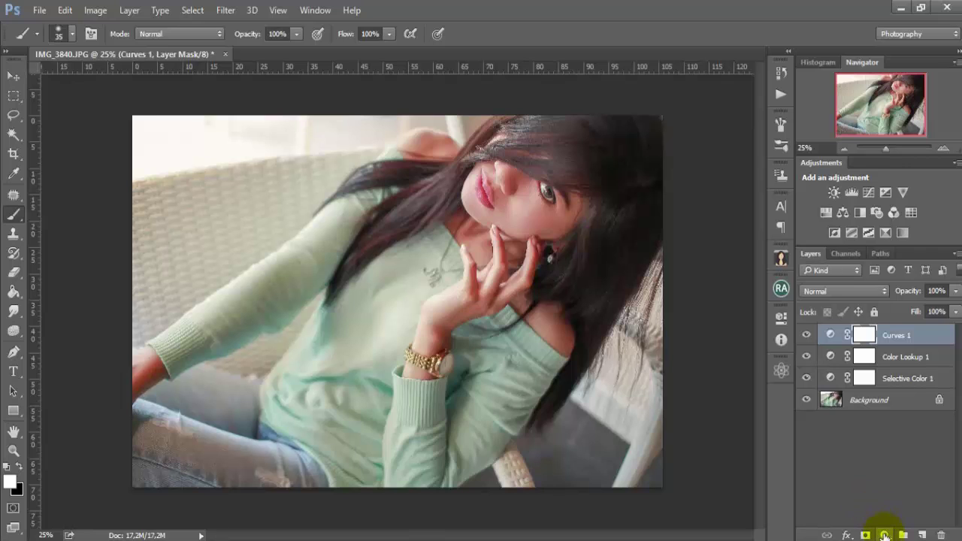
{"action": "left_click", "coordinate": [884, 535]}
- Add a Color Balance layer shifting midtones to Cyan -10, Magenta -2, Blue +10
{"action": "left_click", "coordinate": [901, 398]}
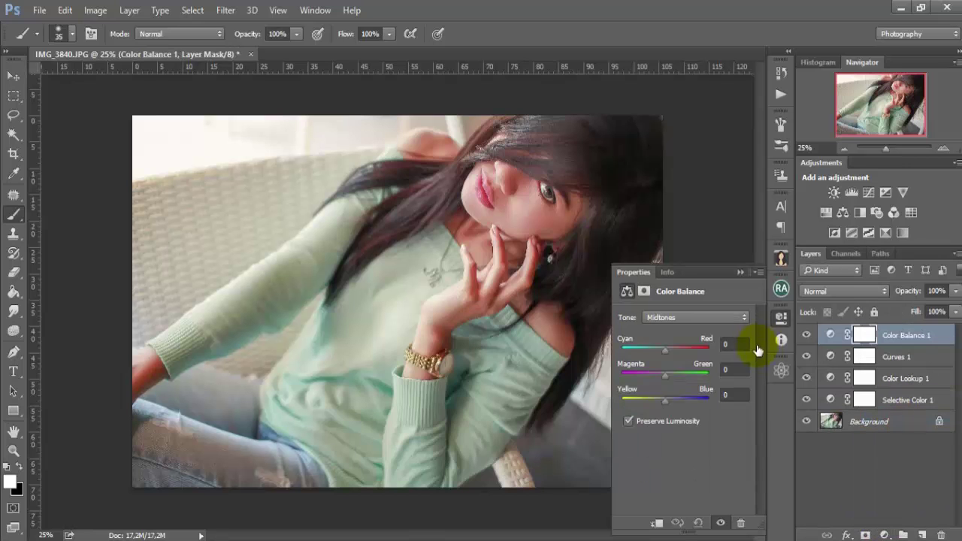
{"action": "left_click_drag", "start_coordinate": [661, 354], "coordinate": [659, 351]}
{"action": "left_click_drag", "start_coordinate": [665, 378], "coordinate": [664, 378]}
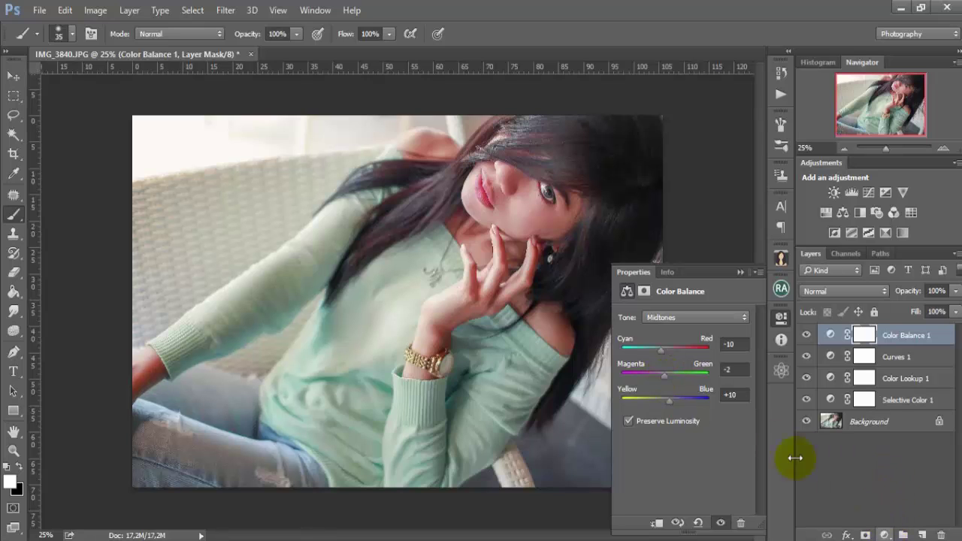
{"action": "left_click", "coordinate": [885, 534]}
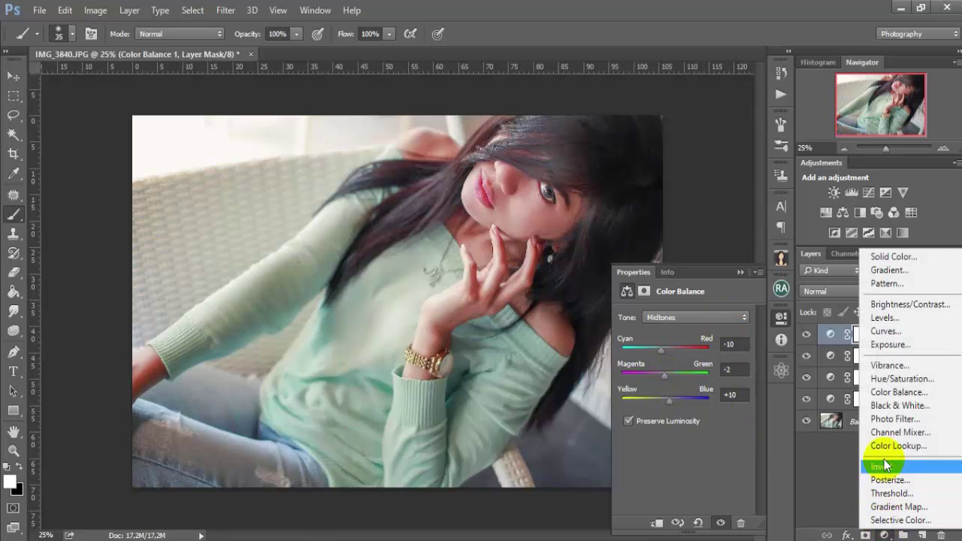
- Add a second Color Balance with Highlights Blue +6 and Shadows Blue +5
{"action": "left_click", "coordinate": [896, 392]}
{"action": "left_click", "coordinate": [690, 318]}
{"action": "left_click", "coordinate": [684, 349]}
{"action": "left_click_drag", "start_coordinate": [664, 400], "coordinate": [666, 392]}
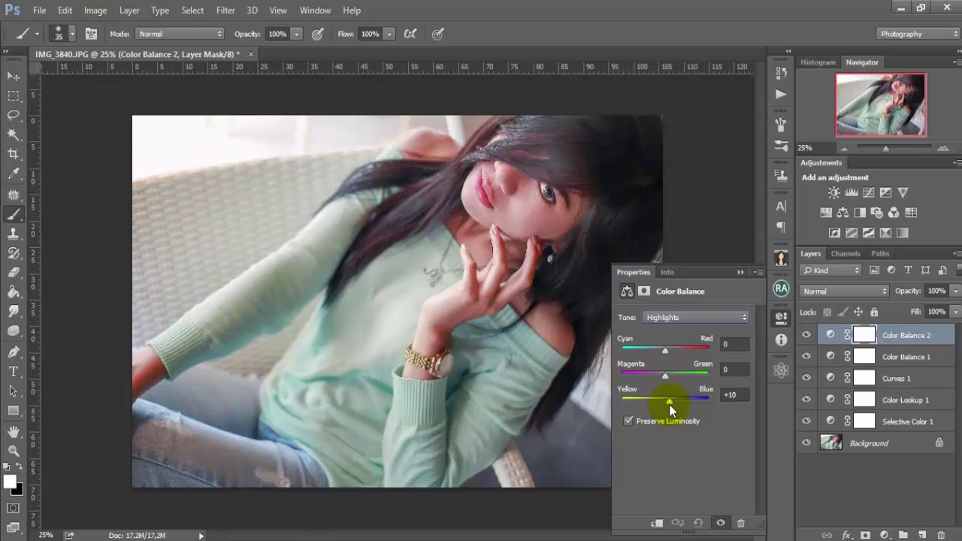
{"action": "left_click_drag", "start_coordinate": [664, 350], "coordinate": [662, 351]}
{"action": "left_click", "coordinate": [715, 314]}
{"action": "left_click_drag", "start_coordinate": [663, 402], "coordinate": [667, 402]}
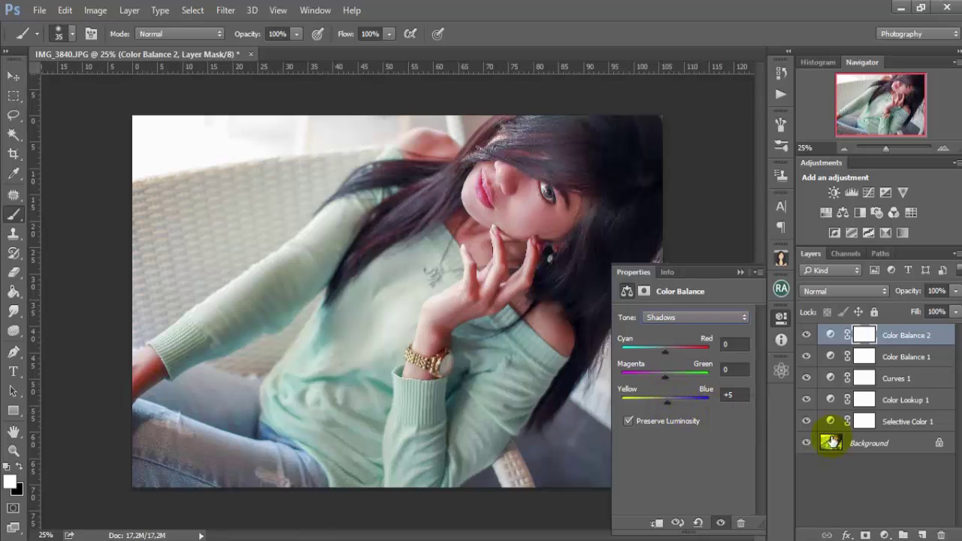
{"action": "left_click", "coordinate": [886, 534]}
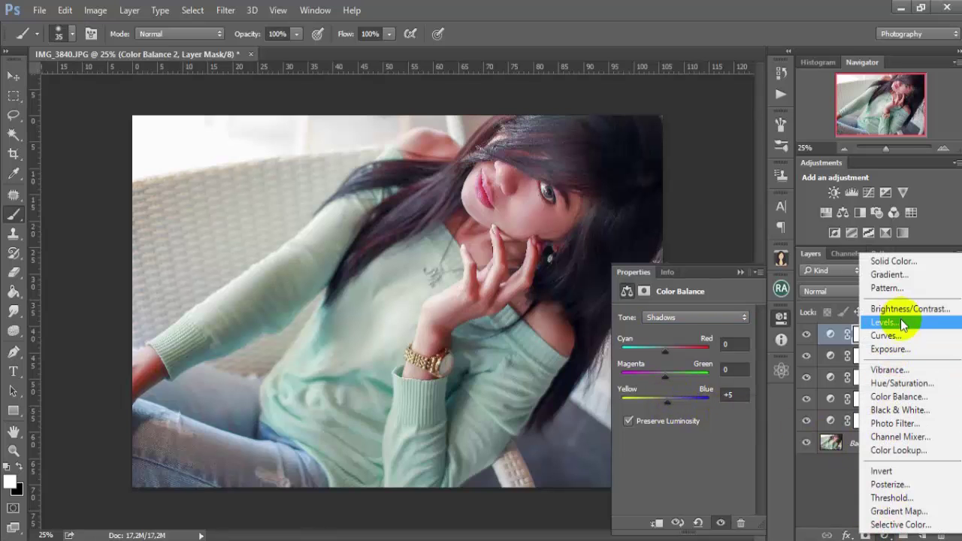
- Add a Curves 2 layer with the curve pulled steeply up to brighten strongly
{"action": "left_click", "coordinate": [899, 336]}
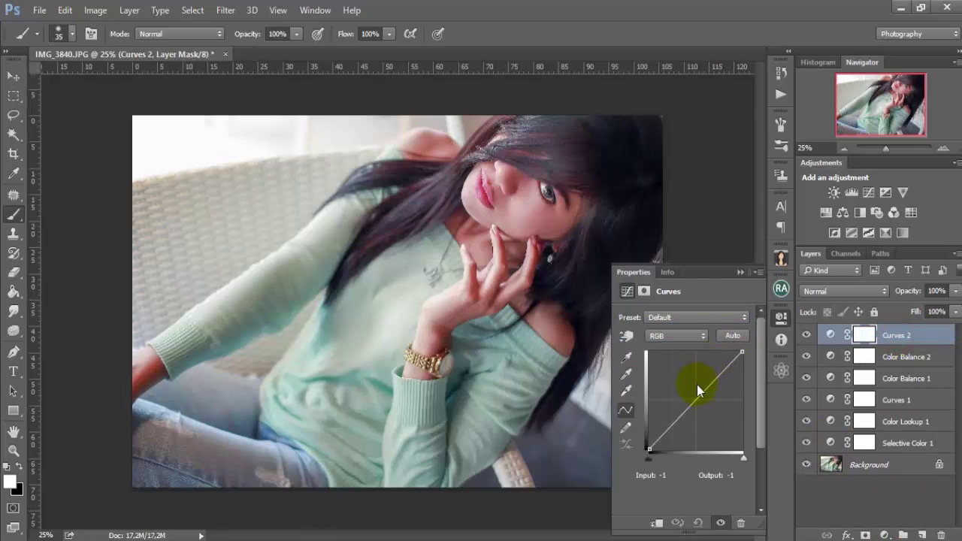
{"action": "left_click_drag", "start_coordinate": [697, 385], "coordinate": [688, 390]}
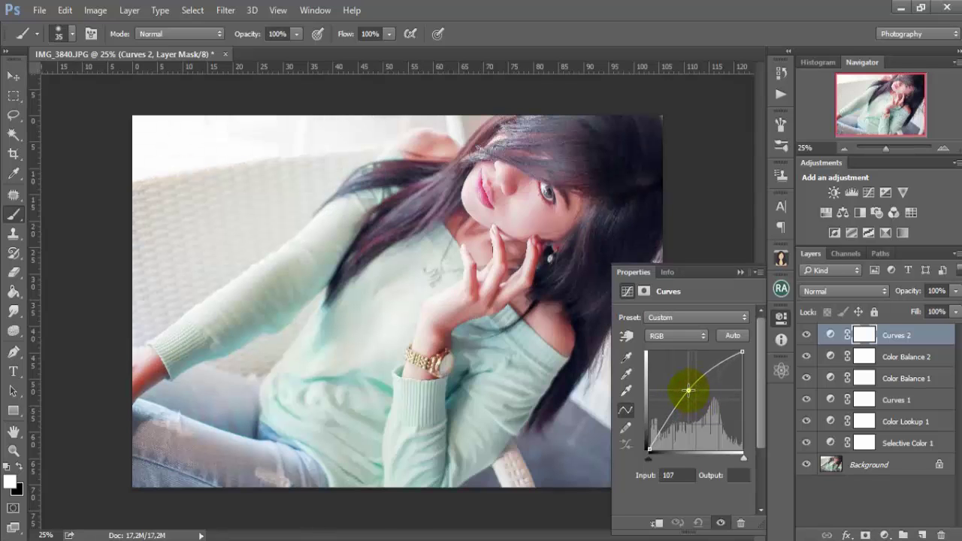
{"action": "left_click_drag", "start_coordinate": [688, 389], "coordinate": [679, 378]}
{"action": "left_click_drag", "start_coordinate": [681, 378], "coordinate": [679, 350]}
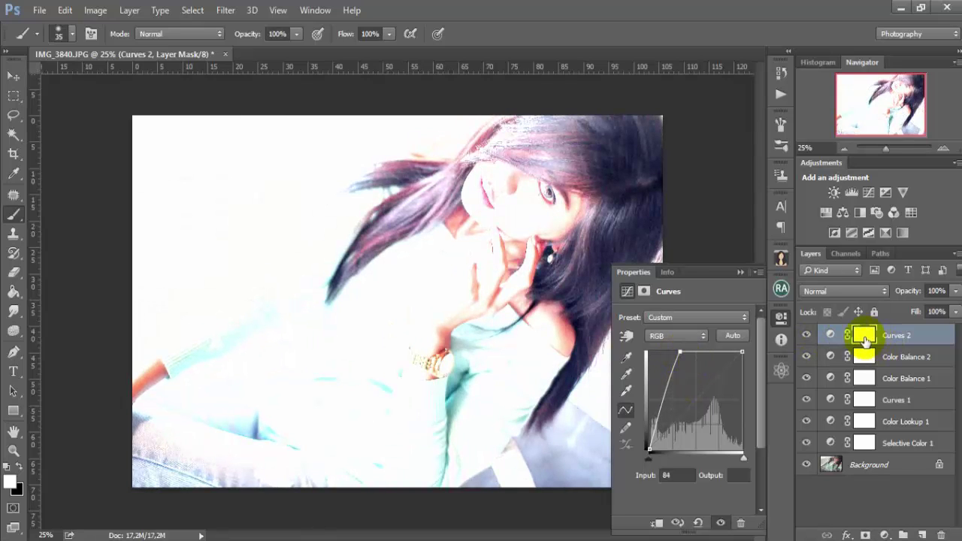
- Invert the Curves 2 mask to black so the brightening is hidden
{"action": "right_click", "coordinate": [863, 340]}
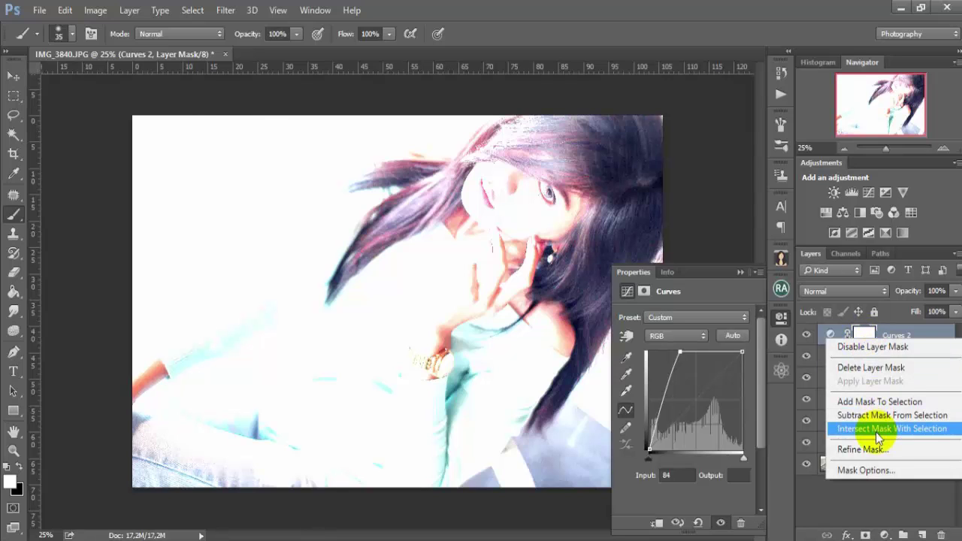
{"action": "left_click", "coordinate": [871, 339]}
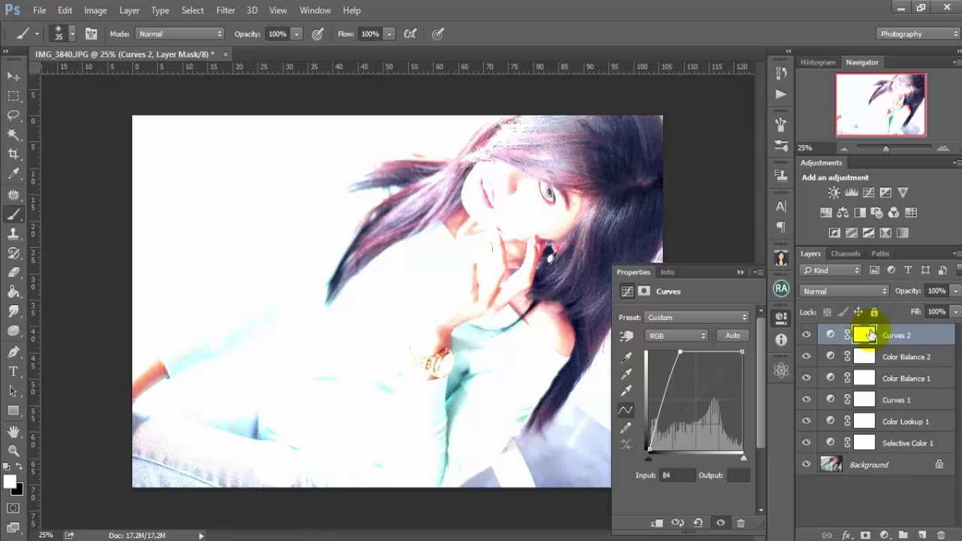
{"action": "key", "text": "alt+i"}
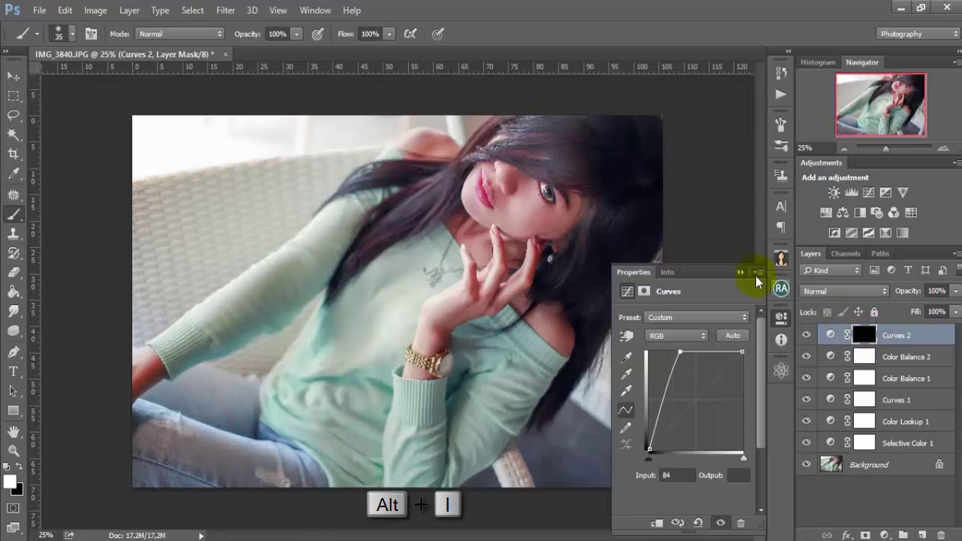
{"action": "left_click", "coordinate": [739, 272]}
- Paint the Curves 2 brightening onto the eye's iris and lower the layer to 69% opacity
{"action": "key", "text": "ctrl+plus"}
{"action": "key", "text": "ctrl+plus"}
{"action": "key", "text": "ctrl+plus"}
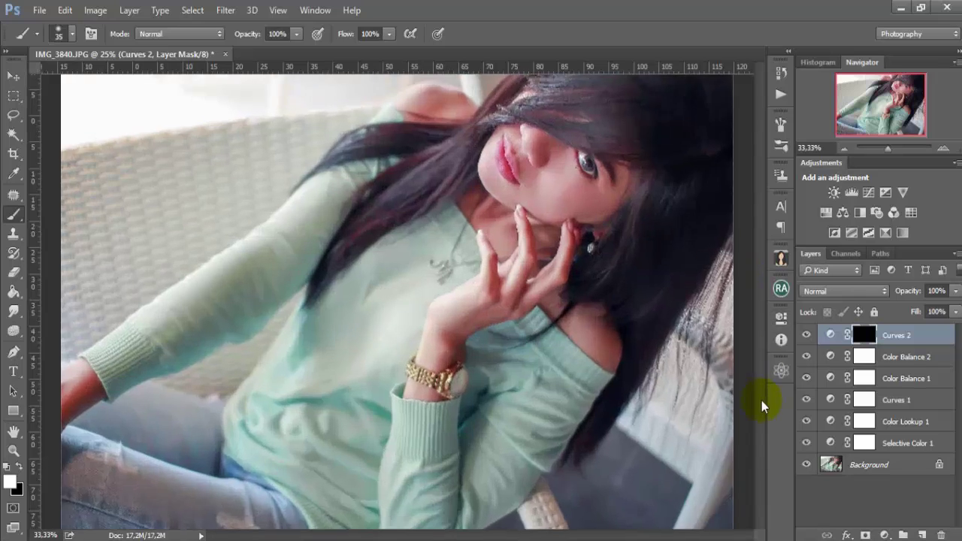
{"action": "key", "text": "ctrl+plus"}
{"action": "key", "text": "ctrl+plus"}
{"action": "mouse_move", "coordinate": [569, 339]}
{"action": "left_mouse_down"}
{"action": "mouse_move", "coordinate": [566, 279]}
{"action": "mouse_move", "coordinate": [505, 323]}
{"action": "mouse_move", "coordinate": [225, 311]}
{"action": "left_mouse_up"}
{"action": "left_click_drag", "start_coordinate": [408, 301], "coordinate": [251, 346]}
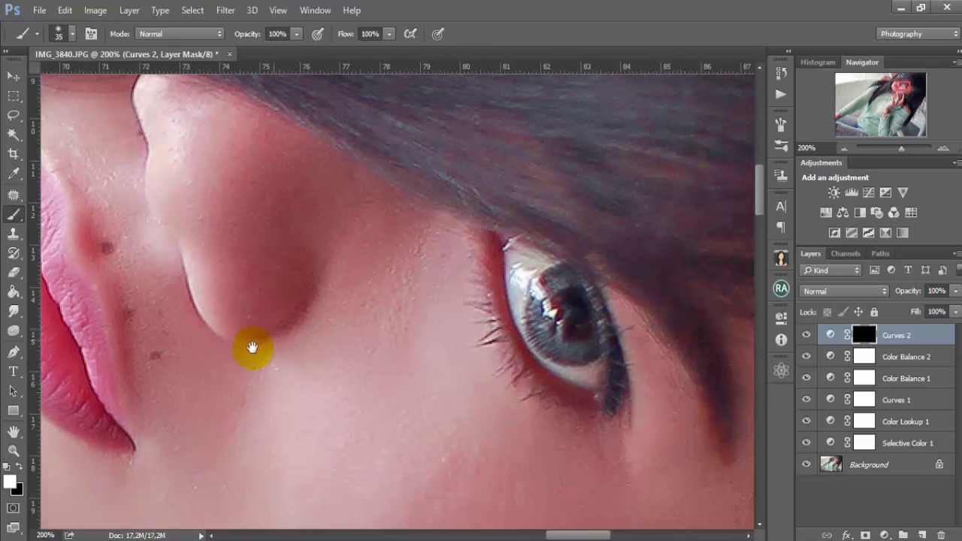
{"action": "key", "text": "bracketleft"}
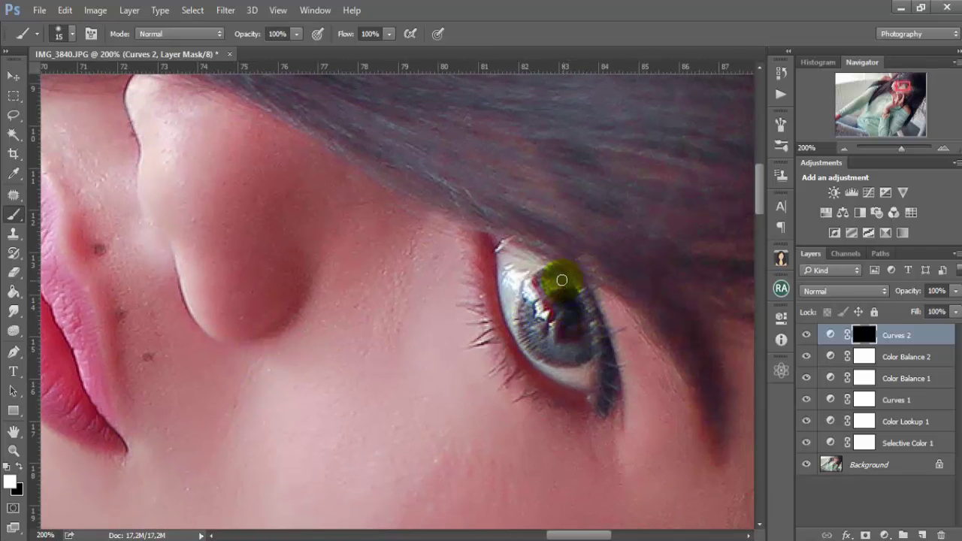
{"action": "mouse_move", "coordinate": [556, 279]}
{"action": "left_mouse_down"}
{"action": "mouse_move", "coordinate": [528, 268]}
{"action": "mouse_move", "coordinate": [536, 328]}
{"action": "mouse_move", "coordinate": [569, 354]}
{"action": "left_mouse_up"}
{"action": "left_click_drag", "start_coordinate": [912, 294], "coordinate": [892, 298]}
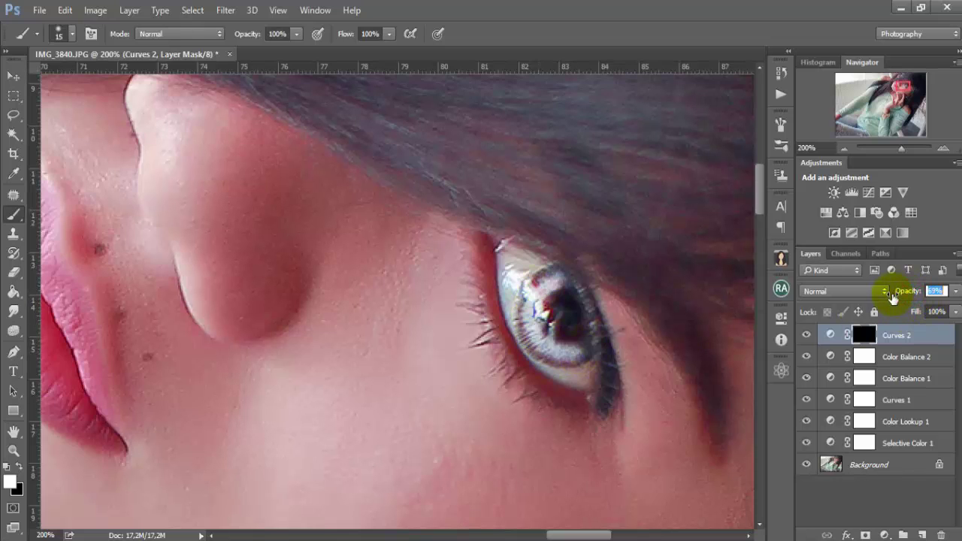
- Set Curves 2 to Overlay blend mode and zoom out to the whole photo
{"action": "left_click", "coordinate": [836, 293]}
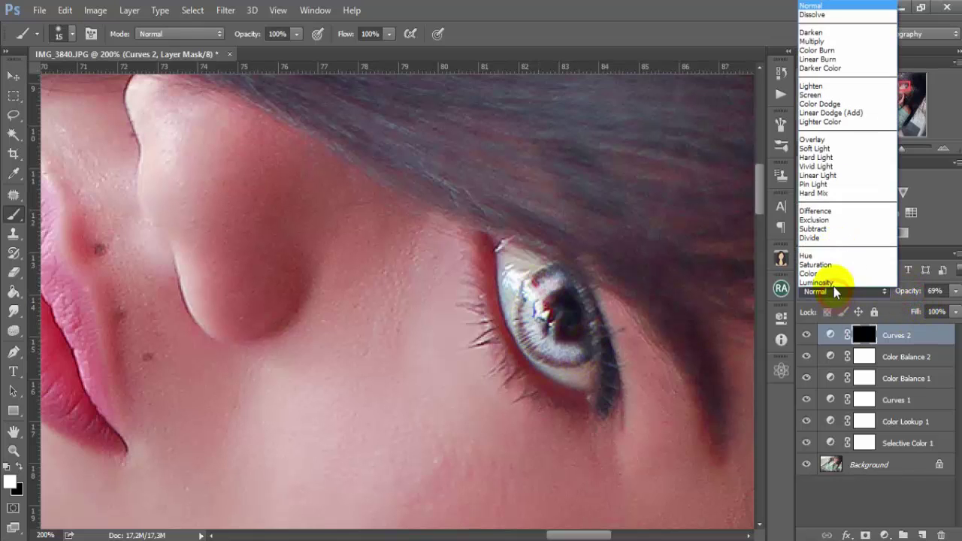
{"action": "left_click", "coordinate": [814, 139]}
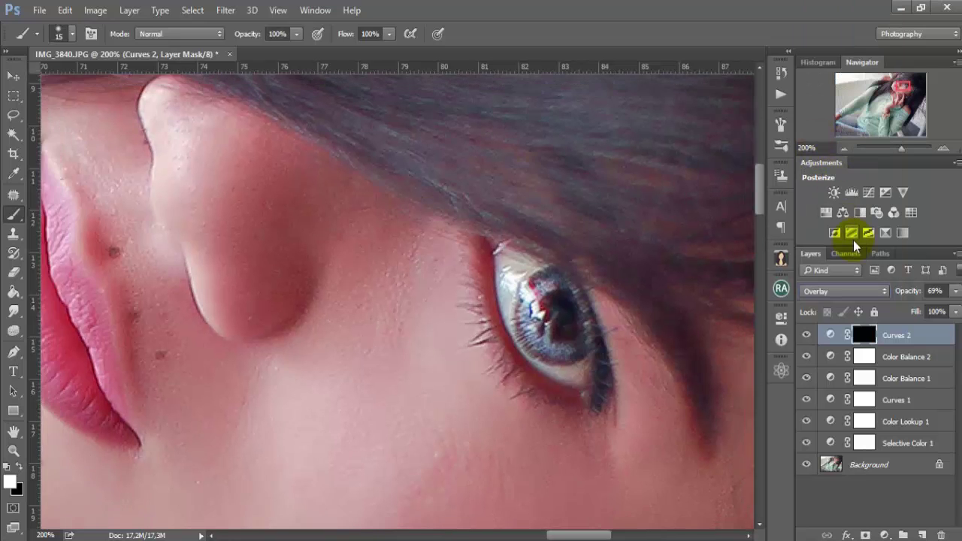
{"action": "key", "text": "ctrl+minus"}
{"action": "key", "text": "ctrl+minus"}
{"action": "key", "text": "ctrl+minus"}
{"action": "key", "text": "ctrl+minus"}
{"action": "key", "text": "ctrl+minus"}
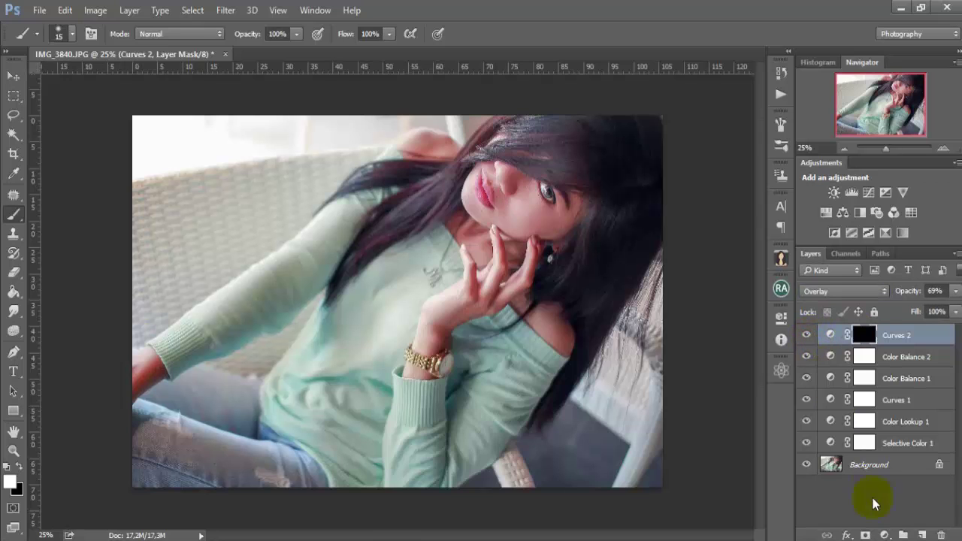
- Add a Gradient Fill layer using the yellow 'sokheh art 04' preset
{"action": "left_click", "coordinate": [883, 534]}
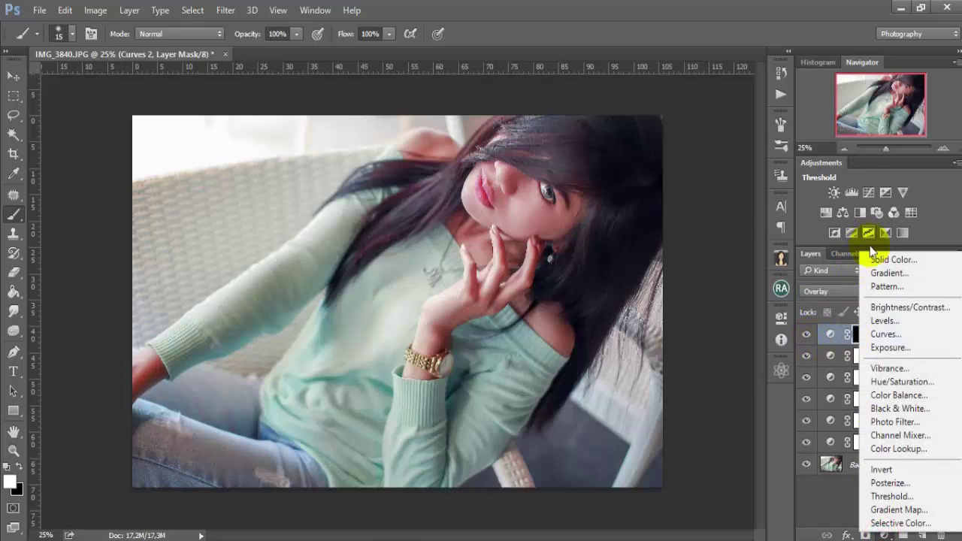
{"action": "left_click", "coordinate": [882, 271]}
{"action": "left_click", "coordinate": [762, 159]}
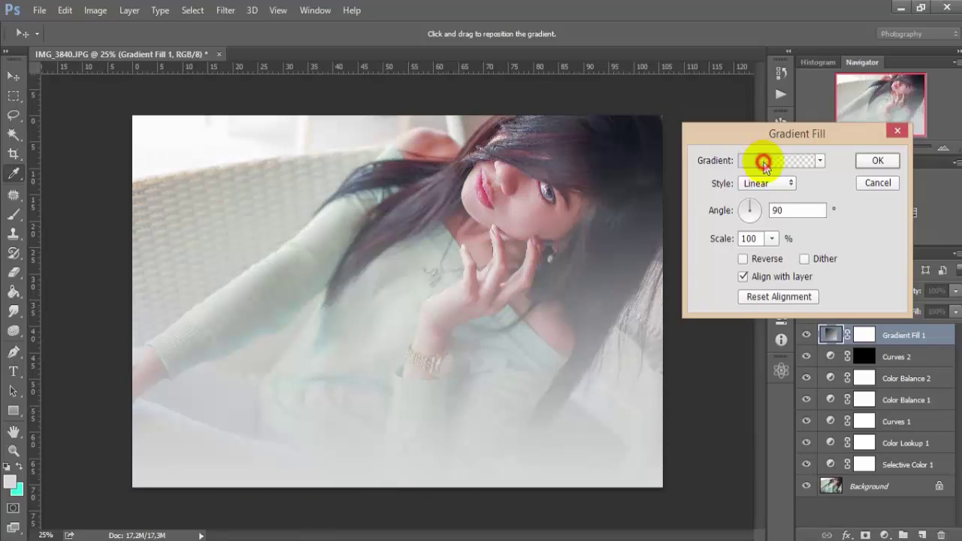
{"action": "scroll", "coordinate": [802, 177], "scroll_direction": "down", "scroll_amount": 2}
{"action": "scroll", "coordinate": [803, 178], "scroll_direction": "down", "scroll_amount": 2}
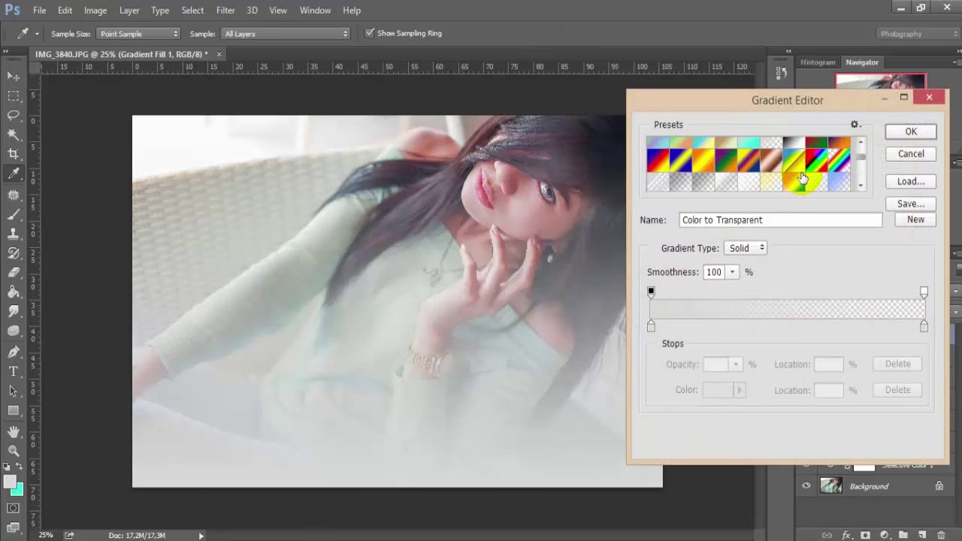
{"action": "scroll", "coordinate": [802, 178], "scroll_direction": "down", "scroll_amount": 2}
{"action": "left_click", "coordinate": [773, 164]}
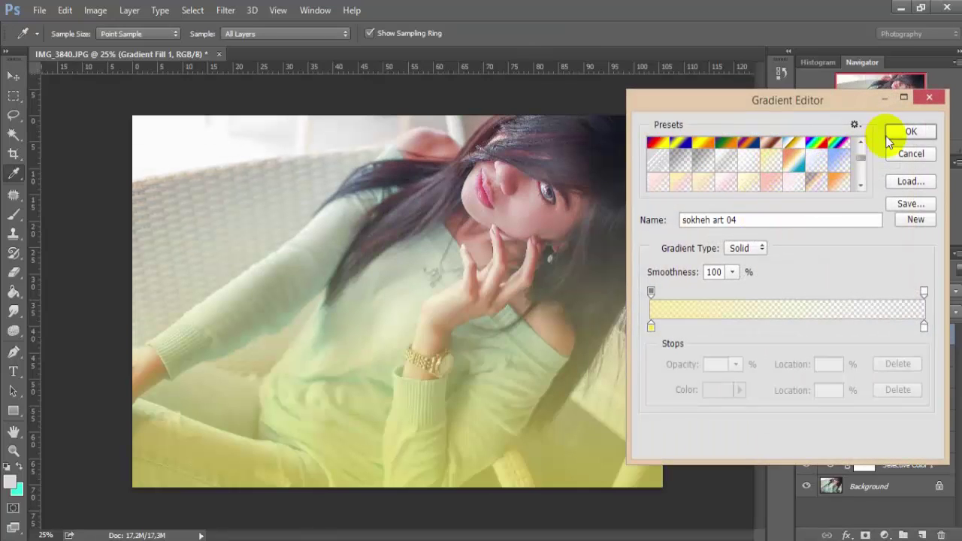
{"action": "left_click", "coordinate": [893, 134]}
- Make the gradient Radial, centred on the upper-left corner, and enlarge its scale
{"action": "left_click", "coordinate": [767, 183]}
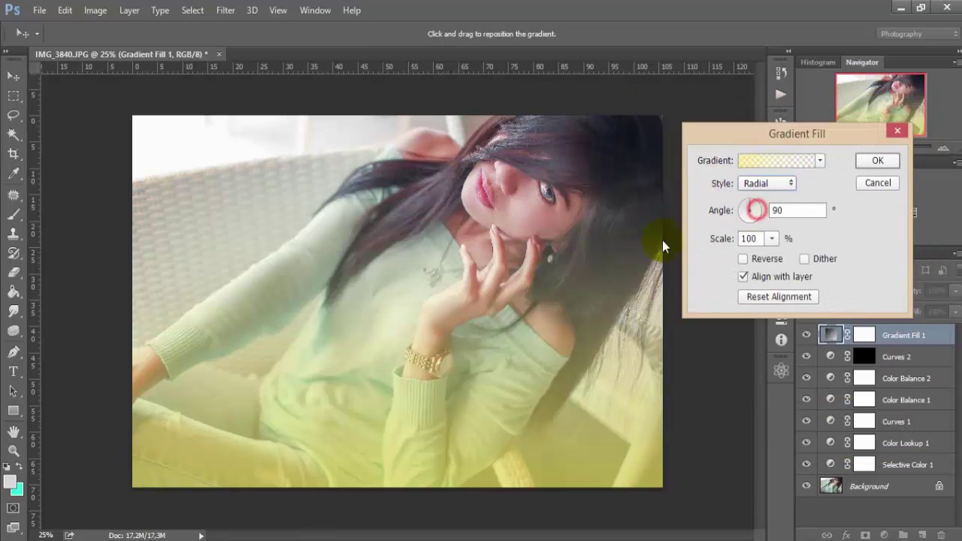
{"action": "left_click", "coordinate": [422, 315]}
{"action": "left_click_drag", "start_coordinate": [376, 184], "coordinate": [304, 134]}
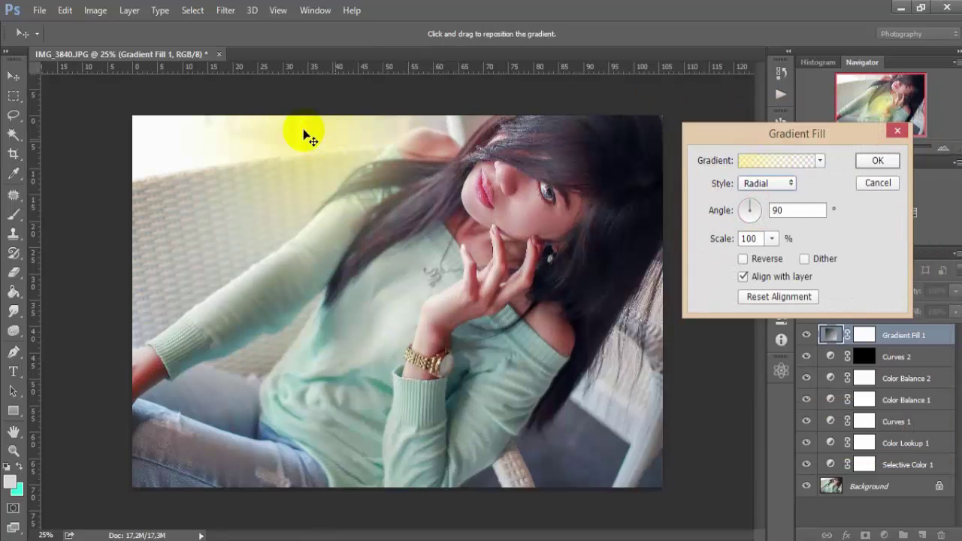
{"action": "left_click", "coordinate": [772, 238]}
{"action": "mouse_move", "coordinate": [770, 257]}
{"action": "left_mouse_down"}
{"action": "mouse_move", "coordinate": [789, 256]}
{"action": "mouse_move", "coordinate": [777, 261]}
{"action": "left_mouse_up"}
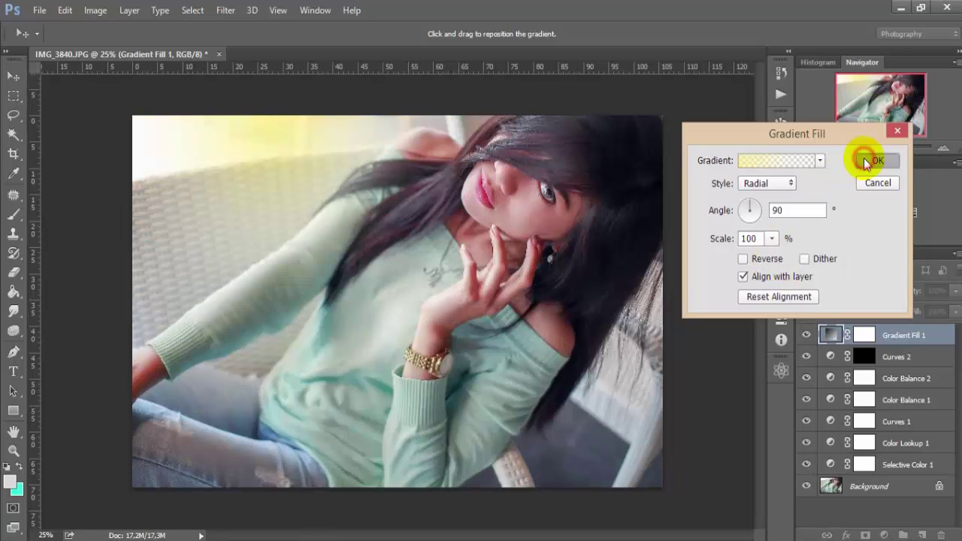
{"action": "left_click", "coordinate": [860, 160]}
- Readjust the gradient scale to 298% and blend the fill layer in Soft Light
{"action": "double_click", "coordinate": [830, 335]}
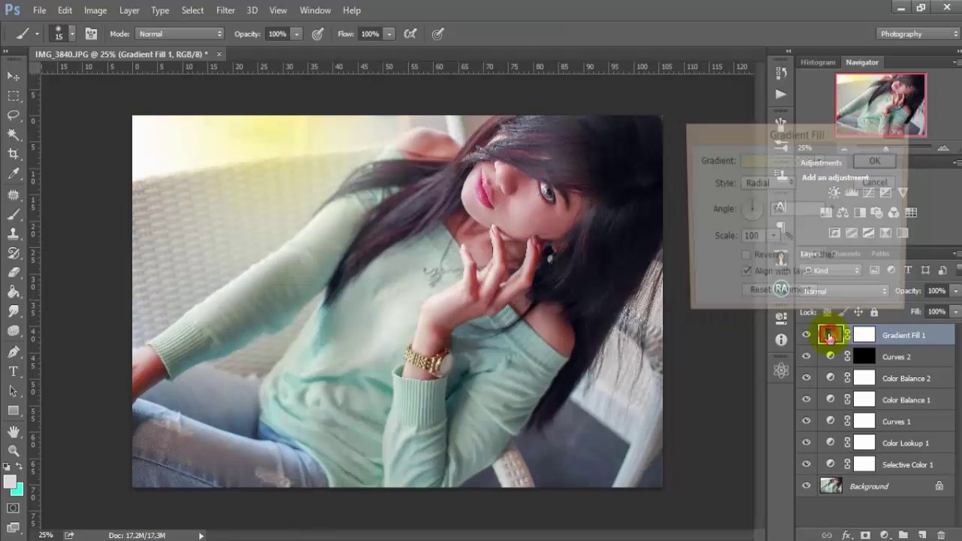
{"action": "left_click", "coordinate": [772, 238]}
{"action": "left_click_drag", "start_coordinate": [780, 257], "coordinate": [785, 261]}
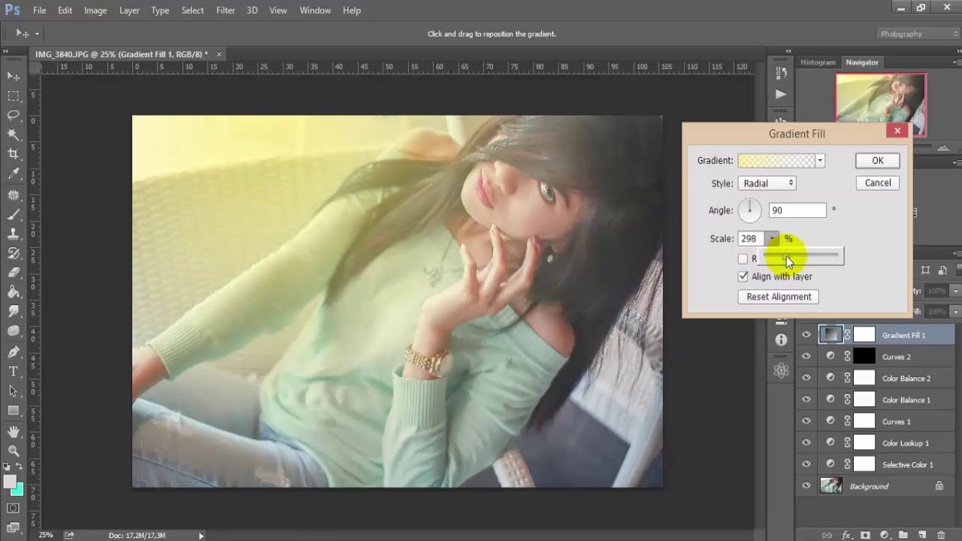
{"action": "left_click", "coordinate": [871, 162]}
{"action": "left_click", "coordinate": [854, 291]}
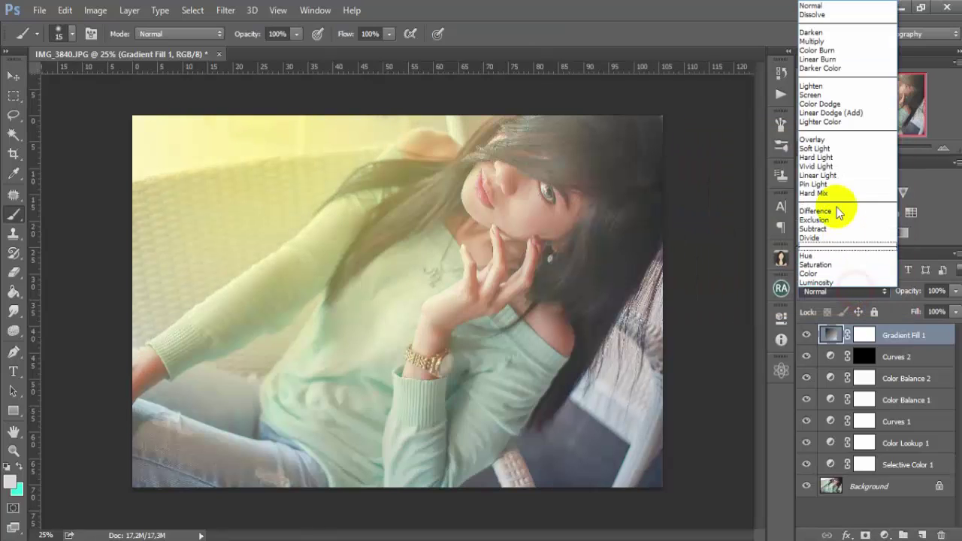
{"action": "left_click", "coordinate": [816, 148]}
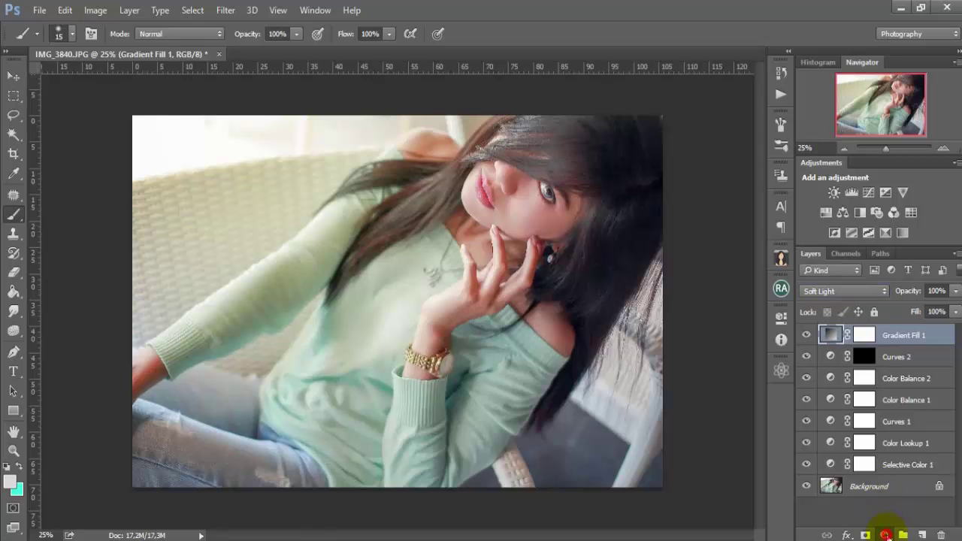
- Add a Brightness/Contrast layer set to Brightness 17 and Contrast -14
{"action": "left_click", "coordinate": [883, 534]}
{"action": "left_click", "coordinate": [906, 308]}
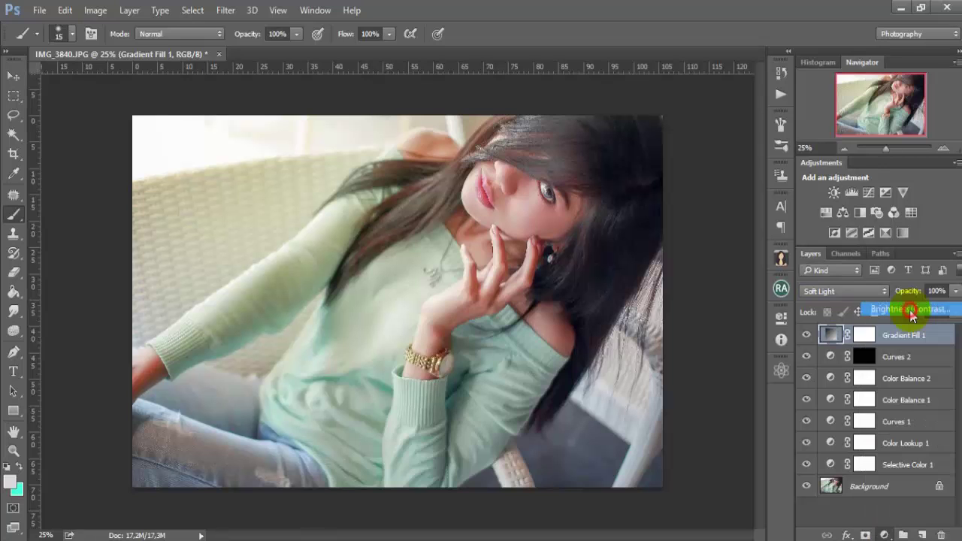
{"action": "mouse_move", "coordinate": [681, 356]}
{"action": "left_mouse_down"}
{"action": "mouse_move", "coordinate": [698, 359]}
{"action": "mouse_move", "coordinate": [643, 387]}
{"action": "mouse_move", "coordinate": [666, 389]}
{"action": "left_mouse_up"}
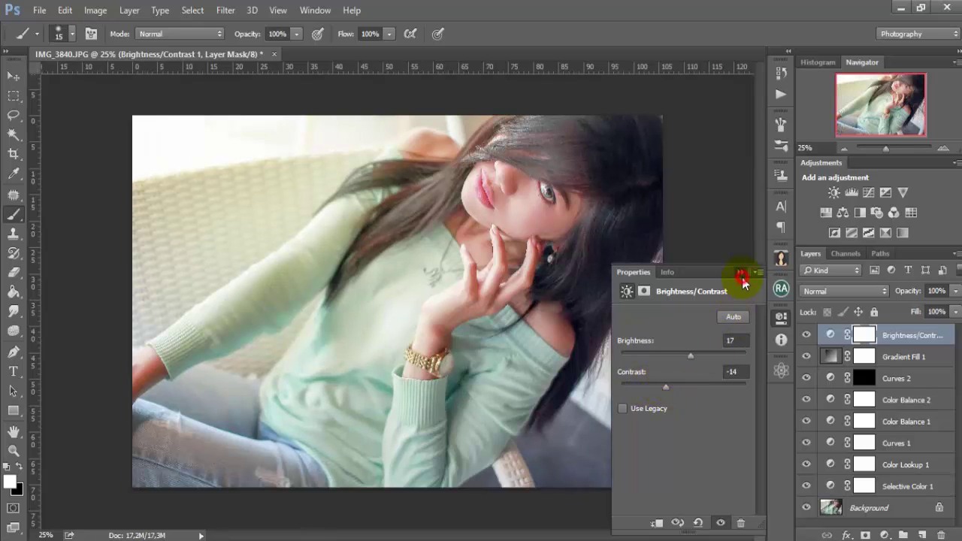
{"action": "left_click", "coordinate": [740, 273]}
{"action": "left_click", "coordinate": [885, 535]}
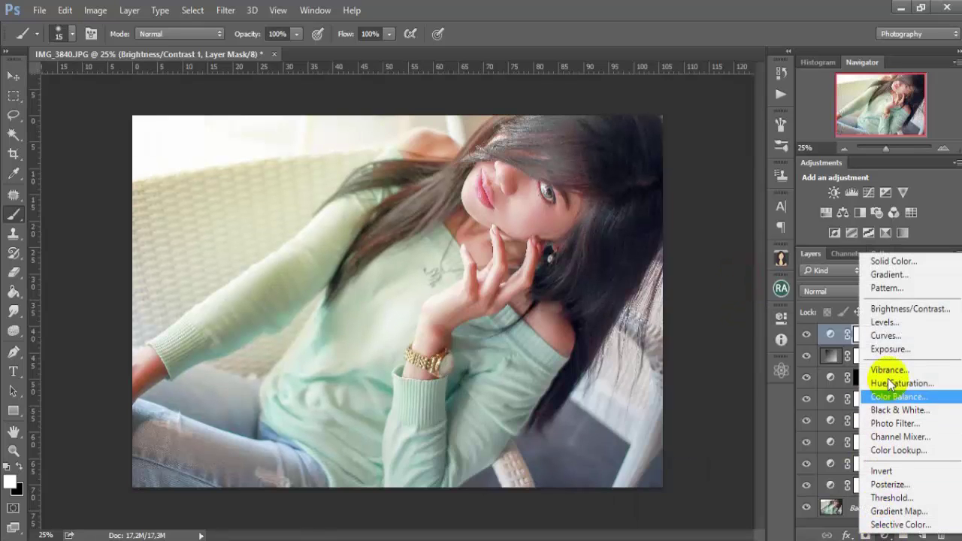
- Add a Curves 3 layer lifting shadows and raising midtones, then toggle it to compare
{"action": "left_click", "coordinate": [890, 335]}
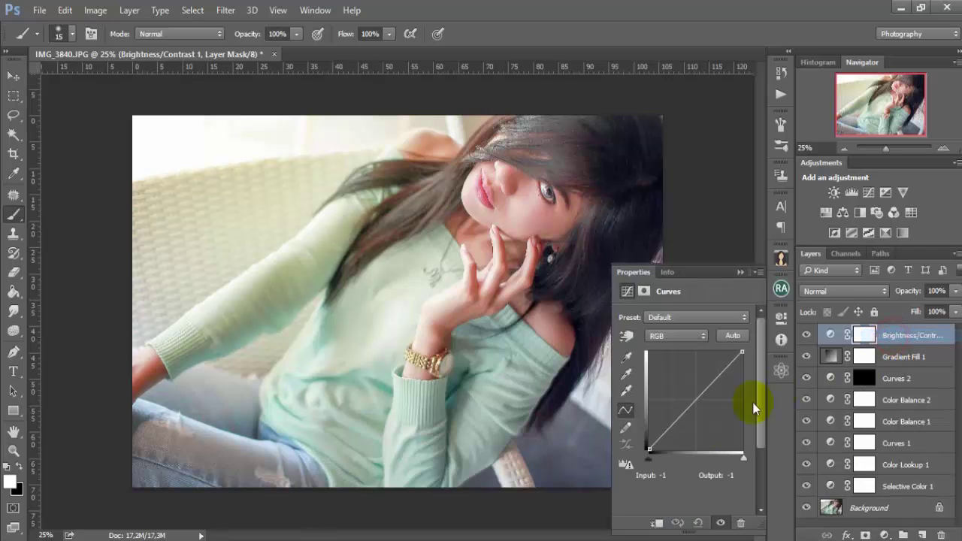
{"action": "left_click", "coordinate": [671, 429]}
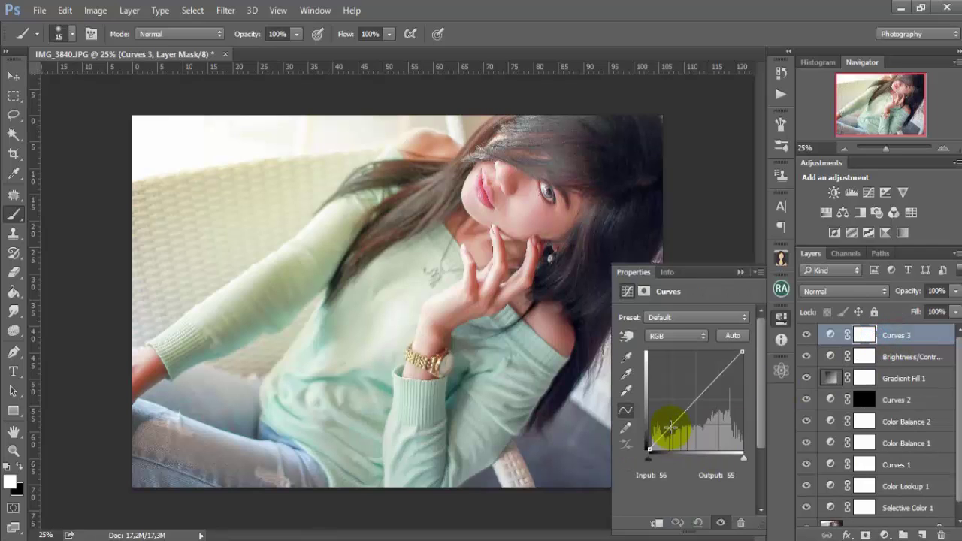
{"action": "left_click_drag", "start_coordinate": [650, 449], "coordinate": [646, 440]}
{"action": "left_click", "coordinate": [695, 409]}
{"action": "left_click_drag", "start_coordinate": [696, 405], "coordinate": [695, 396]}
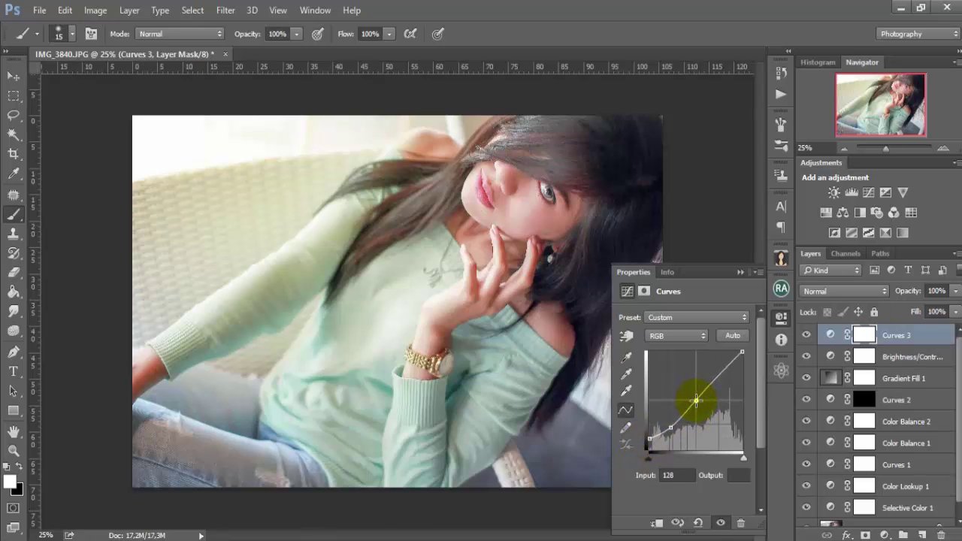
{"action": "left_click_drag", "start_coordinate": [670, 429], "coordinate": [673, 428]}
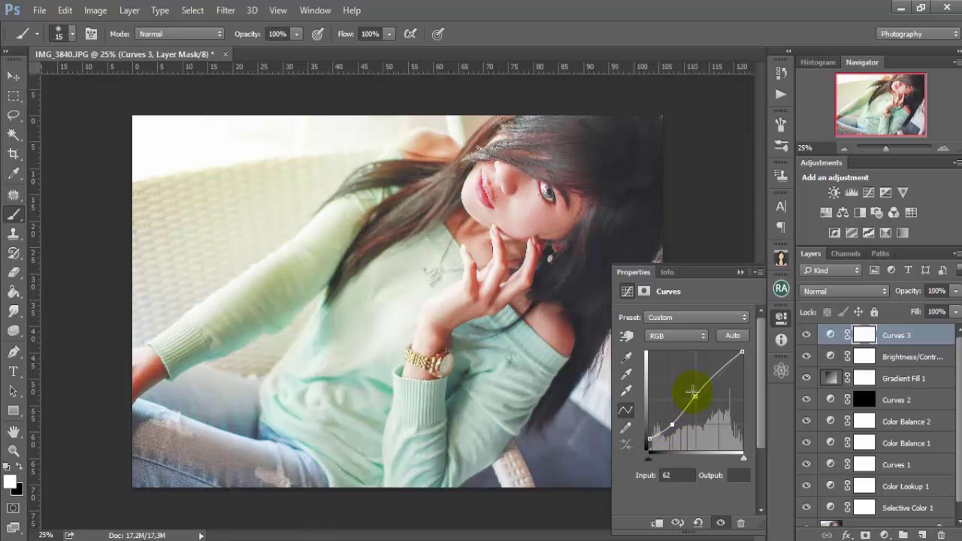
{"action": "left_click", "coordinate": [740, 272]}
{"action": "left_click", "coordinate": [806, 335]}
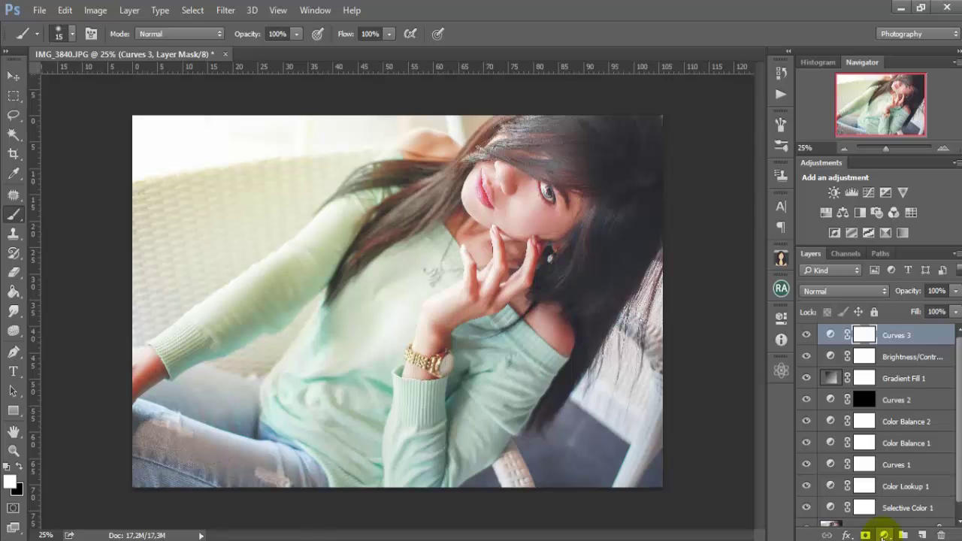
{"action": "left_click", "coordinate": [883, 535]}
- Add a Vibrance layer at +52 vibrance with adjusted saturation, and invert its mask
{"action": "left_click", "coordinate": [890, 378]}
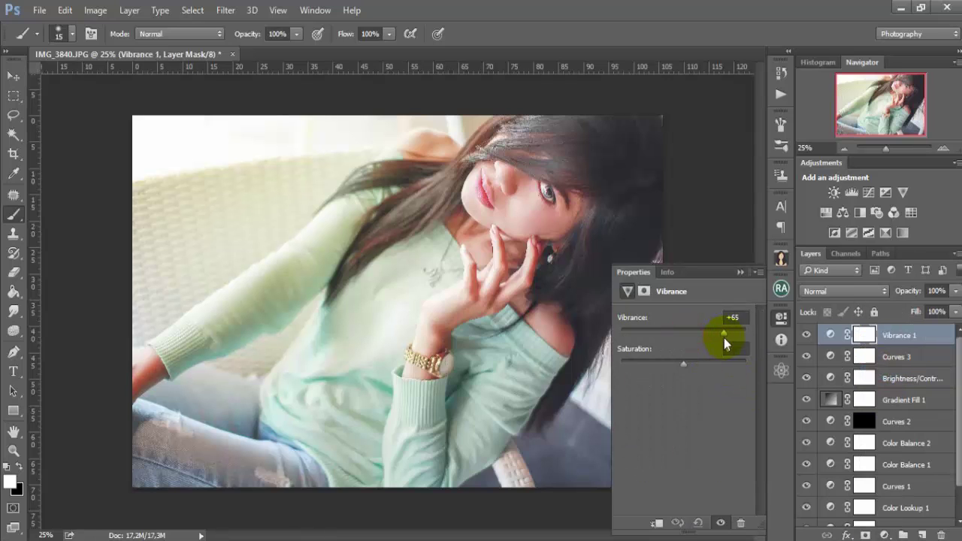
{"action": "left_click_drag", "start_coordinate": [724, 339], "coordinate": [716, 339]}
{"action": "mouse_move", "coordinate": [681, 366]}
{"action": "left_mouse_down"}
{"action": "mouse_move", "coordinate": [692, 365]}
{"action": "mouse_move", "coordinate": [683, 368]}
{"action": "left_mouse_up"}
{"action": "key", "text": "alt+i"}
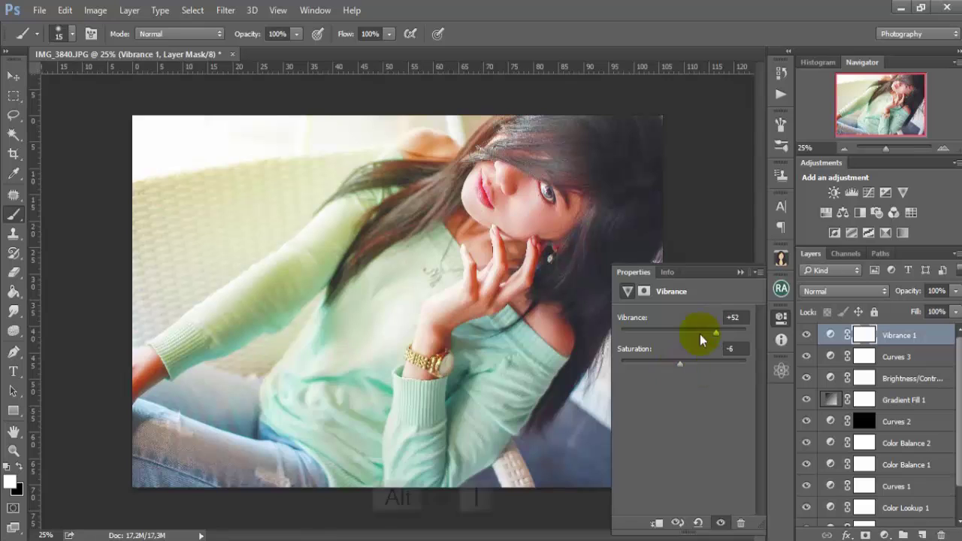
{"action": "left_click", "coordinate": [739, 272]}
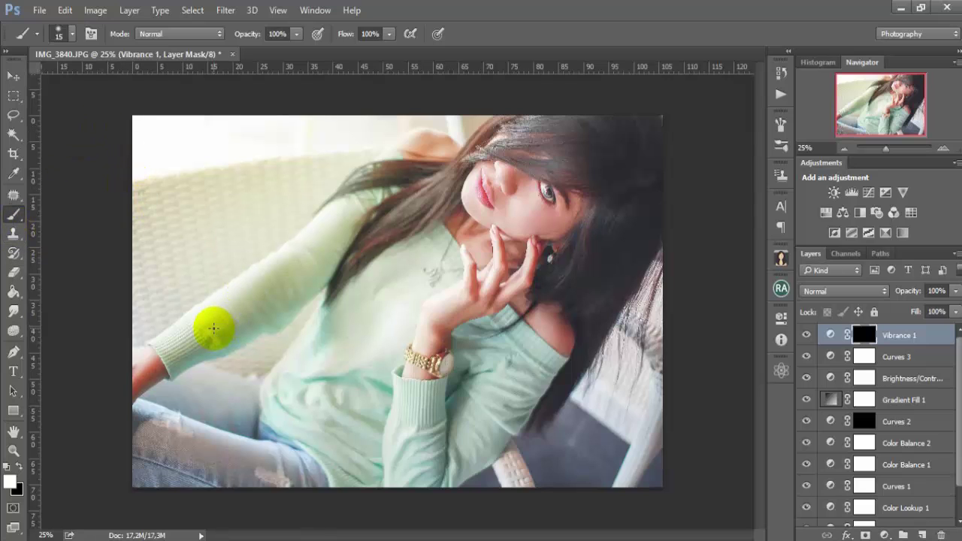
- Paint the vibrance back onto the jeans and sweater, then toggle Vibrance 1 to compare
{"action": "key", "text": "bracketright"}
{"action": "key", "text": "bracketright"}
{"action": "key", "text": "bracketright"}
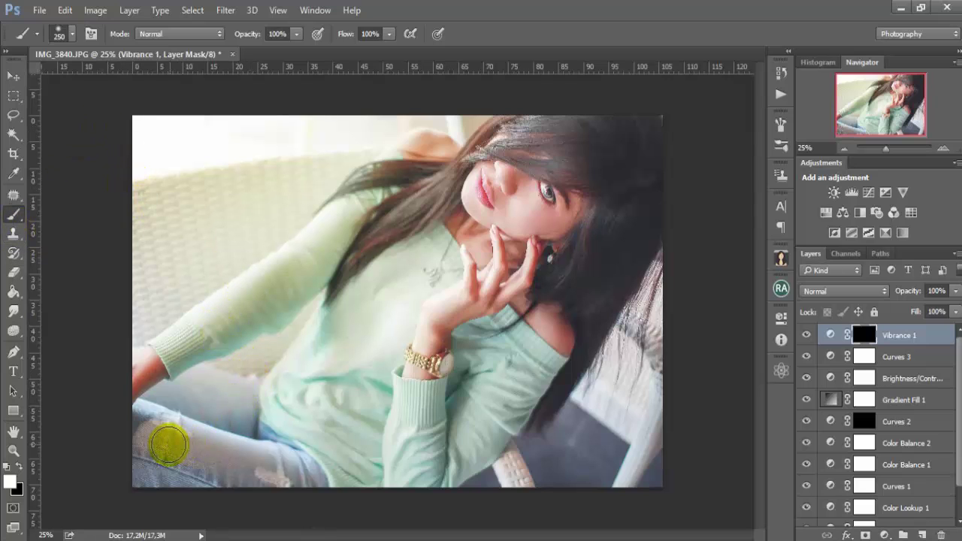
{"action": "mouse_move", "coordinate": [150, 440]}
{"action": "left_mouse_down"}
{"action": "mouse_move", "coordinate": [273, 468]}
{"action": "mouse_move", "coordinate": [228, 450]}
{"action": "mouse_move", "coordinate": [273, 472]}
{"action": "mouse_move", "coordinate": [183, 408]}
{"action": "mouse_move", "coordinate": [318, 369]}
{"action": "mouse_move", "coordinate": [350, 429]}
{"action": "mouse_move", "coordinate": [403, 443]}
{"action": "mouse_move", "coordinate": [459, 436]}
{"action": "mouse_move", "coordinate": [367, 463]}
{"action": "mouse_move", "coordinate": [347, 359]}
{"action": "mouse_move", "coordinate": [423, 266]}
{"action": "mouse_move", "coordinate": [294, 311]}
{"action": "mouse_move", "coordinate": [286, 284]}
{"action": "left_mouse_up"}
{"action": "mouse_move", "coordinate": [200, 328]}
{"action": "left_mouse_down"}
{"action": "mouse_move", "coordinate": [345, 461]}
{"action": "mouse_move", "coordinate": [489, 515]}
{"action": "mouse_move", "coordinate": [644, 397]}
{"action": "mouse_move", "coordinate": [657, 300]}
{"action": "mouse_move", "coordinate": [644, 279]}
{"action": "mouse_move", "coordinate": [654, 329]}
{"action": "left_mouse_up"}
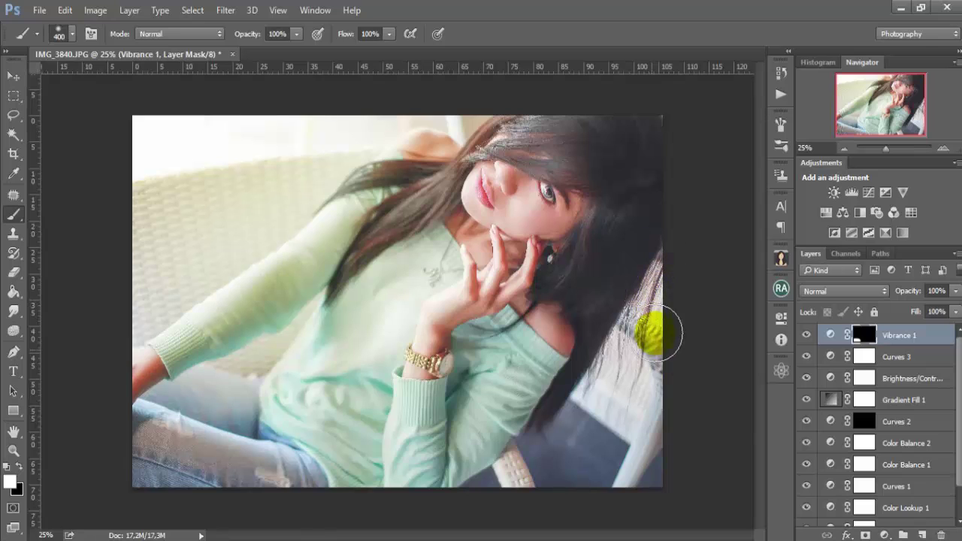
{"action": "left_click", "coordinate": [807, 335]}
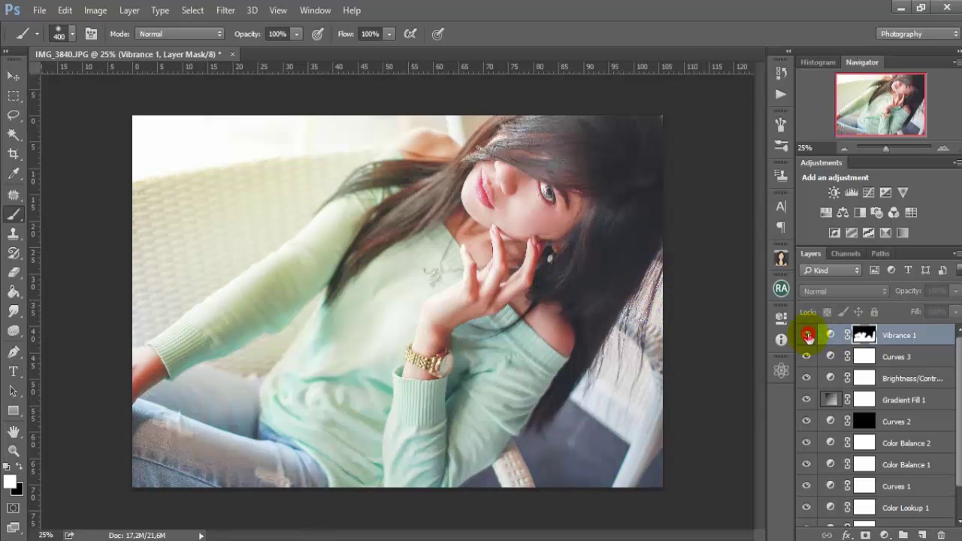
{"action": "left_click", "coordinate": [807, 335]}
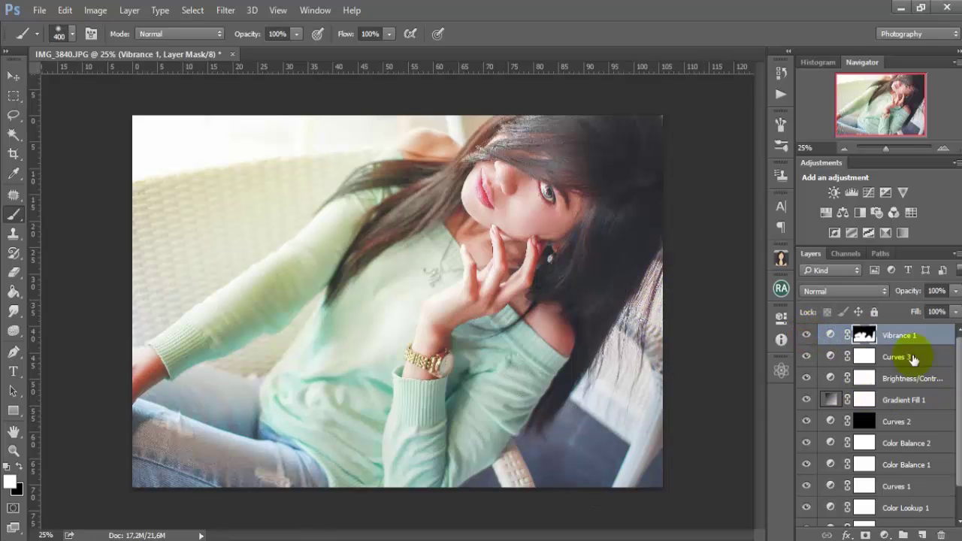
- Flatten the image into Background and add a Color Lookup adjustment layer
{"action": "left_click", "coordinate": [129, 10]}
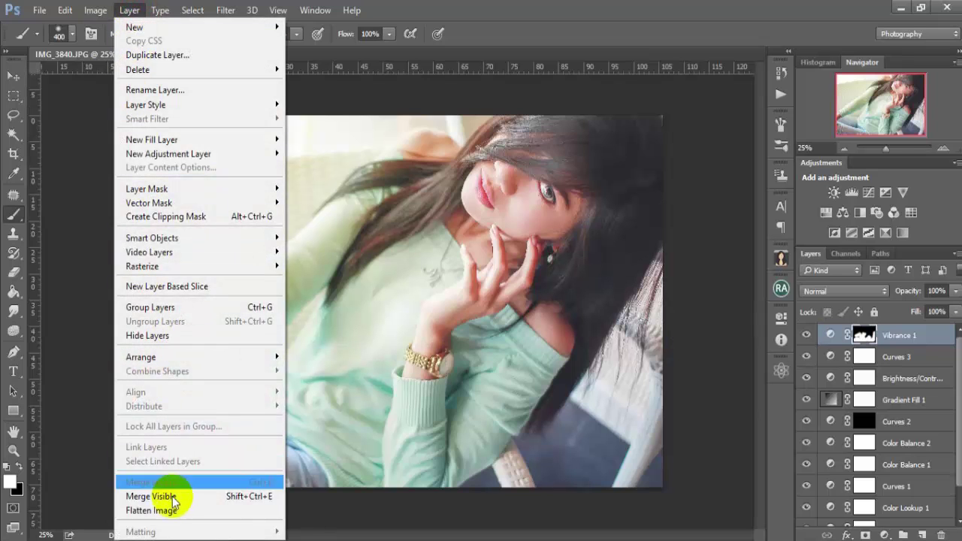
{"action": "left_click", "coordinate": [181, 510]}
{"action": "left_click", "coordinate": [884, 535]}
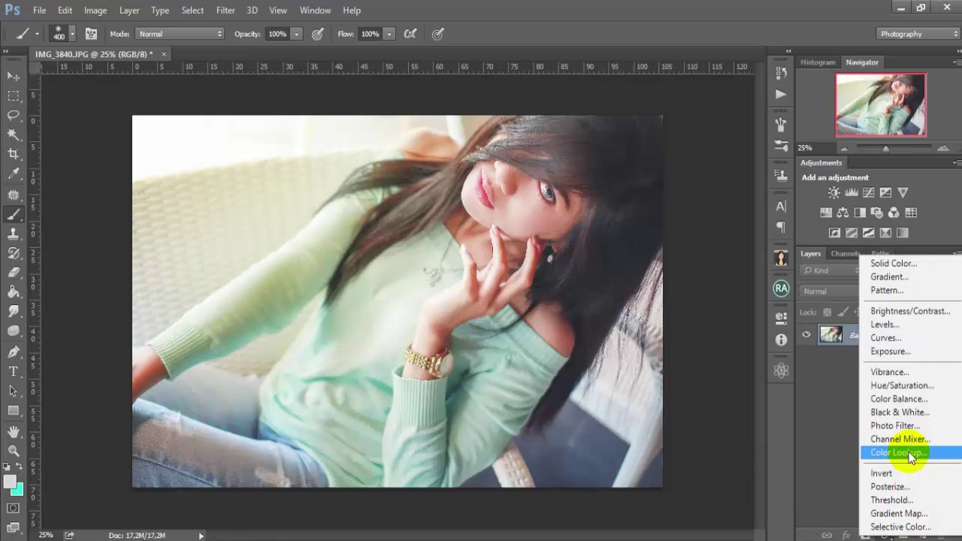
{"action": "left_click", "coordinate": [911, 453]}
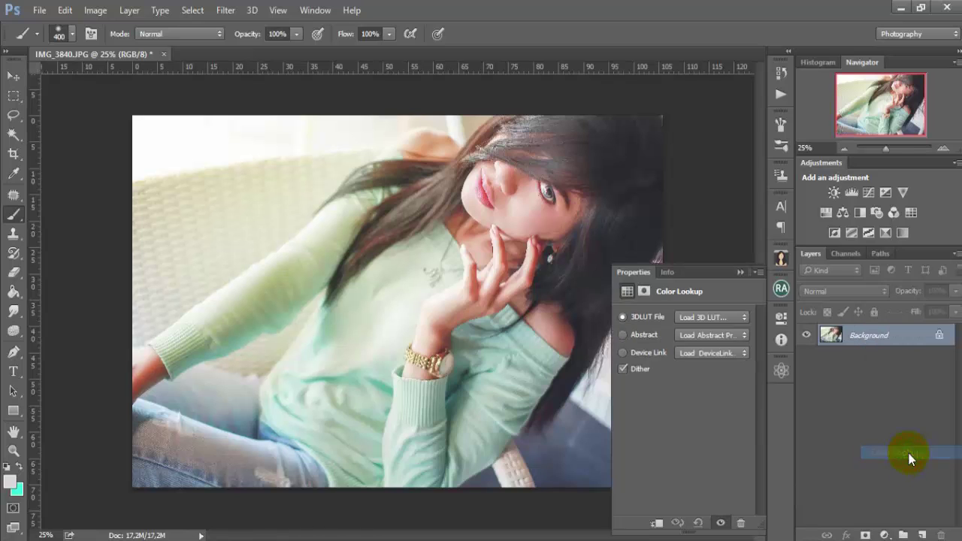
- Load the Kodak 5218 Kodak 2383 LUT and lower its opacity to 14%
{"action": "left_click", "coordinate": [735, 320]}
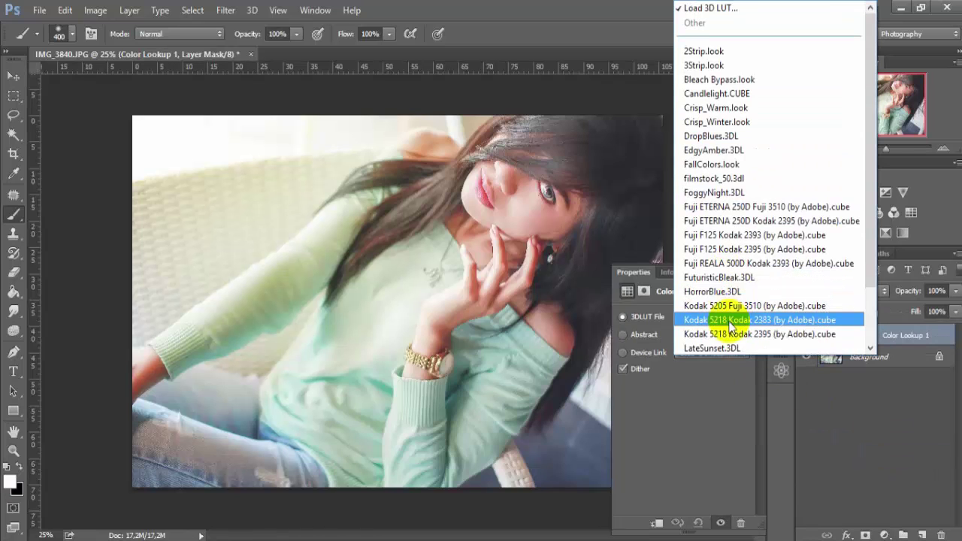
{"action": "left_click", "coordinate": [731, 334]}
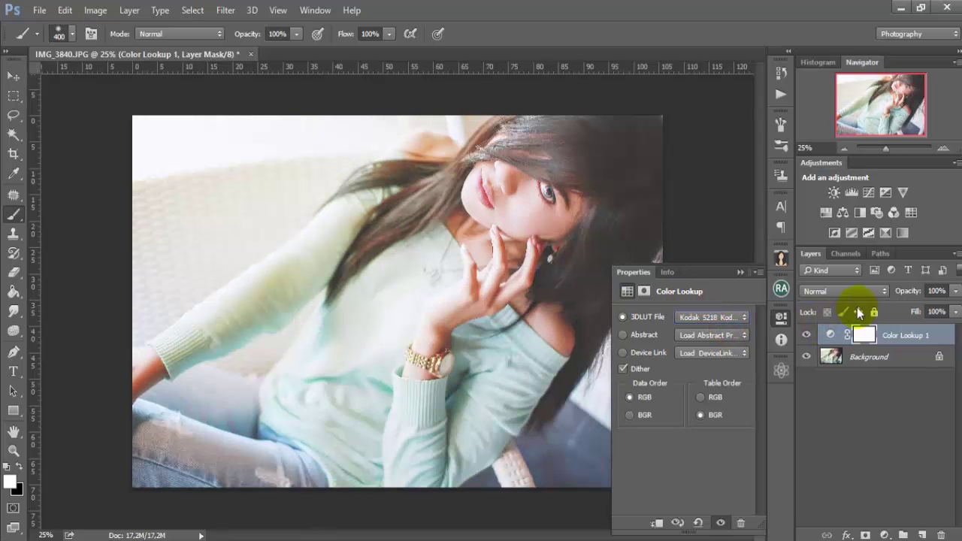
{"action": "left_click_drag", "start_coordinate": [918, 293], "coordinate": [900, 294]}
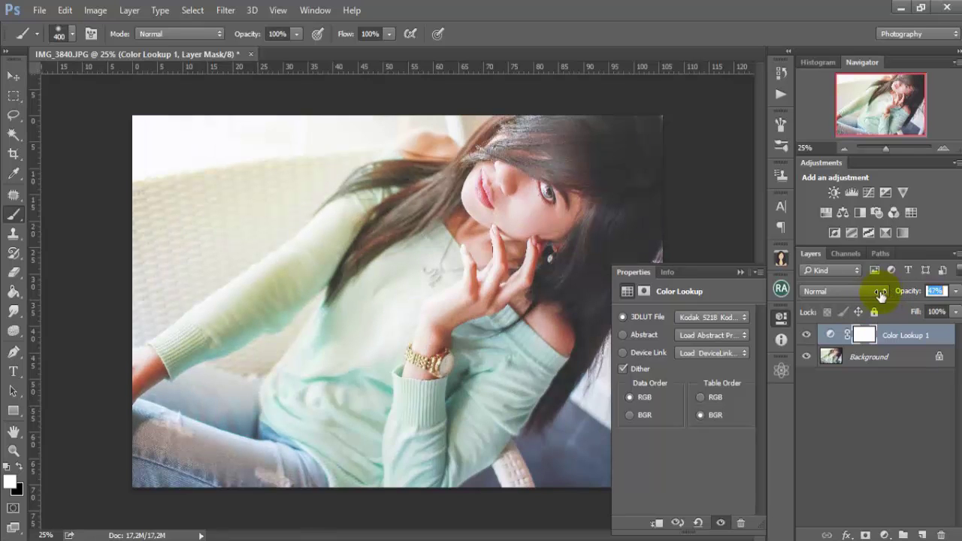
{"action": "mouse_move", "coordinate": [902, 296]}
{"action": "left_mouse_down"}
{"action": "mouse_move", "coordinate": [956, 299]}
{"action": "mouse_move", "coordinate": [898, 298]}
{"action": "left_mouse_up"}
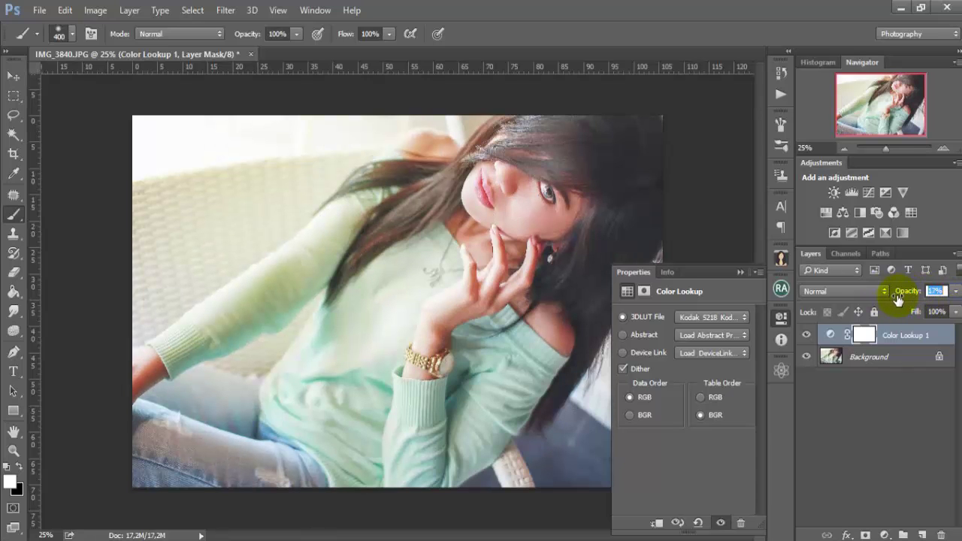
{"action": "left_click", "coordinate": [896, 392]}
{"action": "left_click", "coordinate": [890, 535]}
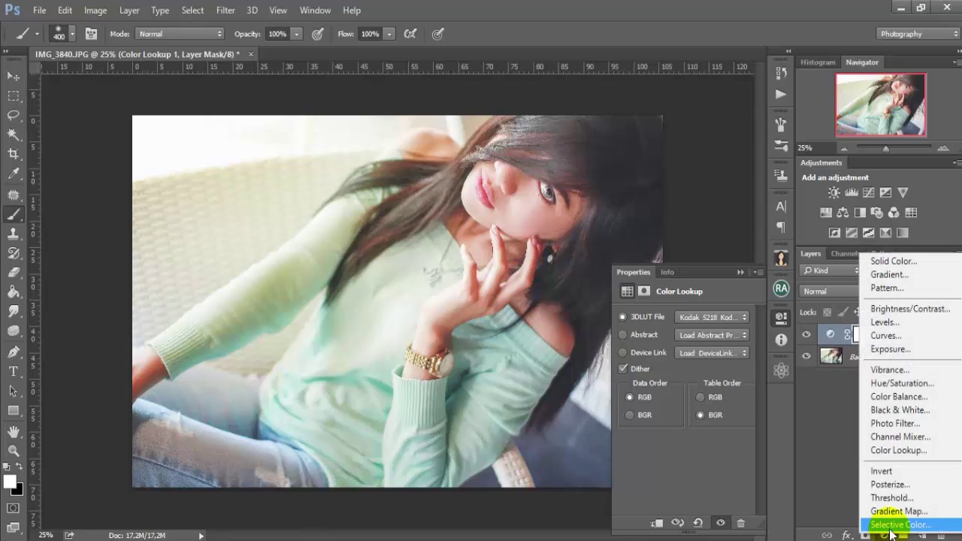
- Add a Selective Color layer setting Whites to Yellow −14% and Black +3%, then toggle it to compare
{"action": "left_click", "coordinate": [889, 526]}
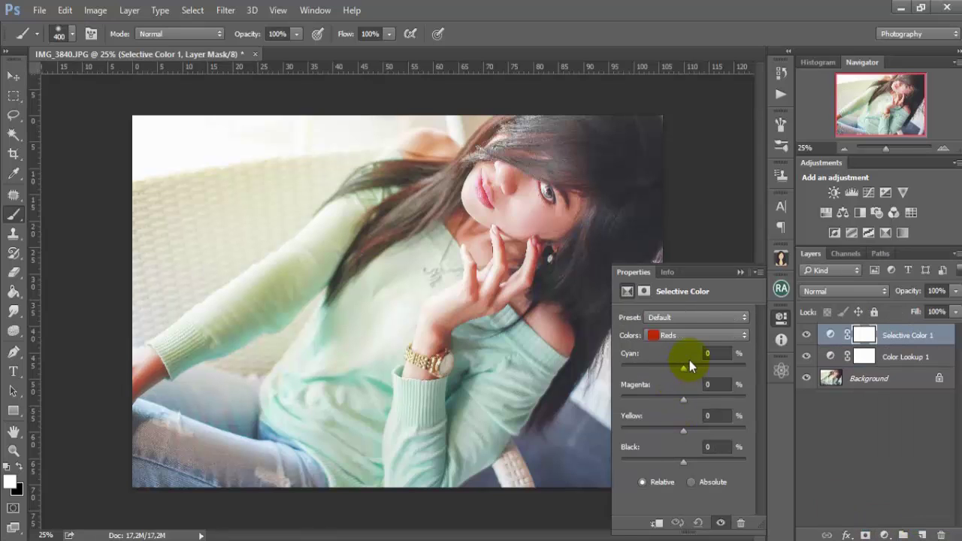
{"action": "left_click", "coordinate": [691, 335]}
{"action": "left_click", "coordinate": [683, 425]}
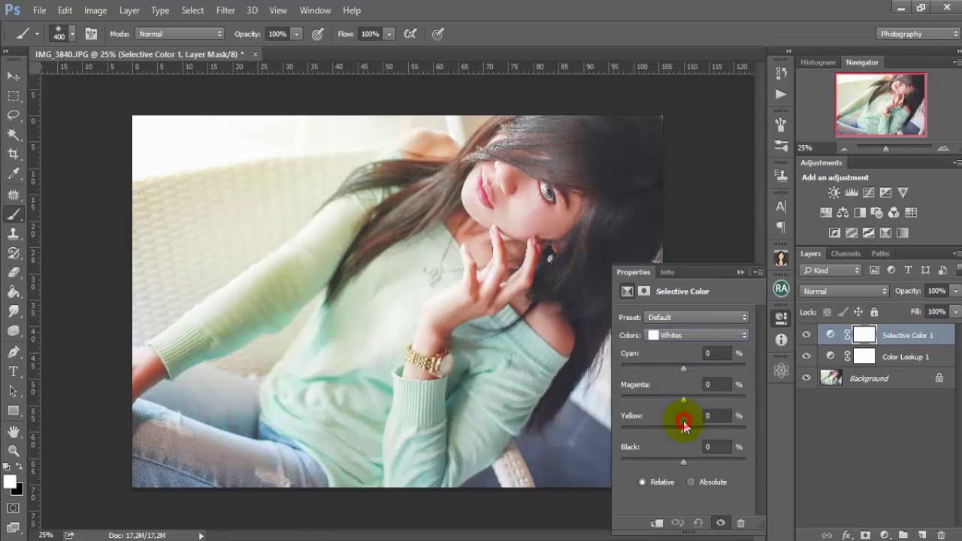
{"action": "mouse_move", "coordinate": [656, 462]}
{"action": "left_mouse_down"}
{"action": "mouse_move", "coordinate": [708, 468]}
{"action": "mouse_move", "coordinate": [685, 468]}
{"action": "left_mouse_up"}
{"action": "mouse_move", "coordinate": [683, 432]}
{"action": "left_mouse_down"}
{"action": "mouse_move", "coordinate": [657, 432]}
{"action": "mouse_move", "coordinate": [672, 435]}
{"action": "left_mouse_up"}
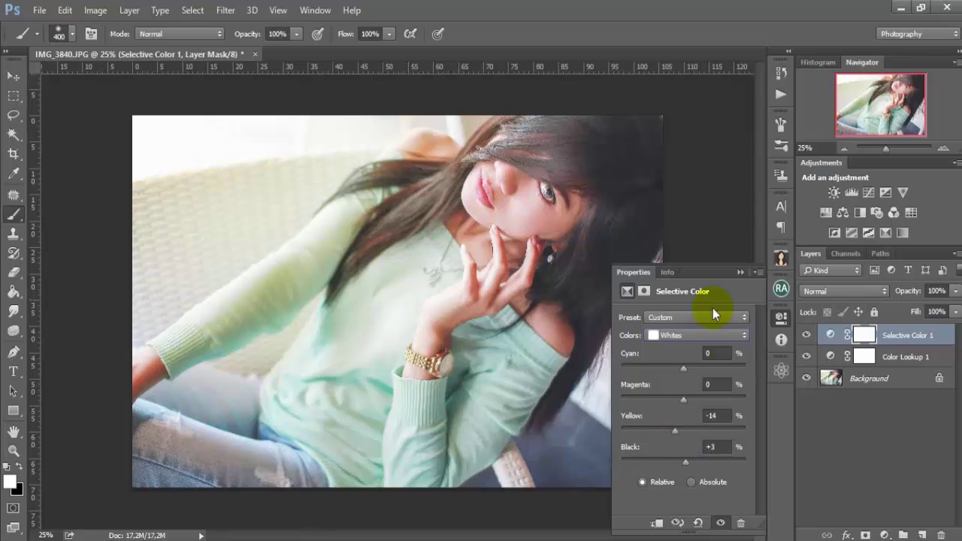
{"action": "left_click", "coordinate": [740, 273]}
{"action": "left_click", "coordinate": [804, 336]}
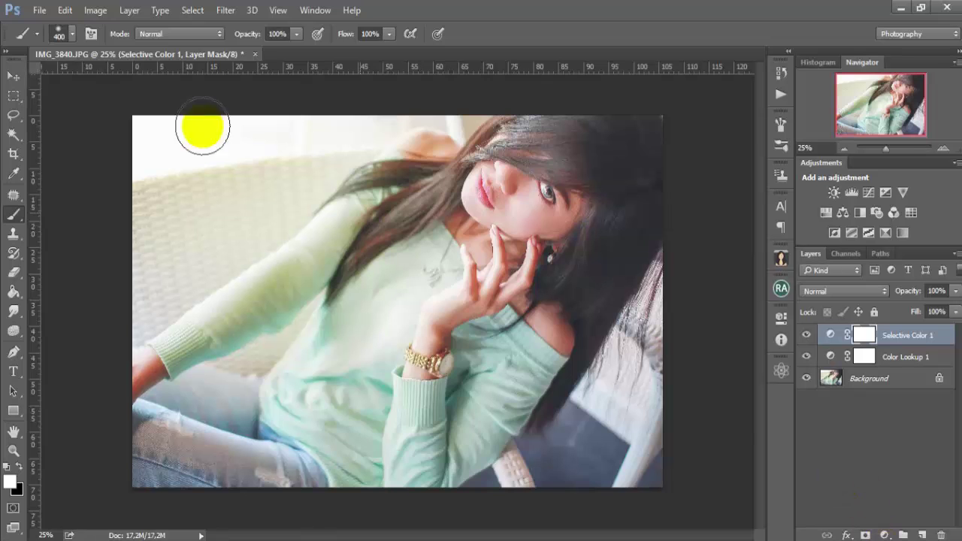
- Flatten the image and duplicate the Background layer
{"action": "left_click", "coordinate": [94, 10]}
{"action": "mouse_move", "coordinate": [129, 10]}
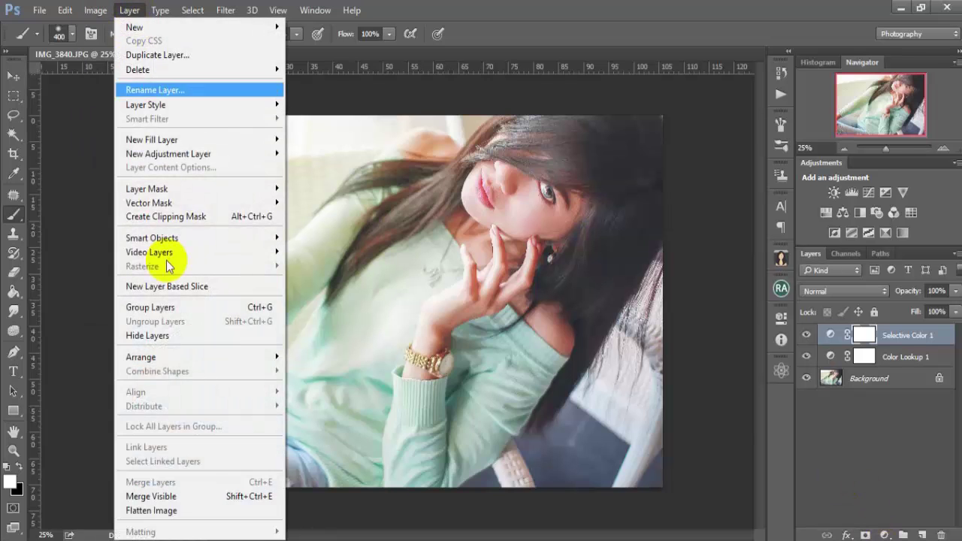
{"action": "left_click", "coordinate": [240, 508]}
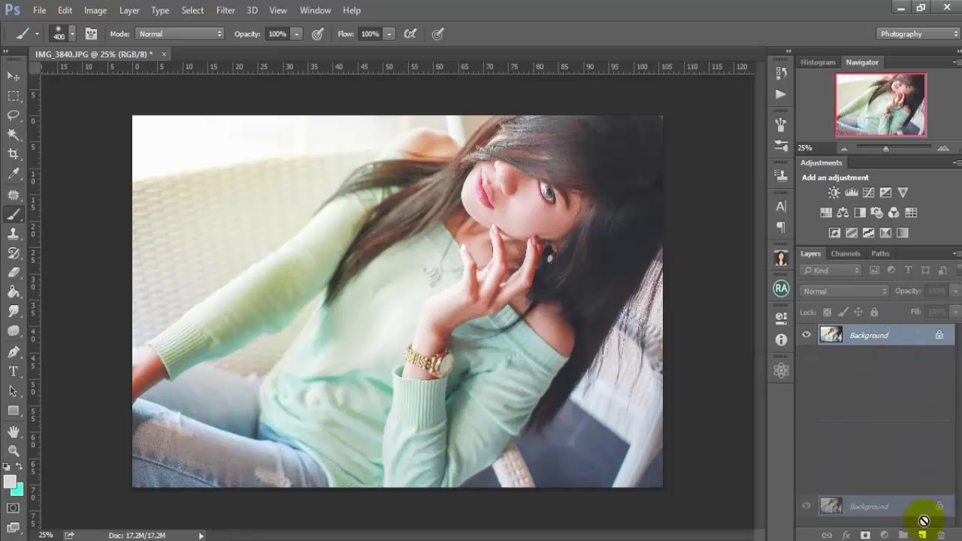
{"action": "left_click_drag", "start_coordinate": [894, 342], "coordinate": [922, 535]}
- Sharpen the Background copy with Unsharp Mask at Amount 45% and Radius 2,8 px
{"action": "left_click", "coordinate": [225, 10]}
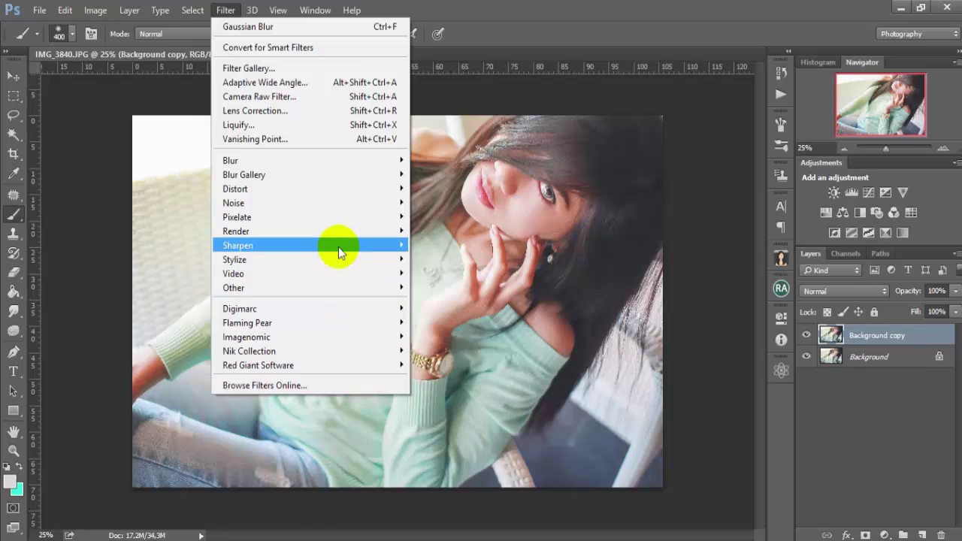
{"action": "mouse_move", "coordinate": [237, 245]}
{"action": "left_click", "coordinate": [449, 315]}
{"action": "left_click", "coordinate": [519, 188]}
{"action": "left_click_drag", "start_coordinate": [685, 367], "coordinate": [683, 372]}
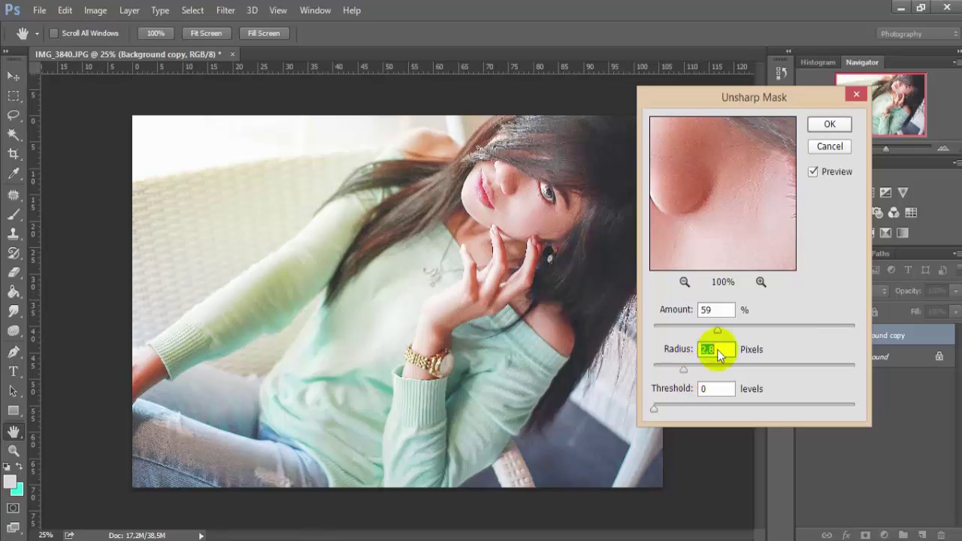
{"action": "left_click_drag", "start_coordinate": [715, 331], "coordinate": [701, 332]}
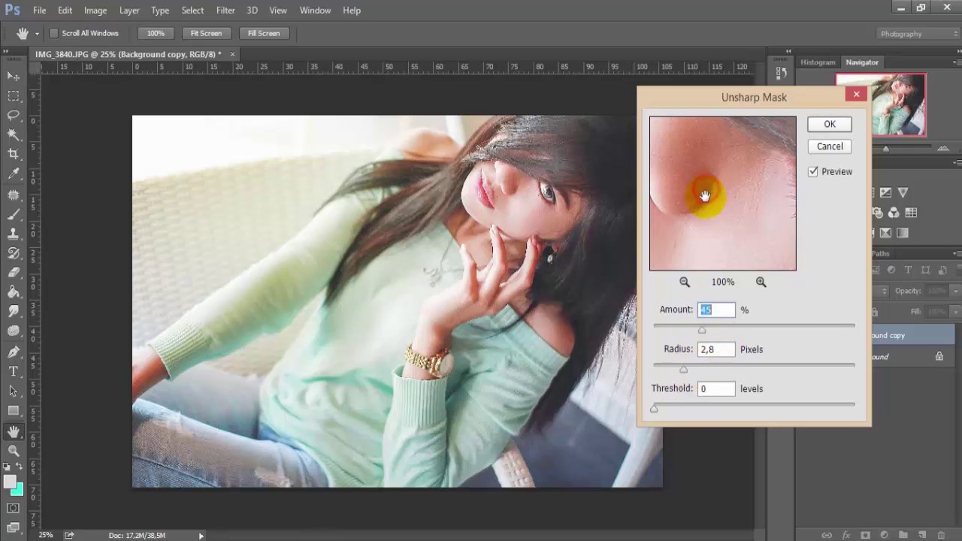
{"action": "left_click_drag", "start_coordinate": [698, 198], "coordinate": [704, 225]}
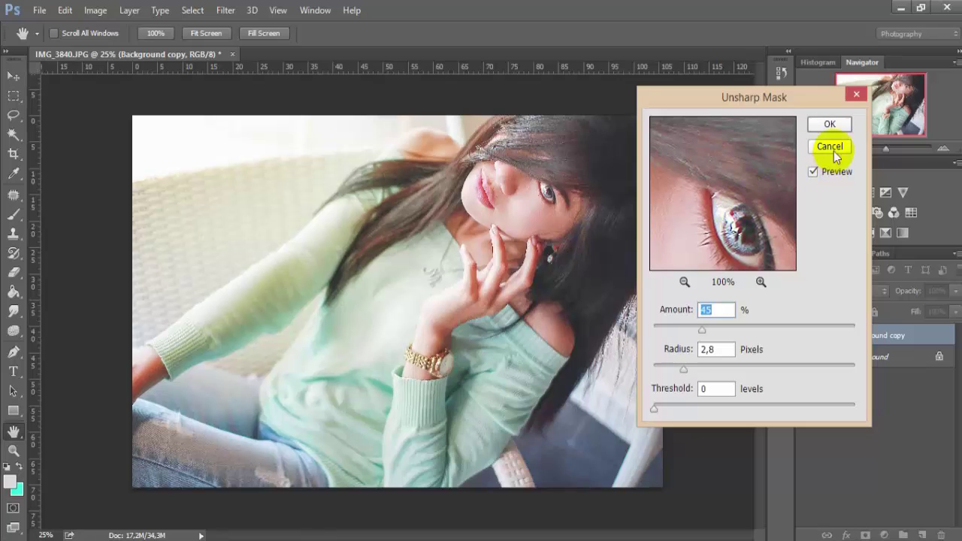
{"action": "left_click", "coordinate": [829, 127]}
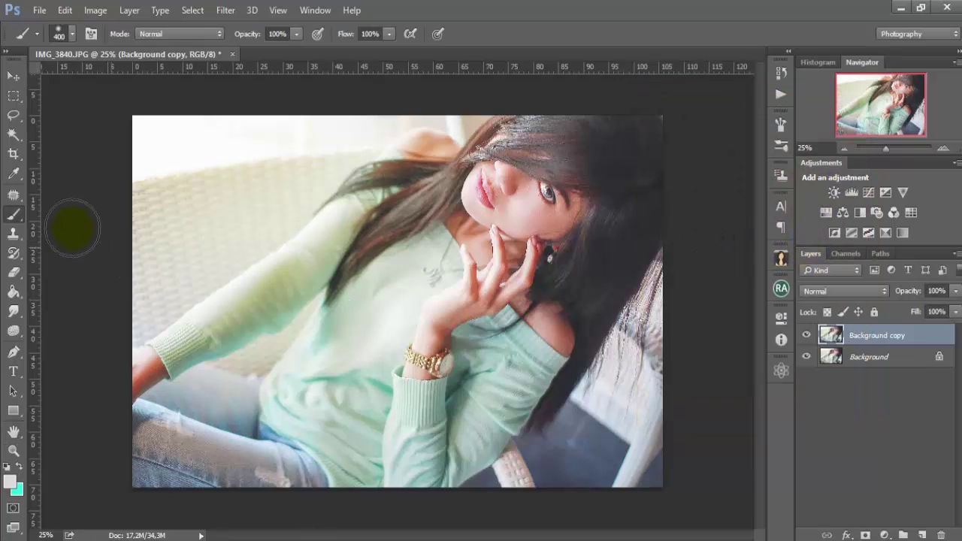
- Mask the sharpened copy to a 30 px feathered lasso selection of the face and hair
{"action": "left_click", "coordinate": [14, 117]}
{"action": "mouse_move", "coordinate": [490, 131]}
{"action": "left_mouse_down"}
{"action": "mouse_move", "coordinate": [455, 146]}
{"action": "mouse_move", "coordinate": [383, 451]}
{"action": "mouse_move", "coordinate": [440, 509]}
{"action": "mouse_move", "coordinate": [601, 393]}
{"action": "mouse_move", "coordinate": [730, 169]}
{"action": "left_mouse_up"}
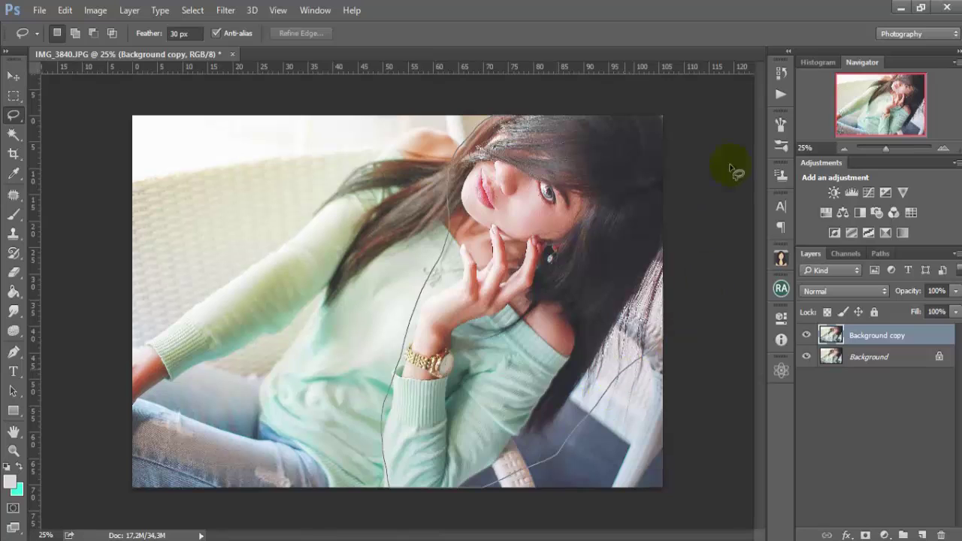
{"action": "left_click_drag", "start_coordinate": [629, 105], "coordinate": [593, 95]}
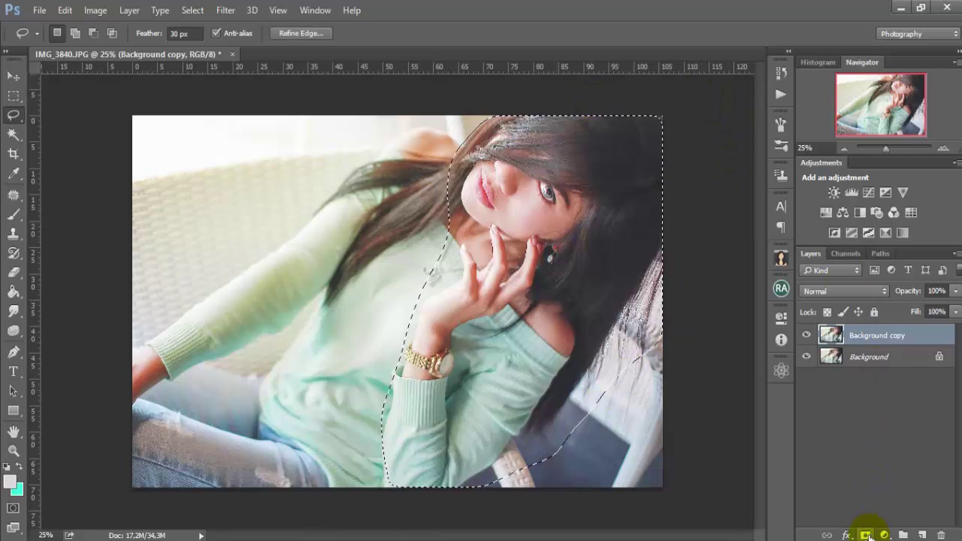
{"action": "left_click", "coordinate": [866, 535]}
- Compare the image with and without sharpening, then flatten it
{"action": "left_click", "coordinate": [805, 337]}
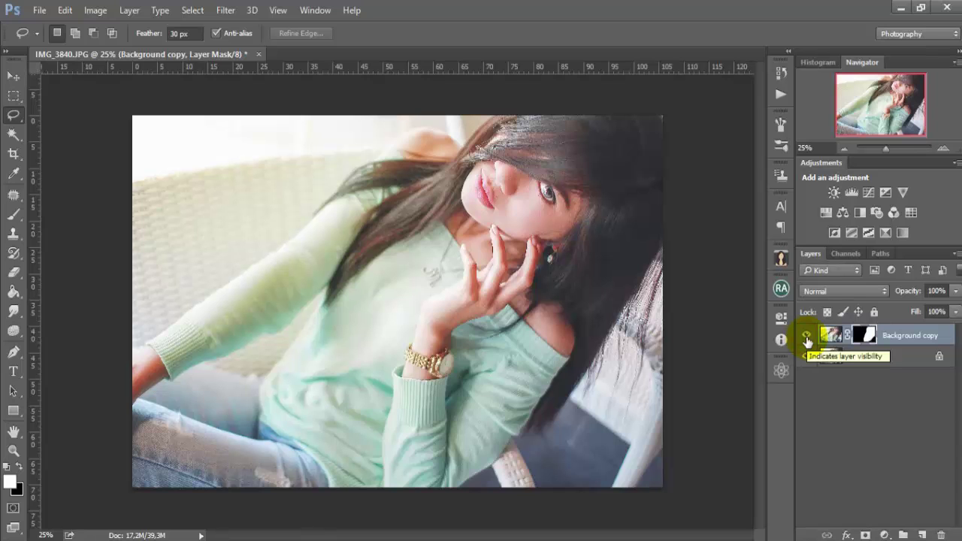
{"action": "left_click", "coordinate": [129, 13]}
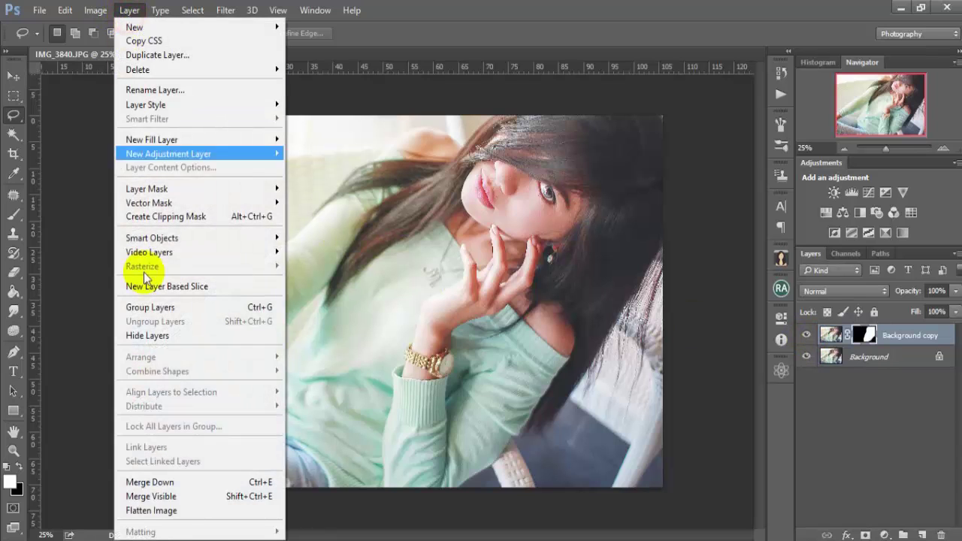
{"action": "left_click", "coordinate": [199, 510]}
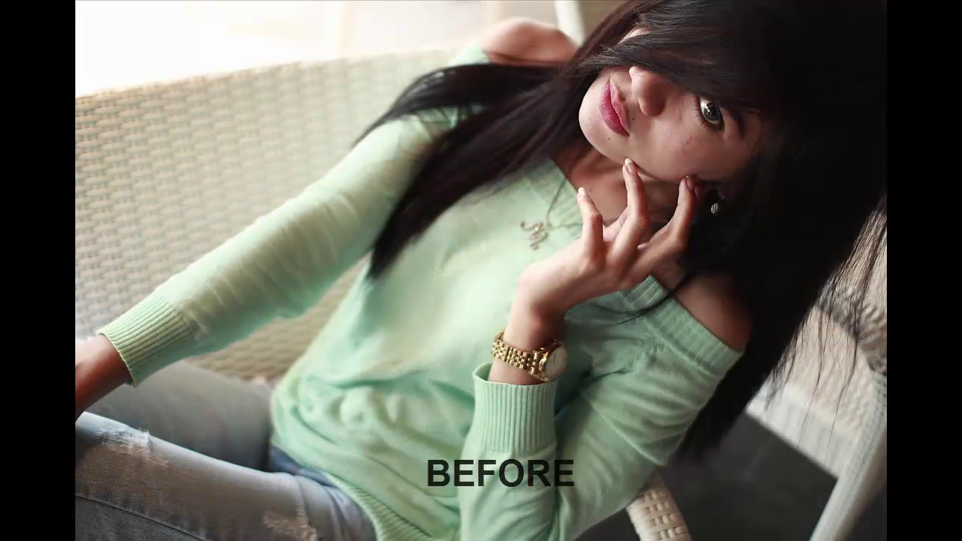